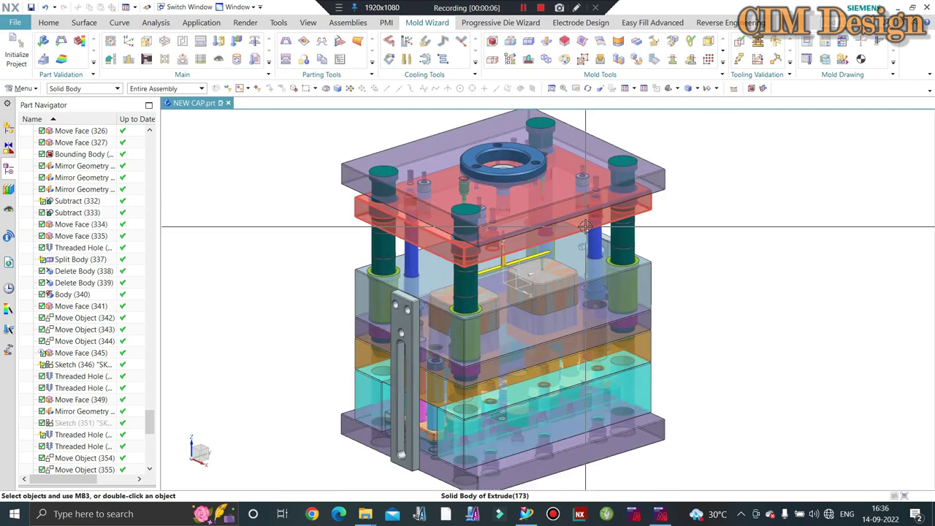
# Orbit and zoom around the mold, swinging between front and isometric views
pyautogui.keyDown('shift'); pyautogui.moveTo(585, 226); pyautogui.dragTo(601, 230, button='middle'); pyautogui.keyUp('shift')
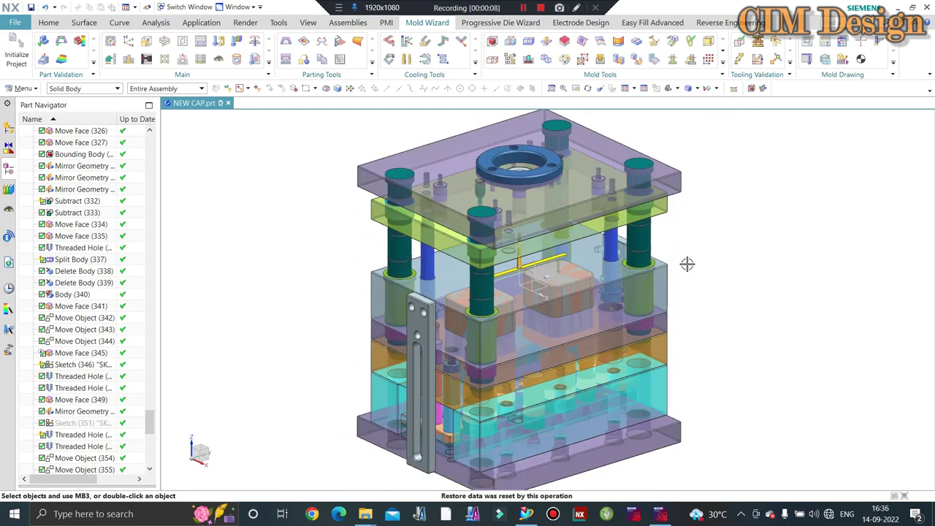
pyautogui.moveTo(686, 263); pyautogui.dragTo(672, 232, button='middle')
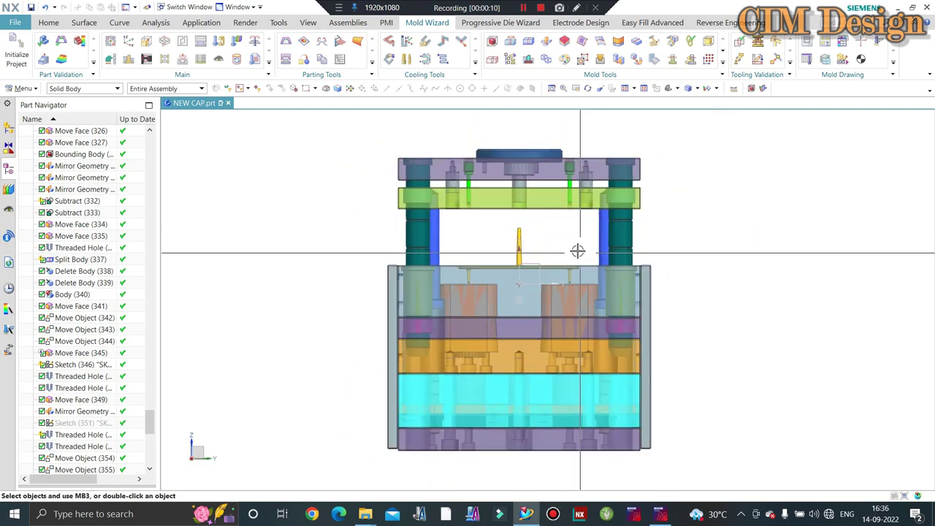
pyautogui.moveTo(577, 250)
pyautogui.mouseDown(button='middle')
pyautogui.moveTo(430, 230)
pyautogui.moveTo(468, 232)
pyautogui.moveTo(438, 240)
pyautogui.mouseUp(button='middle')
pyautogui.scroll(5, 439, 240)
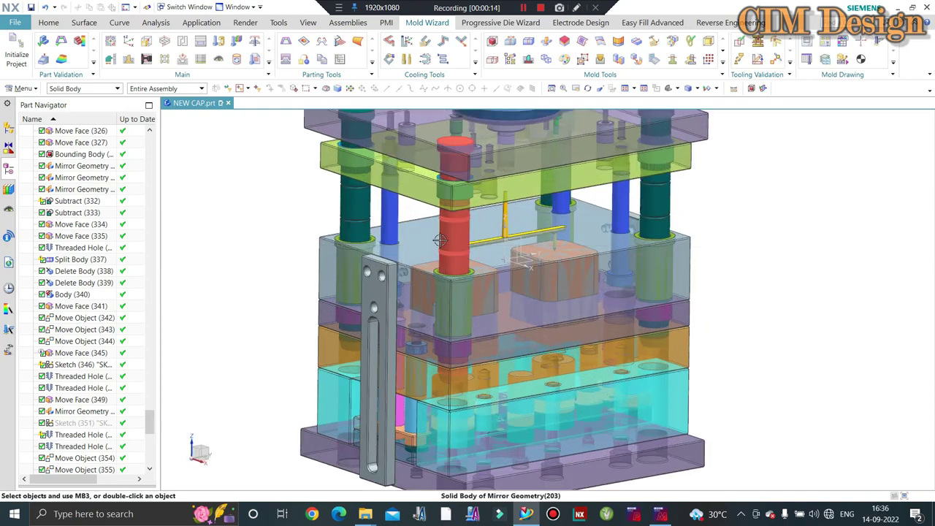
pyautogui.scroll(2, 439, 239)
pyautogui.scroll(2, 385, 223)
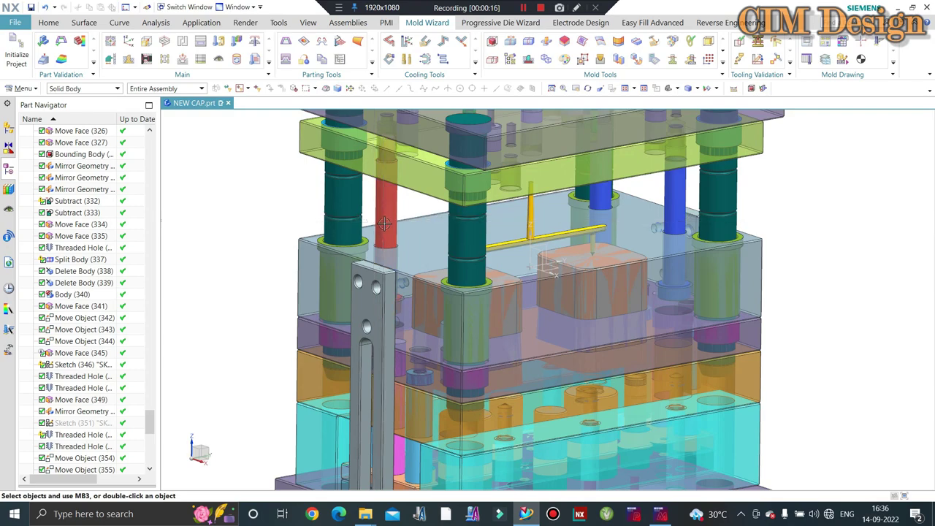
pyautogui.scroll(-3, 384, 222)
pyautogui.scroll(3, 385, 219)
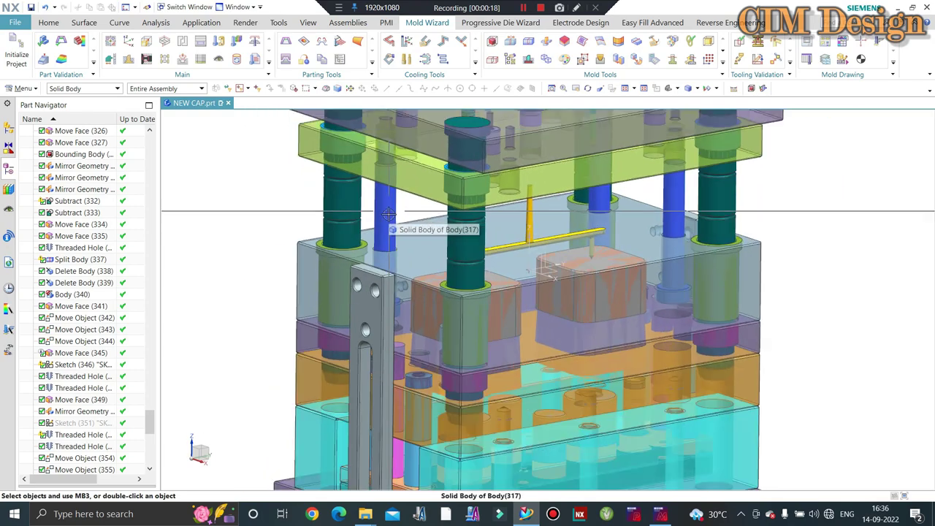
pyautogui.scroll(-2, 388, 213)
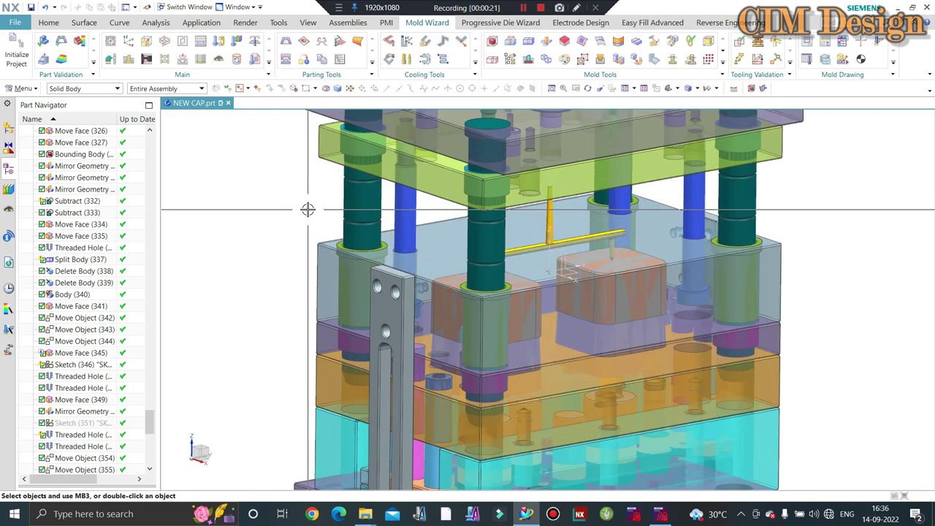
pyautogui.scroll(-2, 453, 329)
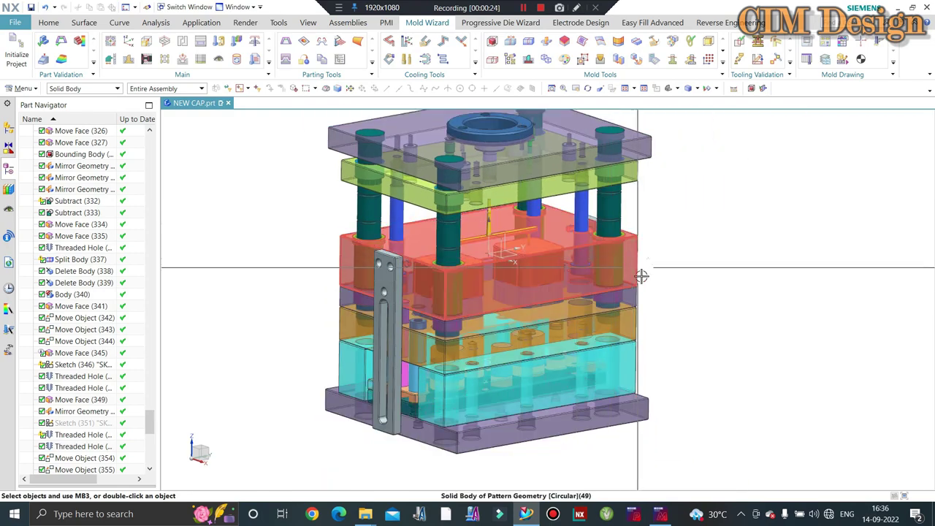
pyautogui.scroll(1, 430, 254)
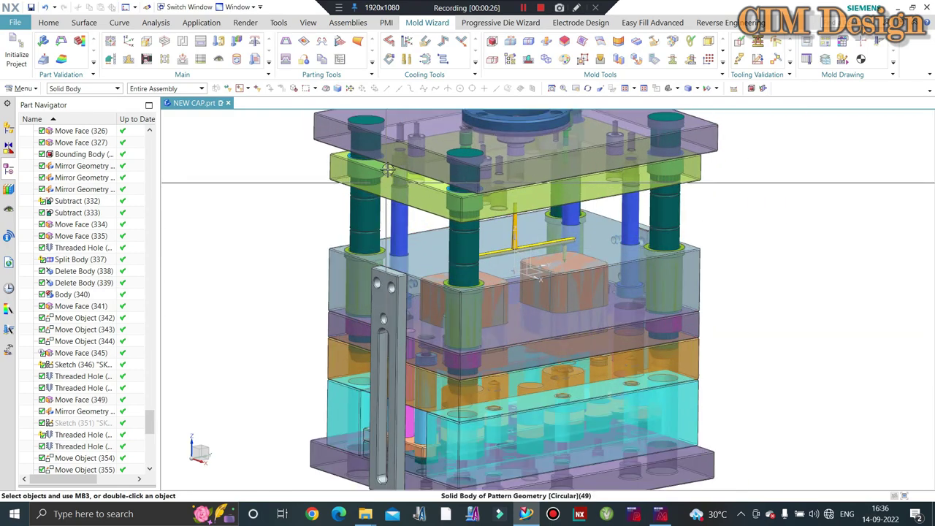
pyautogui.scroll(3, 434, 257)
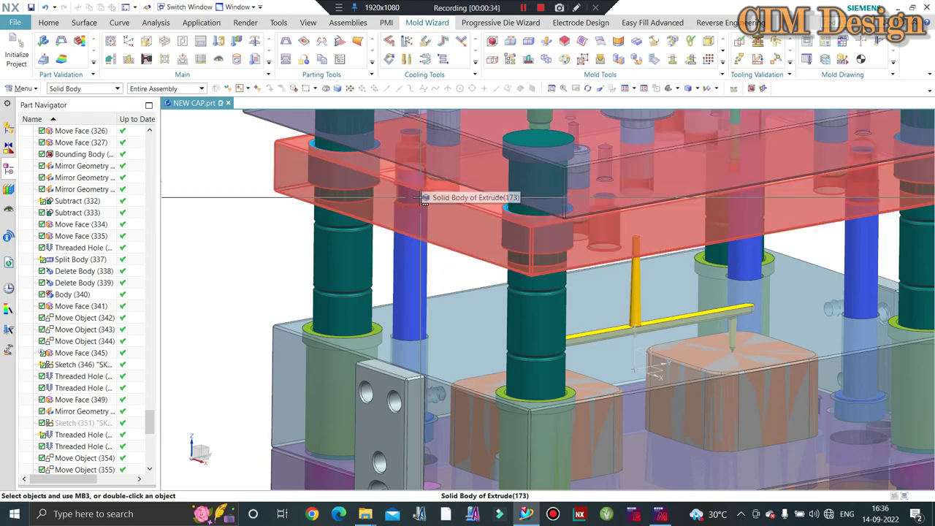
pyautogui.scroll(-1, 427, 194)
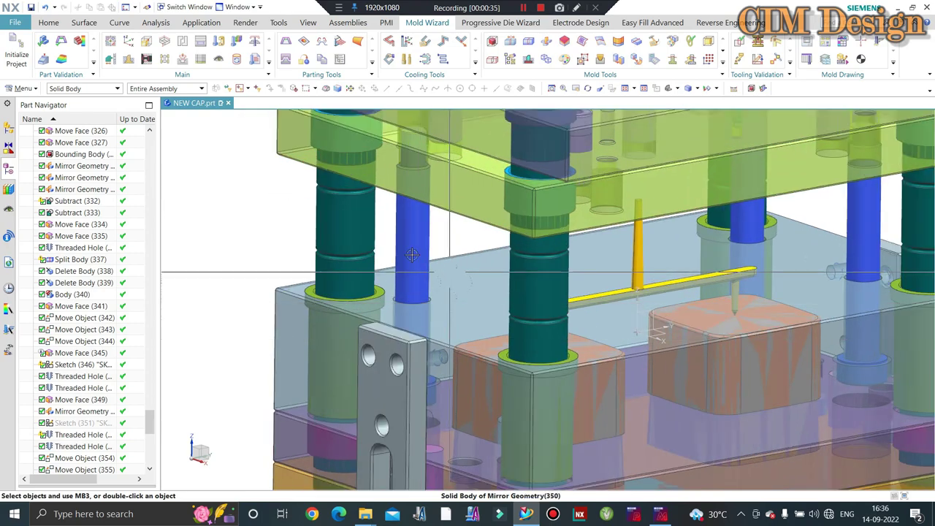
pyautogui.scroll(3, 433, 334)
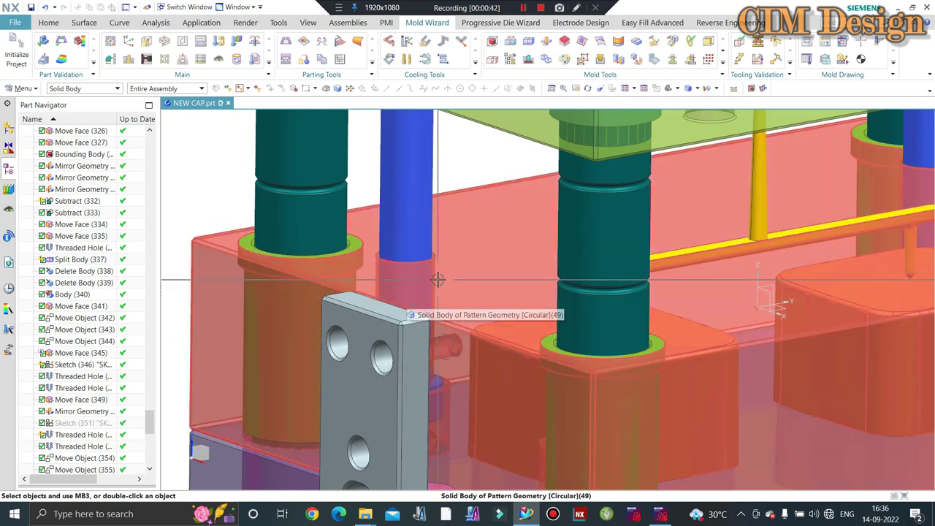
pyautogui.scroll(1, 420, 262)
pyautogui.scroll(2, 403, 245)
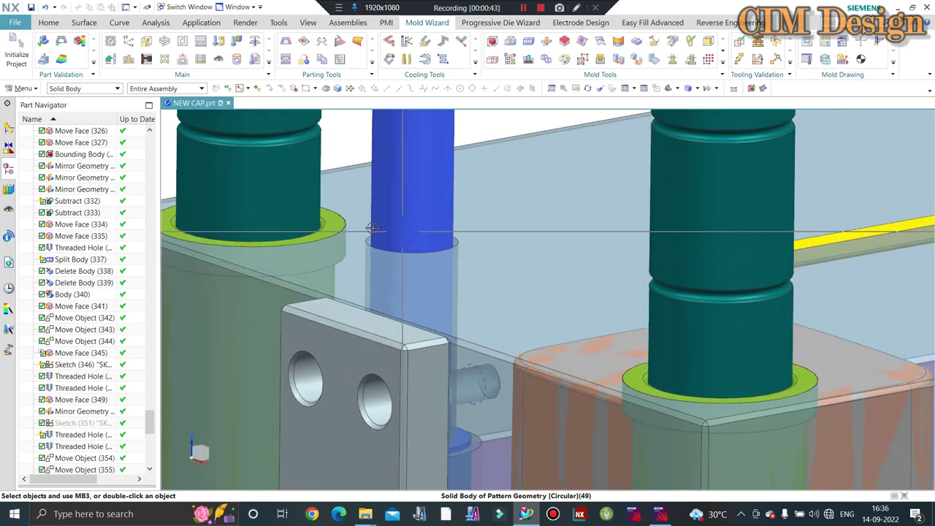
pyautogui.scroll(-1, 403, 244)
pyautogui.scroll(-1, 406, 226)
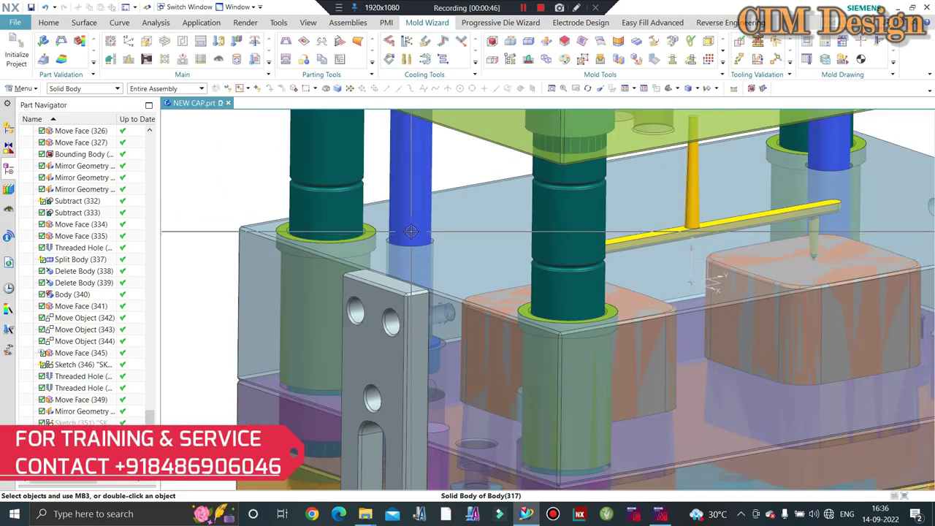
pyautogui.scroll(-1, 408, 212)
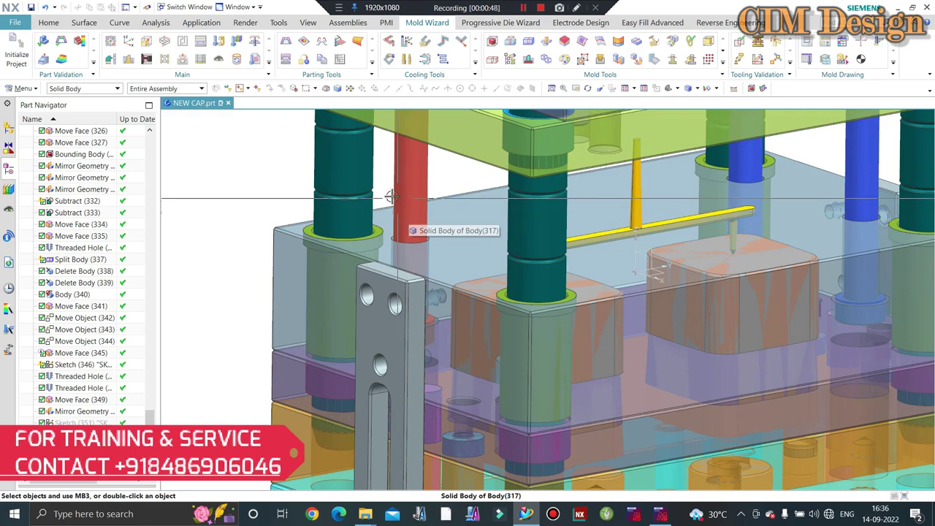
pyautogui.scroll(-1, 397, 212)
pyautogui.scroll(2, 416, 241)
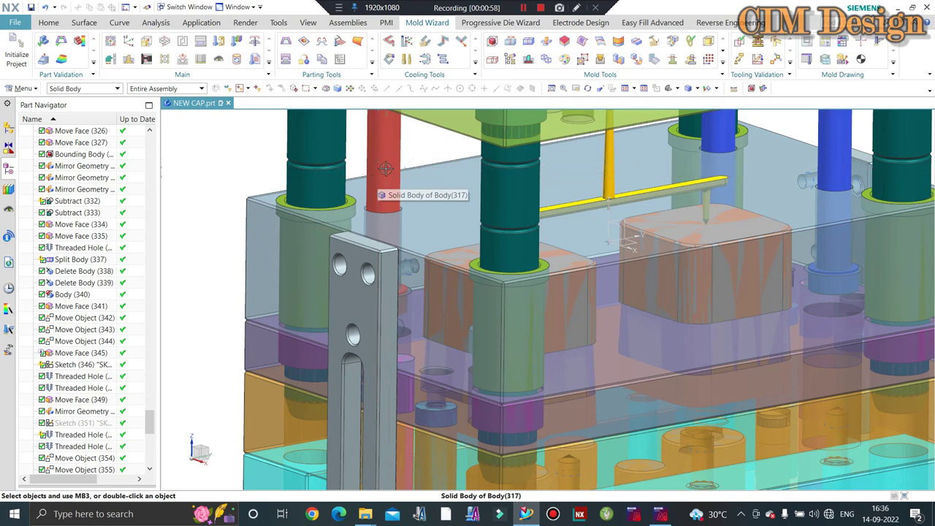
pyautogui.scroll(-2, 377, 175)
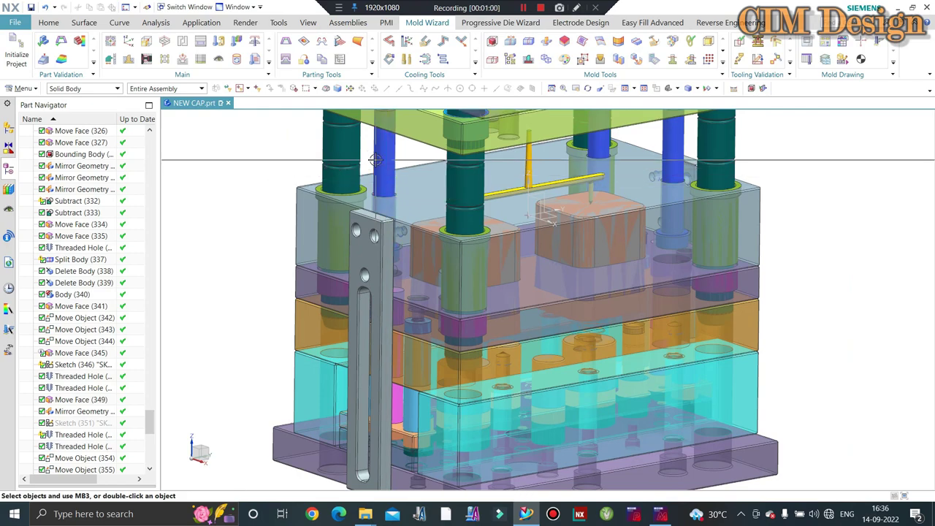
# Glance at the MISUMI bolt configuration, then check the mold in front and isometric views
pyautogui.moveTo(325, 169); pyautogui.dragTo(328, 171, button='middle')
pyautogui.click(660, 513)
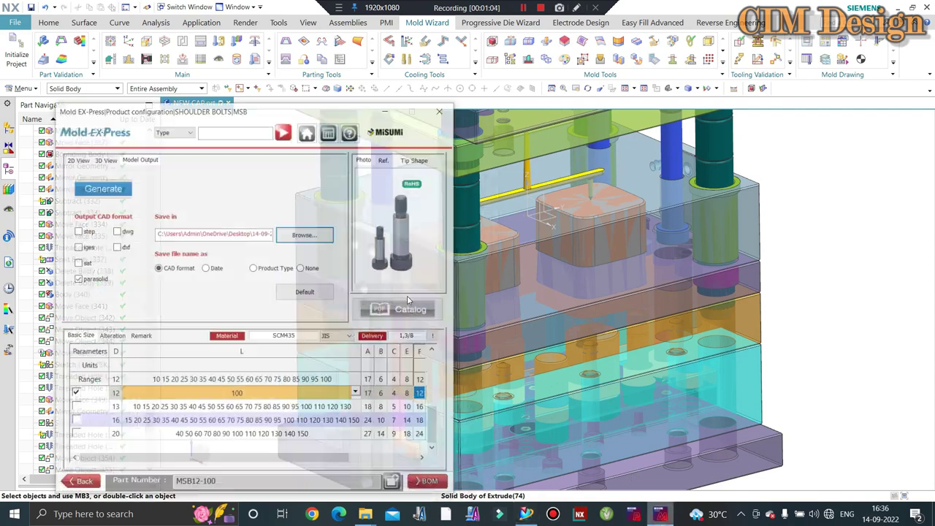
pyautogui.click(369, 90)
pyautogui.moveTo(409, 263); pyautogui.dragTo(441, 276, button='middle')
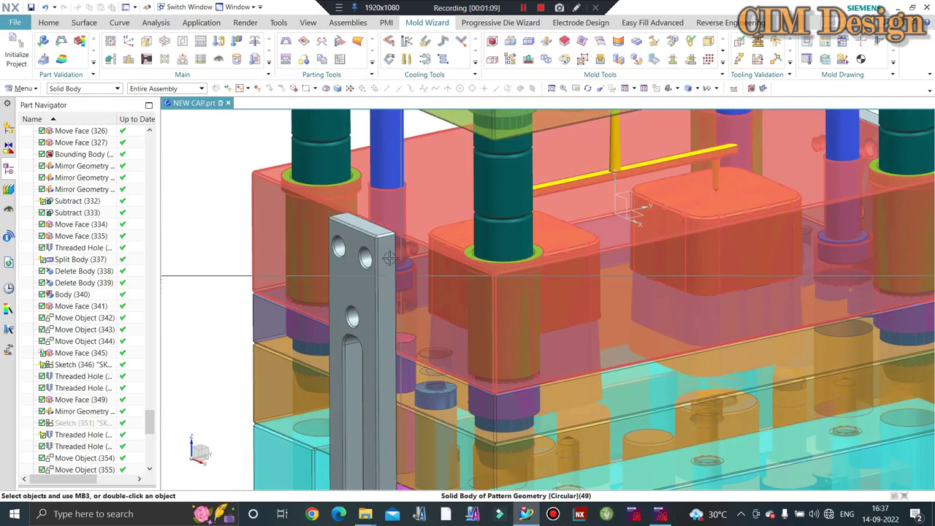
pyautogui.scroll(2, 439, 275)
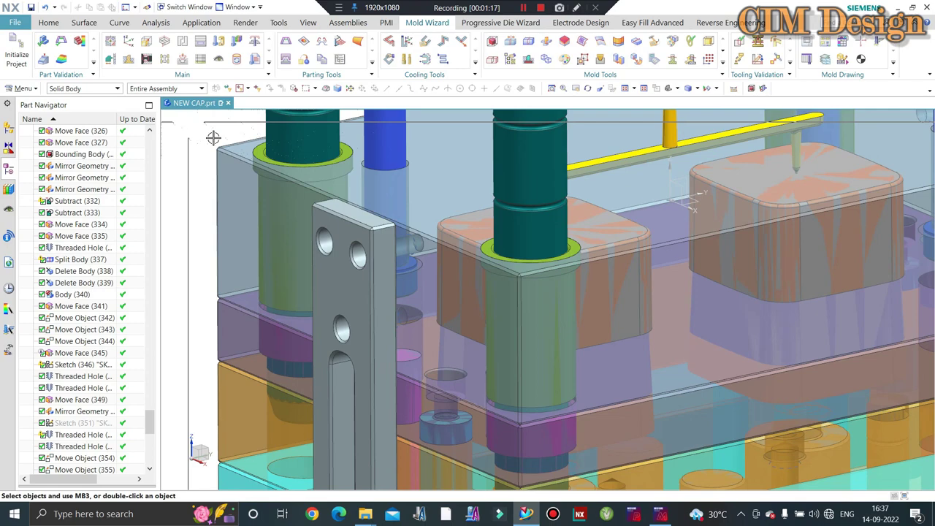
pyautogui.scroll(-1, 219, 142)
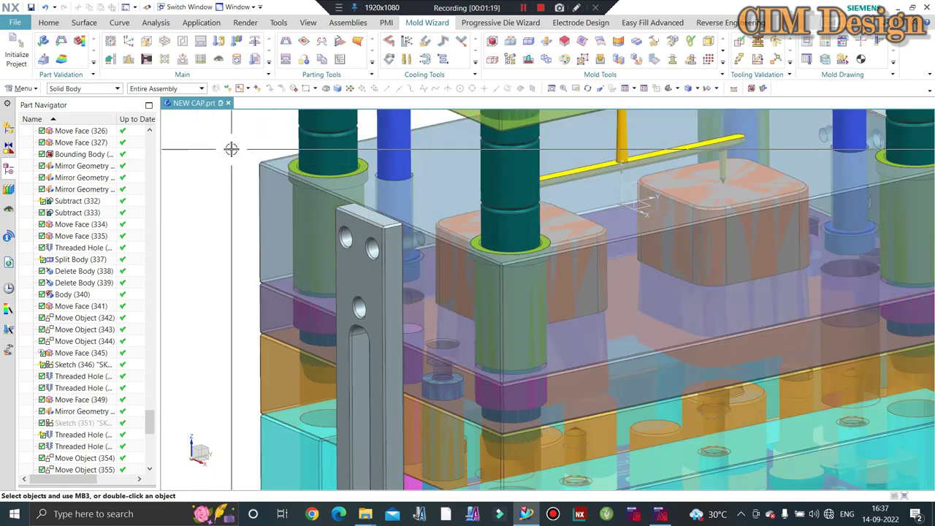
pyautogui.scroll(-2, 325, 167)
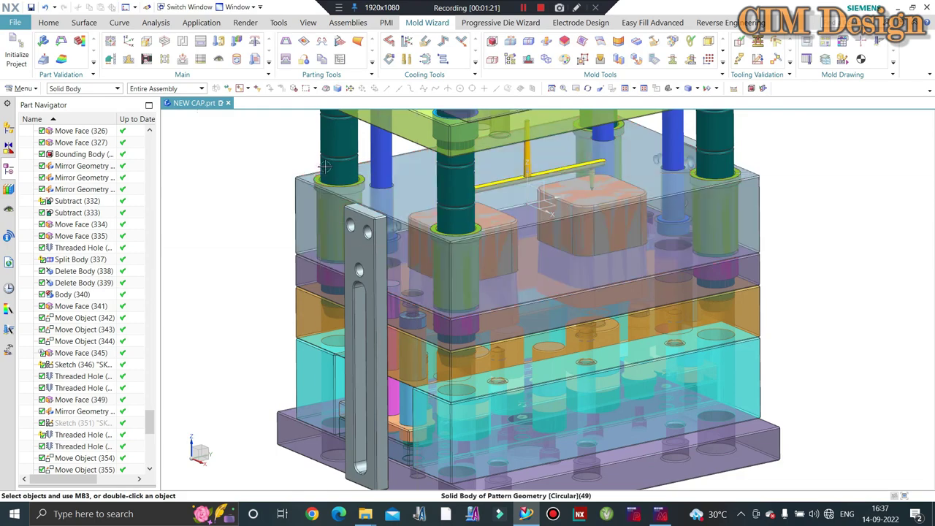
pyautogui.hotkey('ctrl', 'alt', 'f')
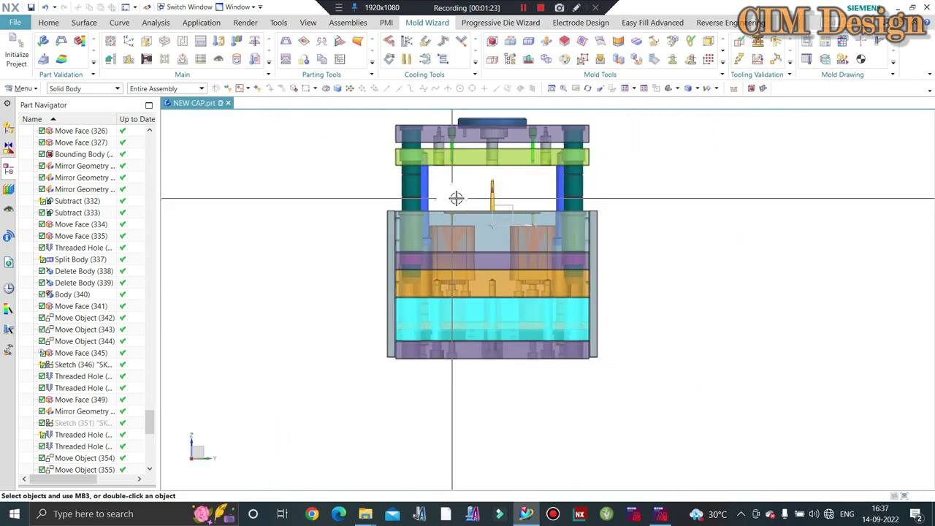
pyautogui.moveTo(456, 198)
pyautogui.mouseDown(button='middle')
pyautogui.moveTo(518, 186)
pyautogui.moveTo(701, 193)
pyautogui.mouseUp(button='middle')
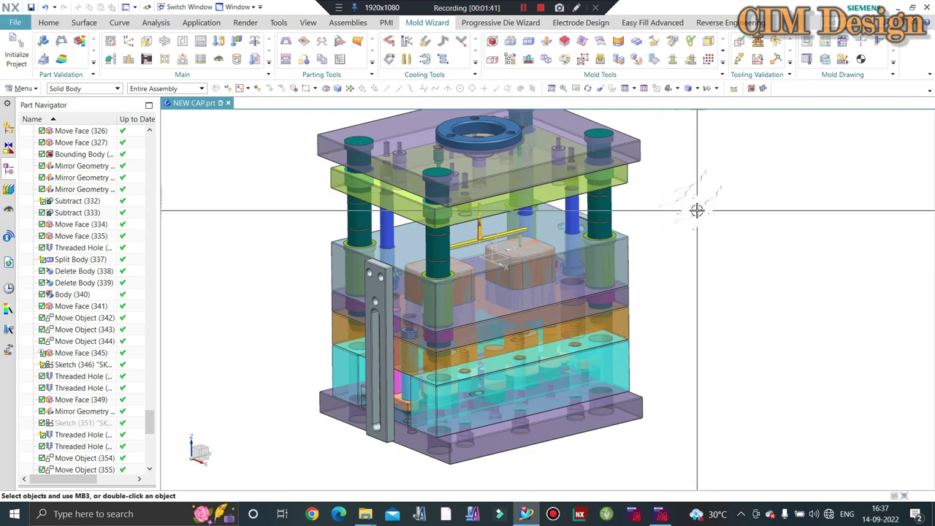
pyautogui.moveTo(674, 242); pyautogui.dragTo(847, 188, button='middle')
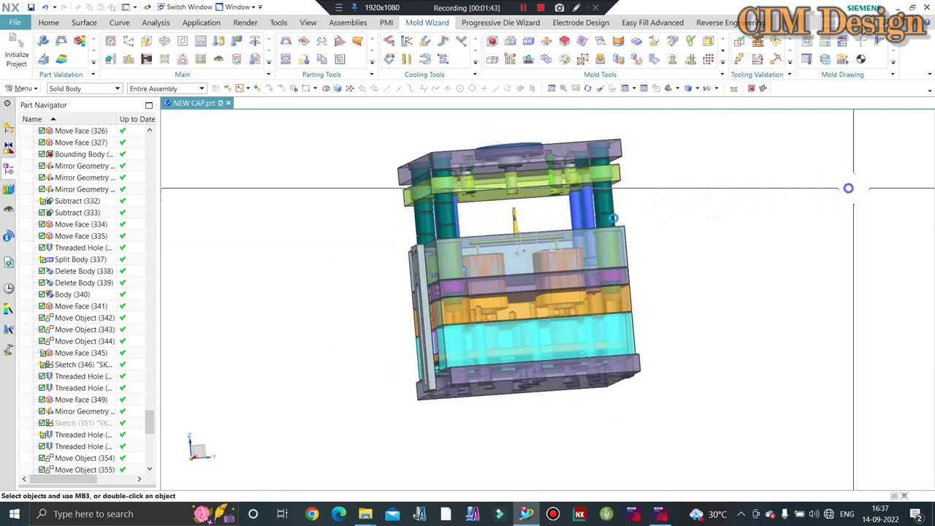
pyautogui.moveTo(563, 209); pyautogui.dragTo(517, 199, button='middle')
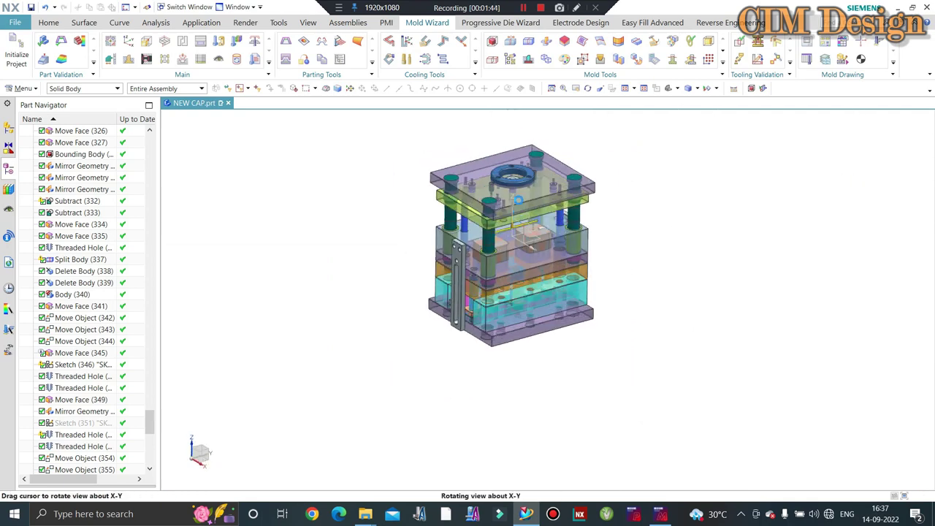
pyautogui.scroll(-3, 517, 199)
pyautogui.scroll(-3, 548, 204)
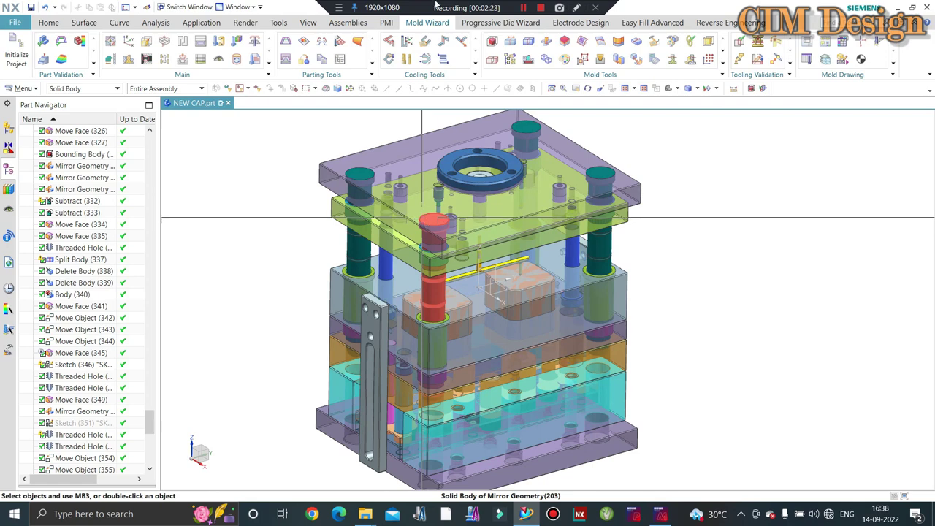
# Look at the electrode design tools, then return to the mold design tools
pyautogui.click(579, 22)
pyautogui.scroll(2, 395, 182)
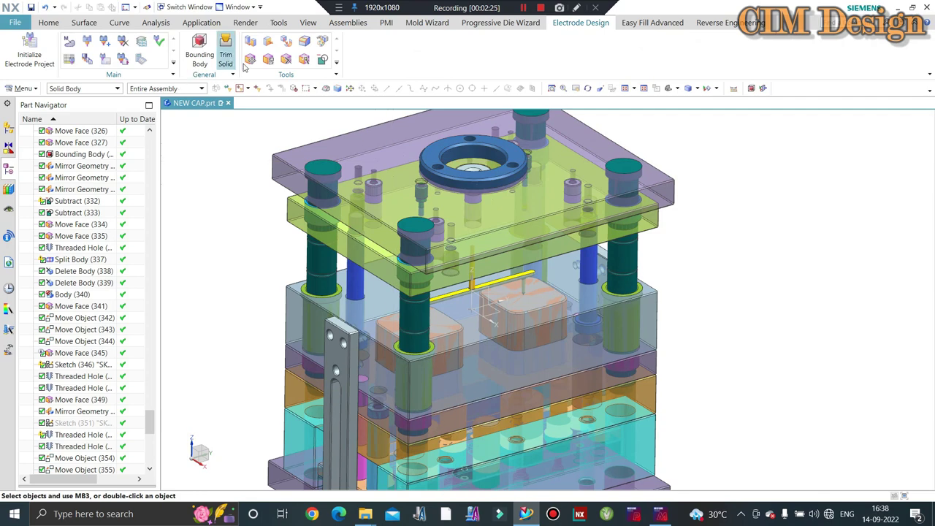
pyautogui.click(427, 22)
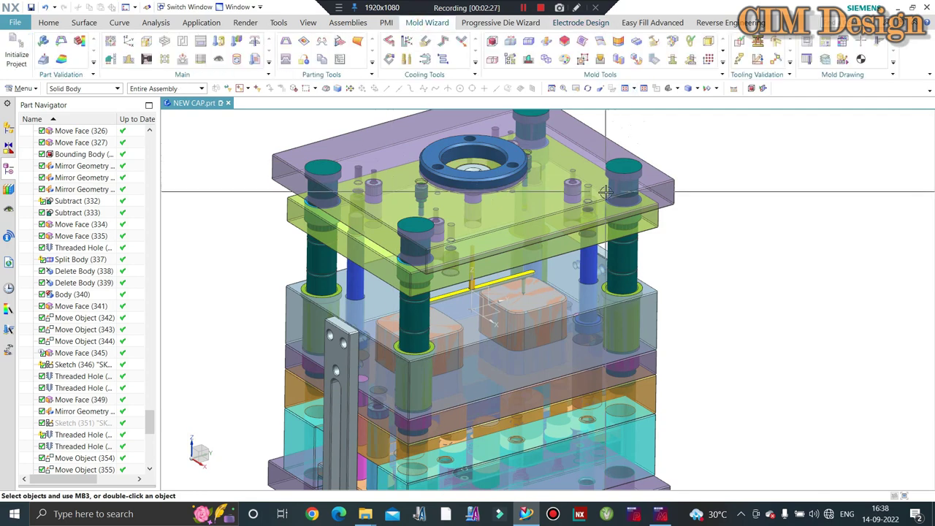
# Review the mould in front, trimetric (Home) and isometric (End) views
pyautogui.scroll(-2, 546, 239)
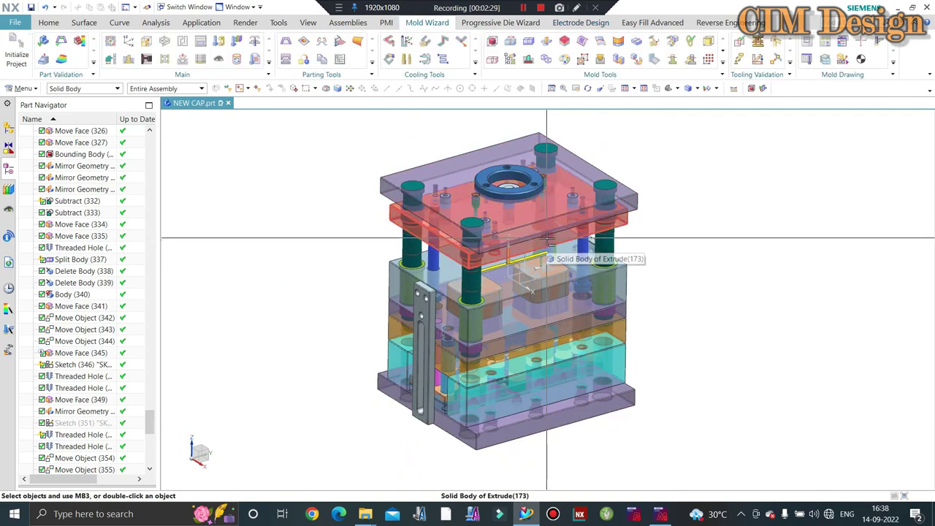
pyautogui.scroll(1, 546, 239)
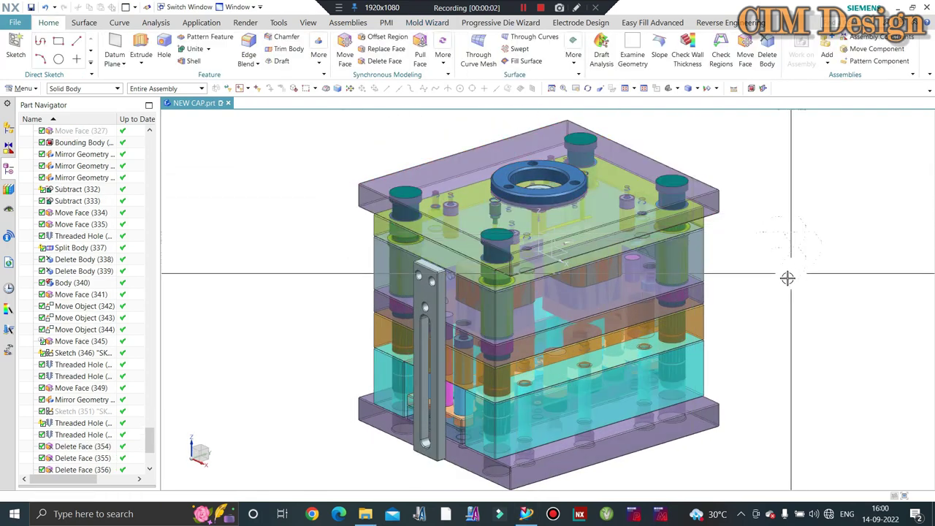
pyautogui.scroll(1, 774, 270)
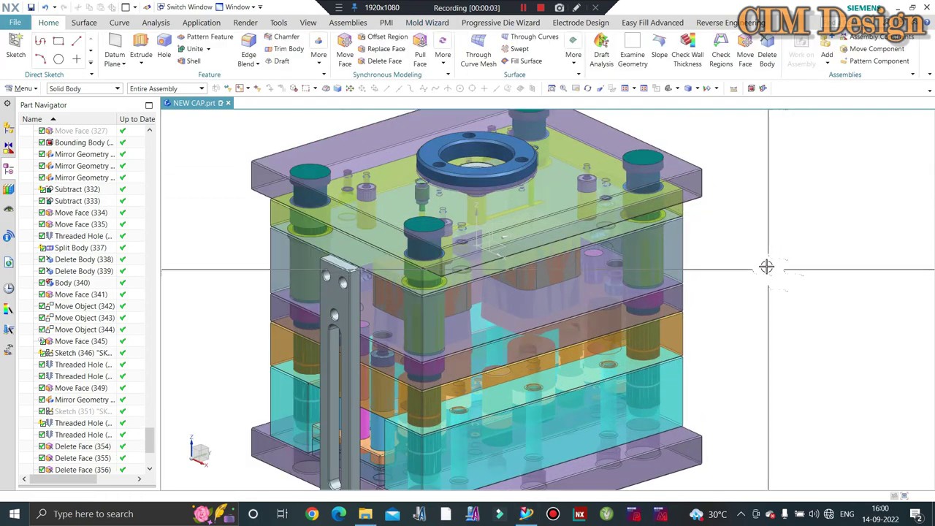
pyautogui.scroll(-2, 762, 258)
pyautogui.moveTo(763, 258)
pyautogui.mouseDown(button='middle')
pyautogui.moveTo(764, 217)
pyautogui.moveTo(763, 261)
pyautogui.moveTo(773, 264)
pyautogui.mouseUp(button='middle')
pyautogui.press('Home')
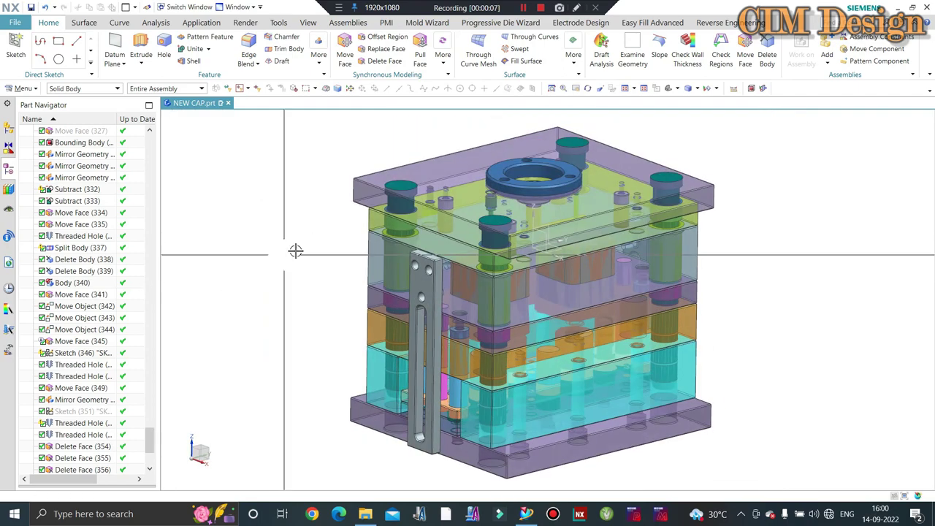
pyautogui.press('End')
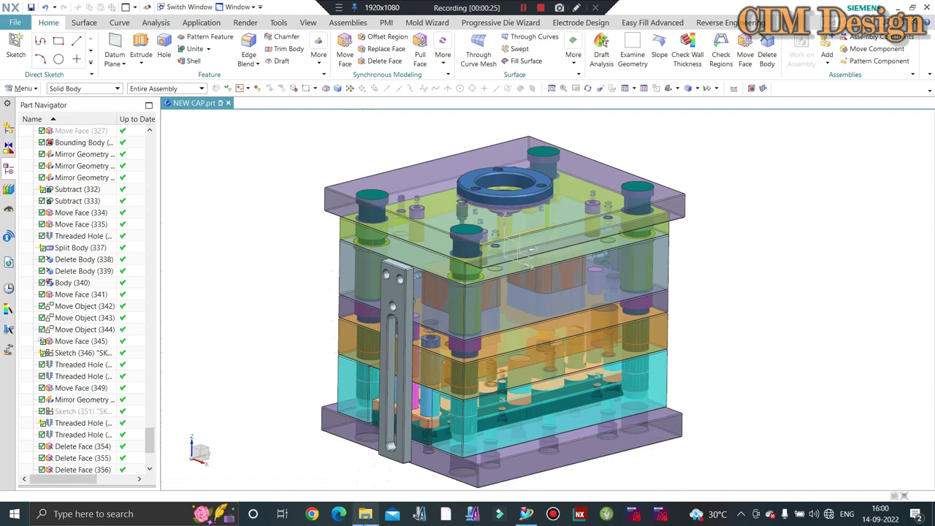
# Open ALLEN BOLT 1.jpg from the bolt pictures folder in File Explorer
pyautogui.click(365, 514)
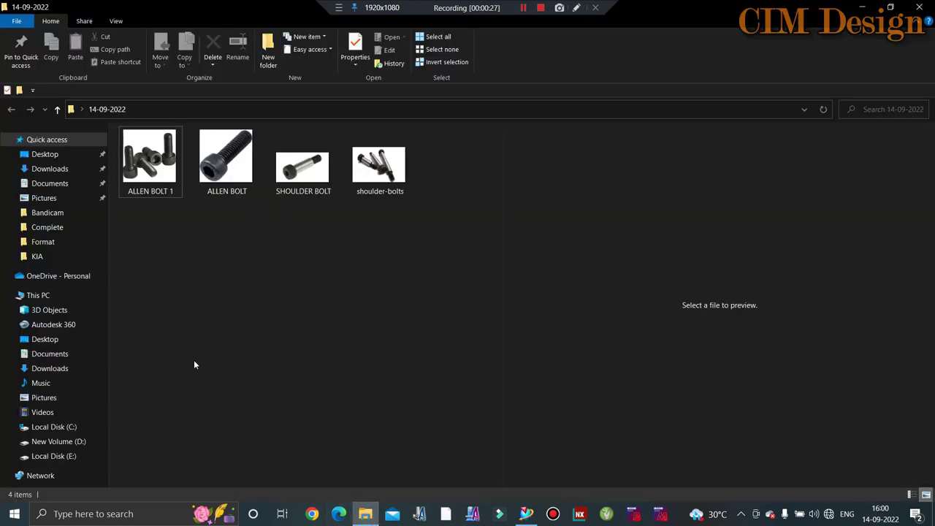
pyautogui.click(146, 176)
pyautogui.doubleClick(146, 176)
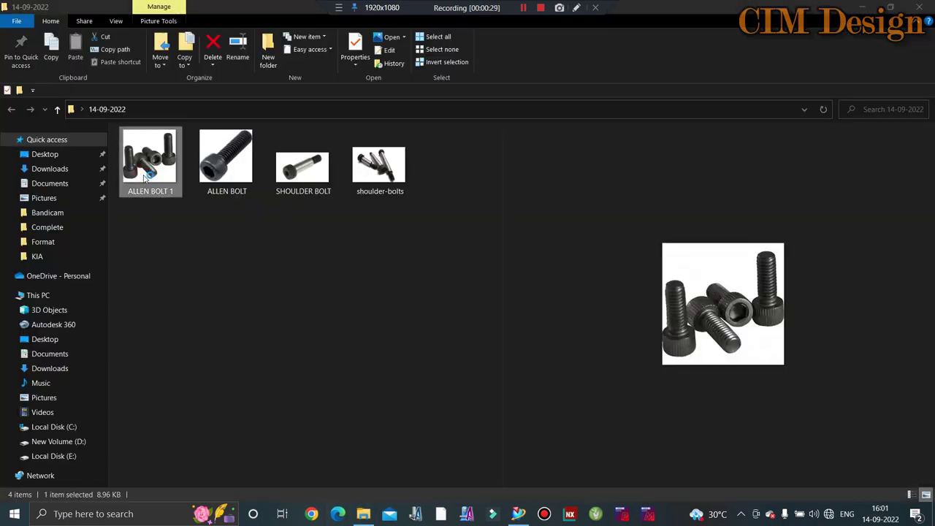
pyautogui.moveTo(467, 265)
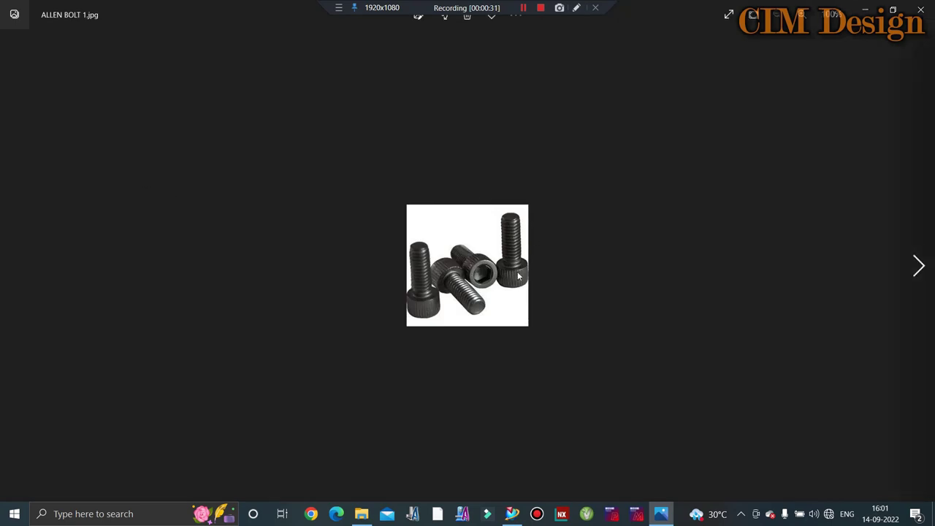
# Page through the ALLEN BOLT and SHOULDER BOLT pictures, then switch back to NX
pyautogui.click(918, 267)
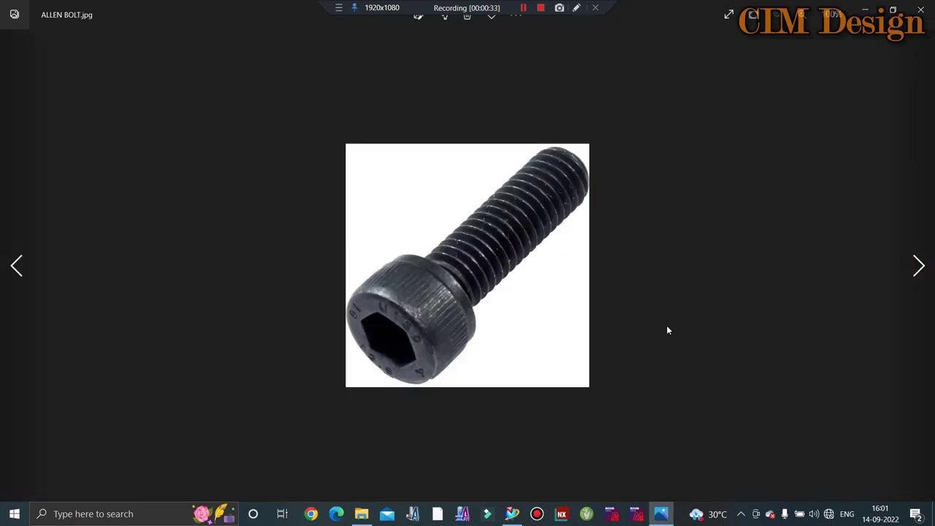
pyautogui.click(917, 268)
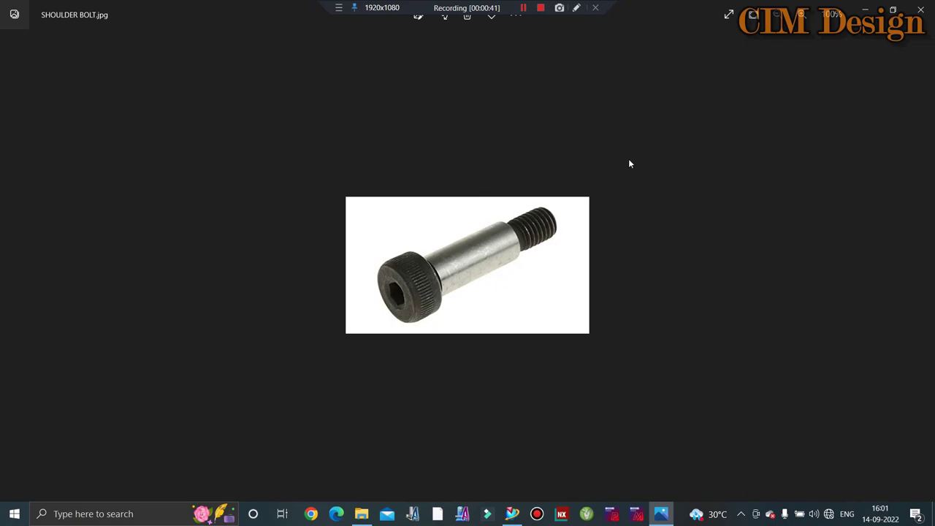
pyautogui.click(511, 513)
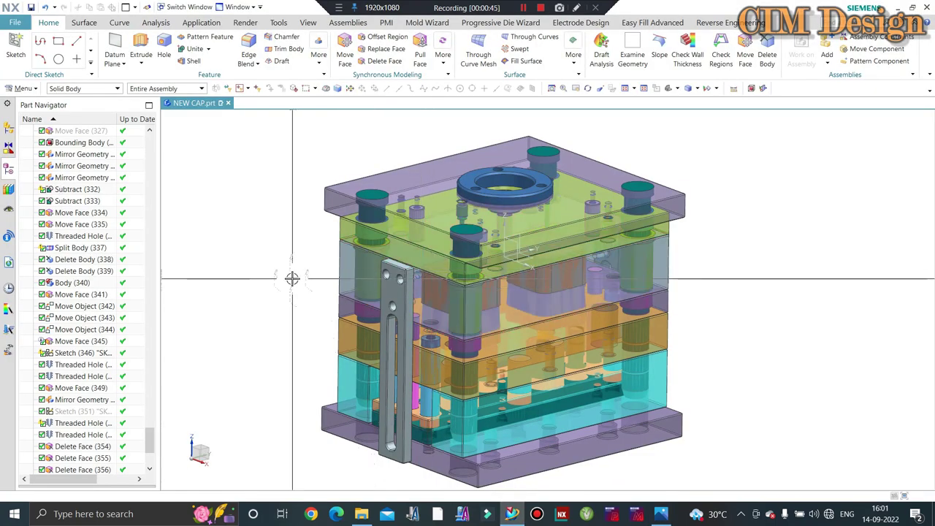
pyautogui.hotkey('ctrl', 'alt', 'r')
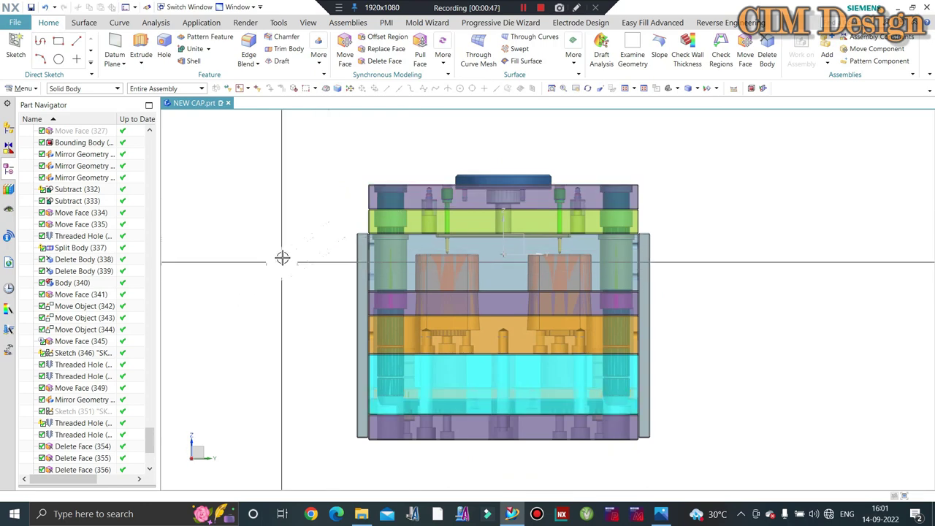
pyautogui.moveTo(298, 263); pyautogui.dragTo(283, 238, button='middle')
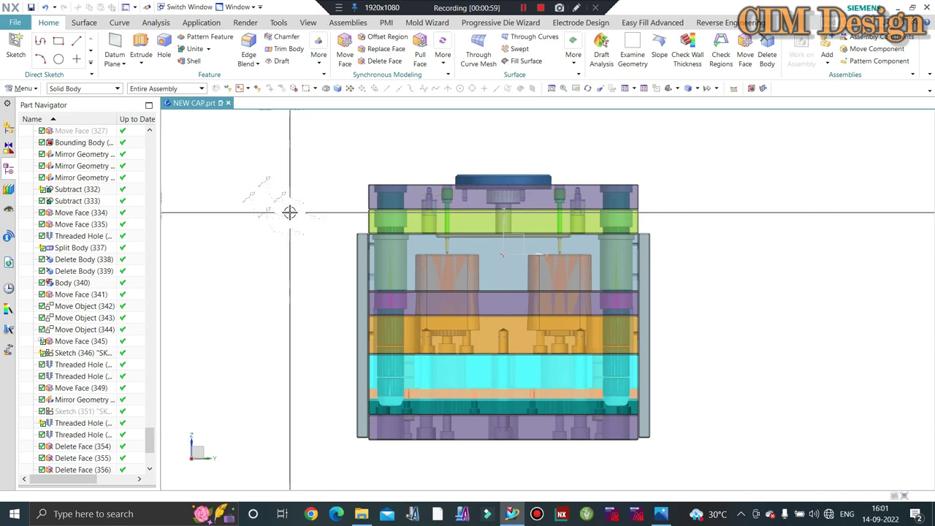
pyautogui.scroll(-2, 290, 212)
pyautogui.moveTo(306, 217)
pyautogui.mouseDown(button='middle')
pyautogui.moveTo(615, 322)
pyautogui.moveTo(420, 242)
pyautogui.mouseUp(button='middle')
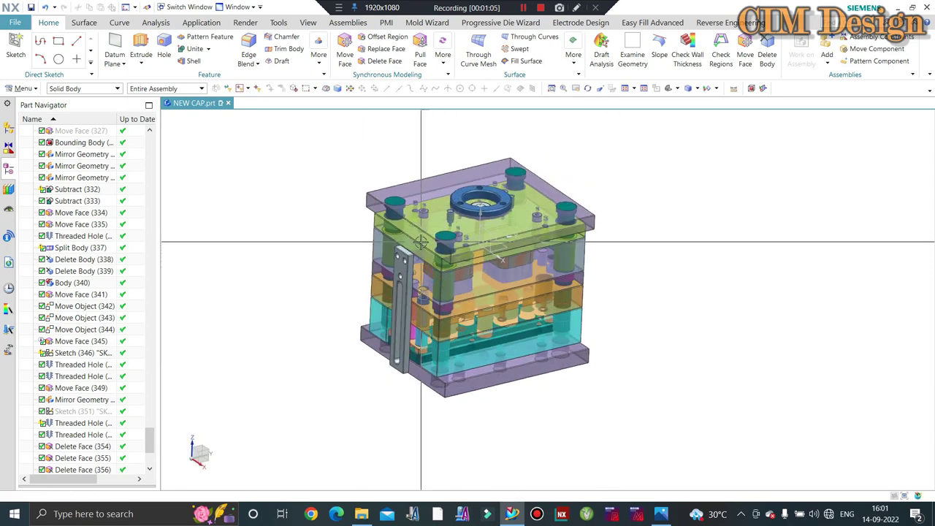
pyautogui.scroll(2, 420, 242)
pyautogui.moveTo(646, 212); pyautogui.dragTo(370, 258, button='middle')
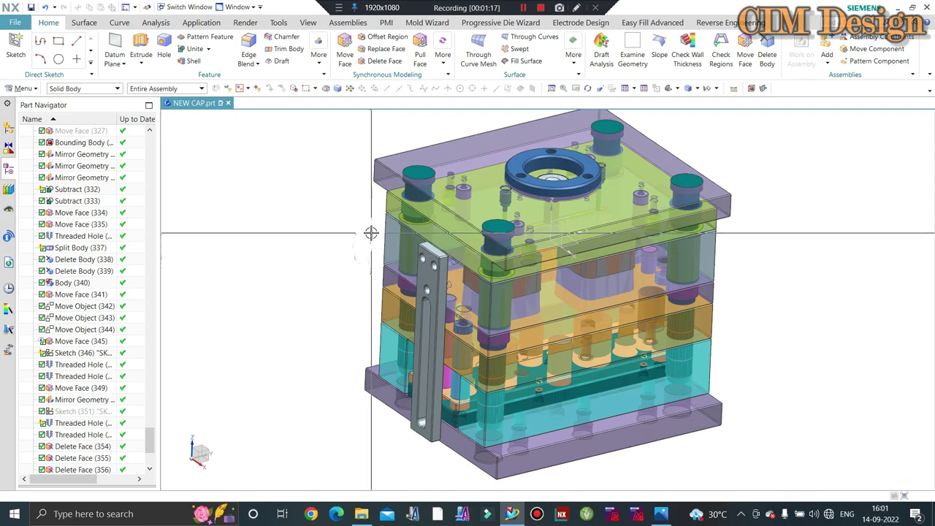
pyautogui.moveTo(369, 233); pyautogui.dragTo(362, 223, button='middle')
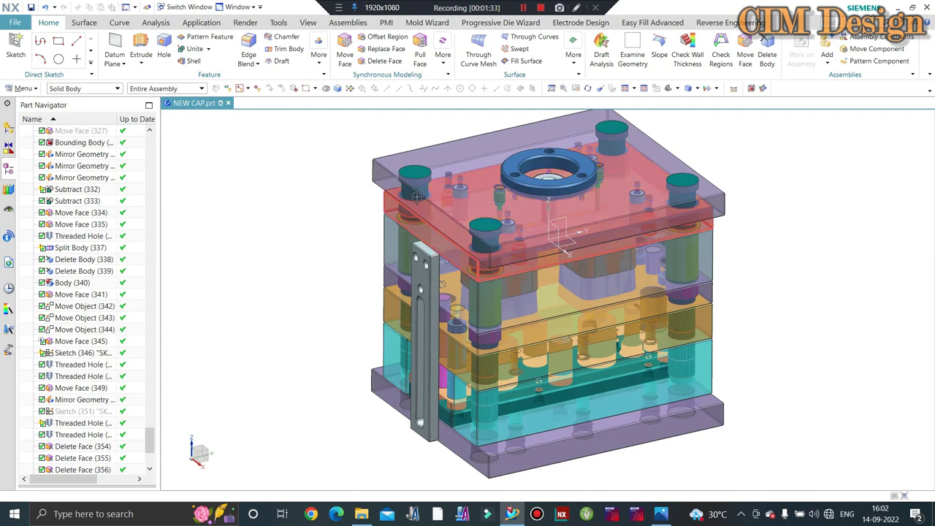
# Hide the top clamp plate with Ctrl+B to expose the sprue pin, runner and screws
pyautogui.click(470, 217)
pyautogui.hotkey('ctrl', 'b')
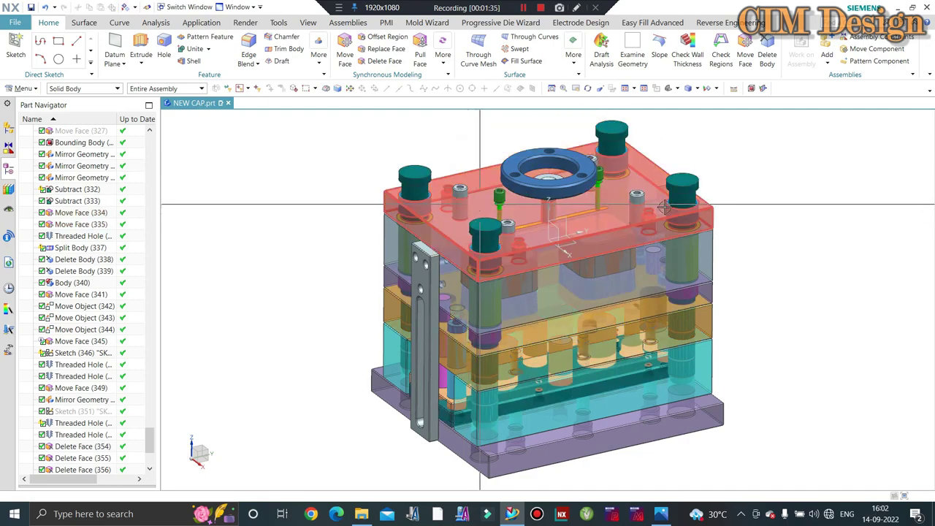
pyautogui.scroll(4, 544, 207)
pyautogui.scroll(2, 544, 208)
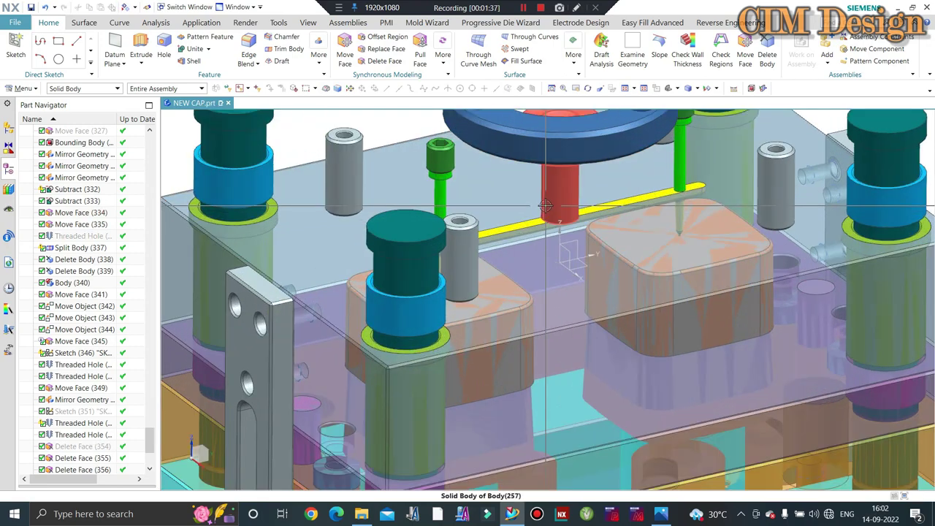
pyautogui.scroll(-3, 552, 214)
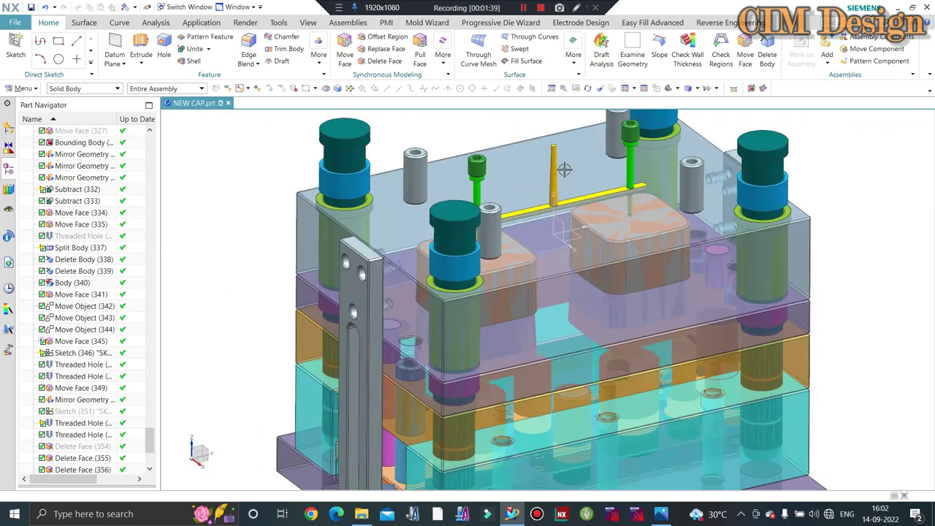
# Check the bounding-body dimensions of the sprue pin
pyautogui.click(750, 88)
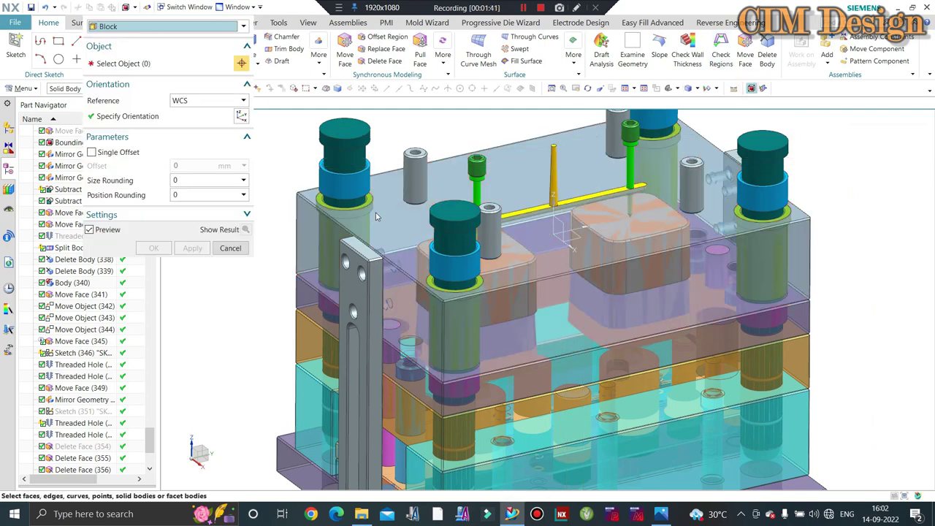
pyautogui.click(555, 154)
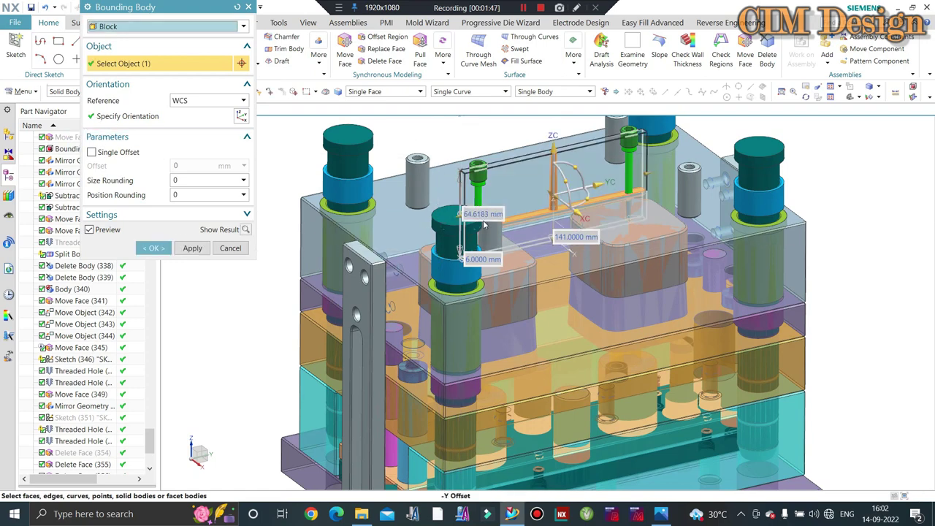
pyautogui.click(153, 247)
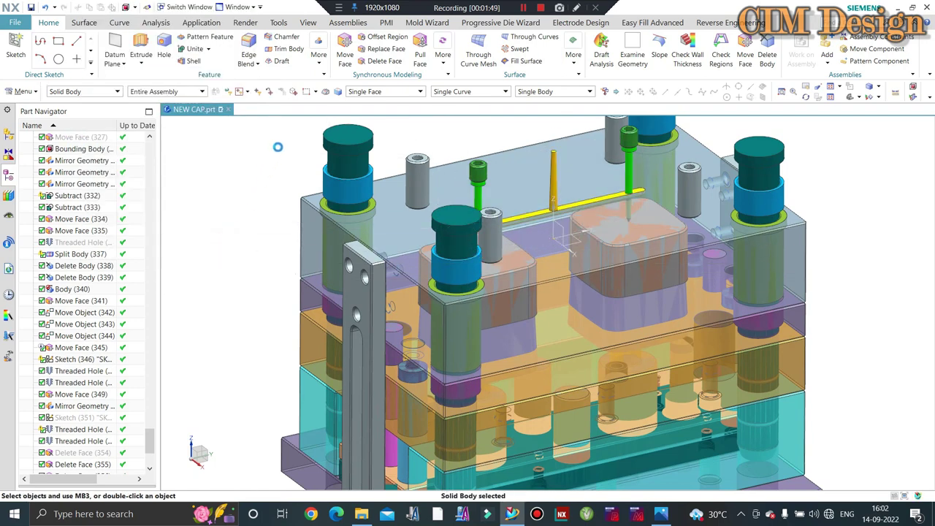
# Show all hidden plates again with Ctrl+Shift+U, checking front and trimetric views
pyautogui.hotkey('ctrl', 'alt', 'f')
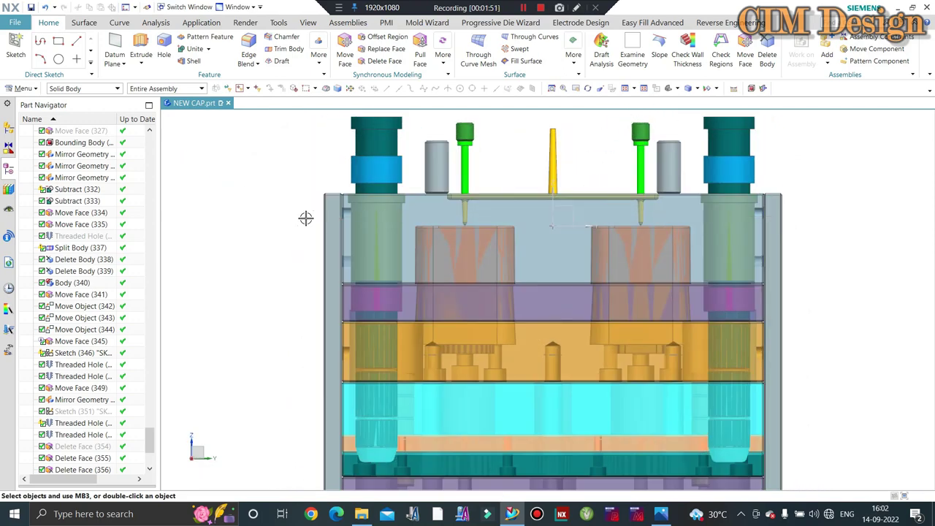
pyautogui.hotkey('ctrl', 'shift', 'u')
pyautogui.press('Home')
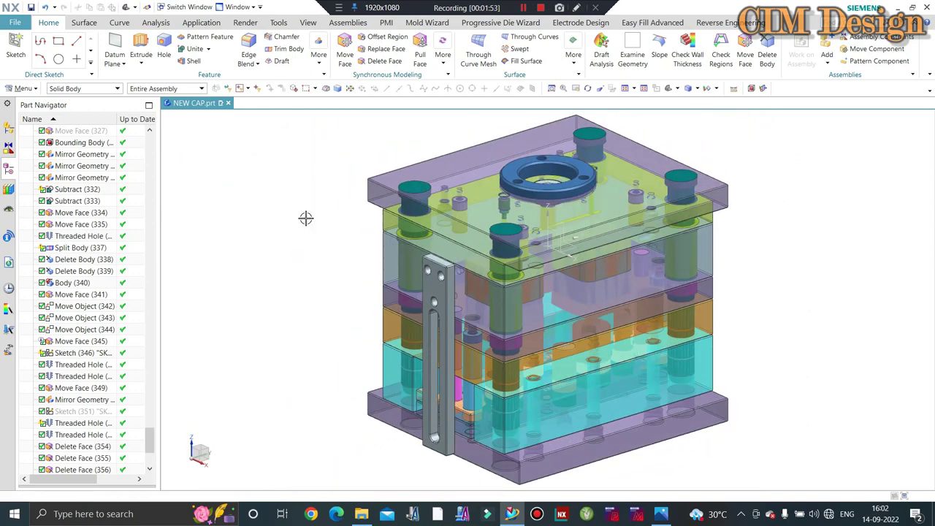
pyautogui.hotkey('ctrl', 'alt', 'f')
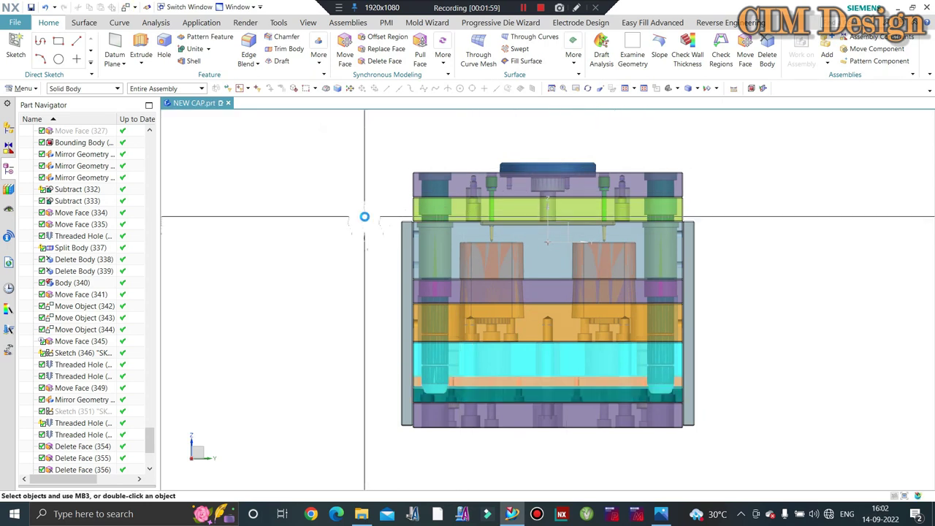
# Move the box-selected top plates 75 mm up along Z with Move Object
pyautogui.hotkey('ctrl', 't')
pyautogui.scroll(1, 504, 179)
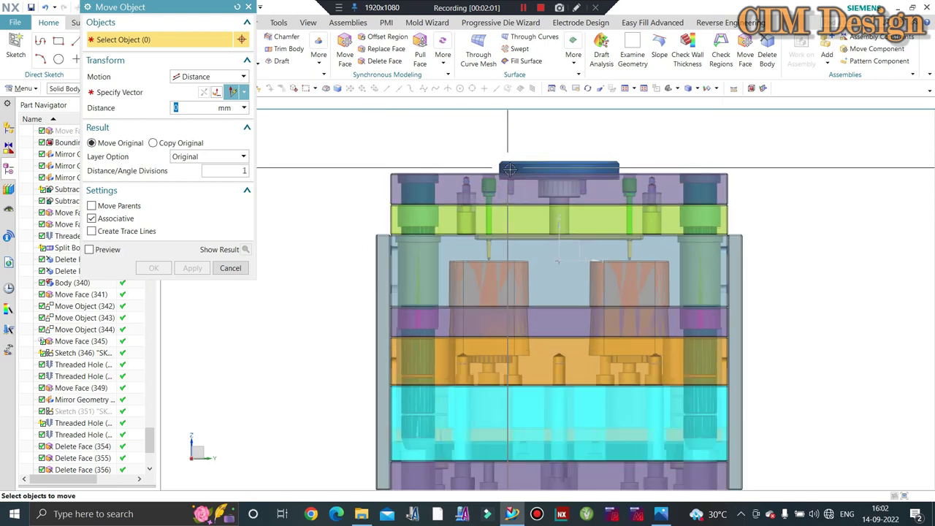
pyautogui.scroll(1, 504, 179)
pyautogui.moveTo(817, 116); pyautogui.dragTo(306, 271)
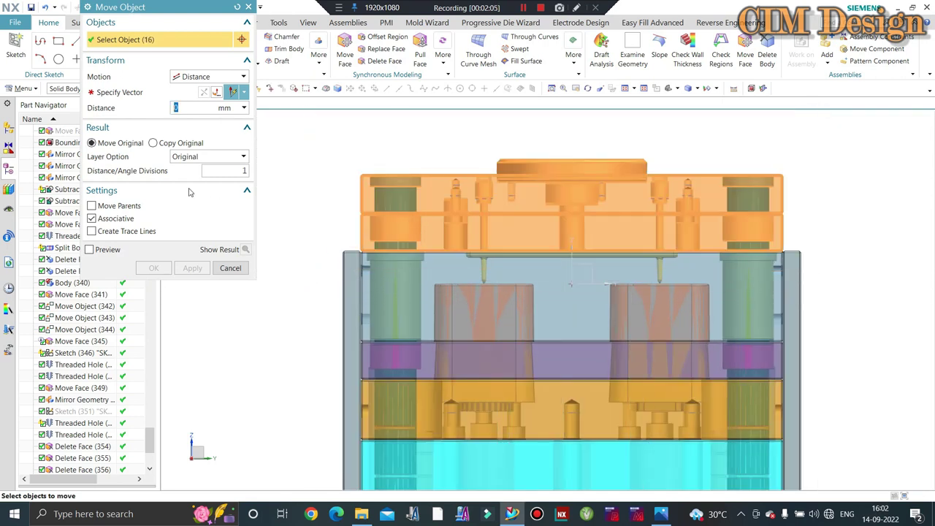
pyautogui.click(111, 95)
pyautogui.write('75')
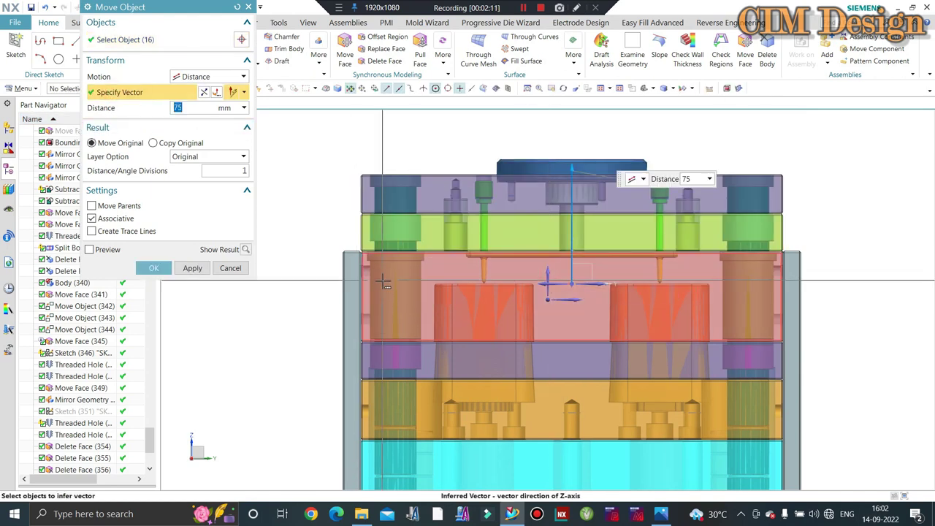
pyautogui.click(151, 268)
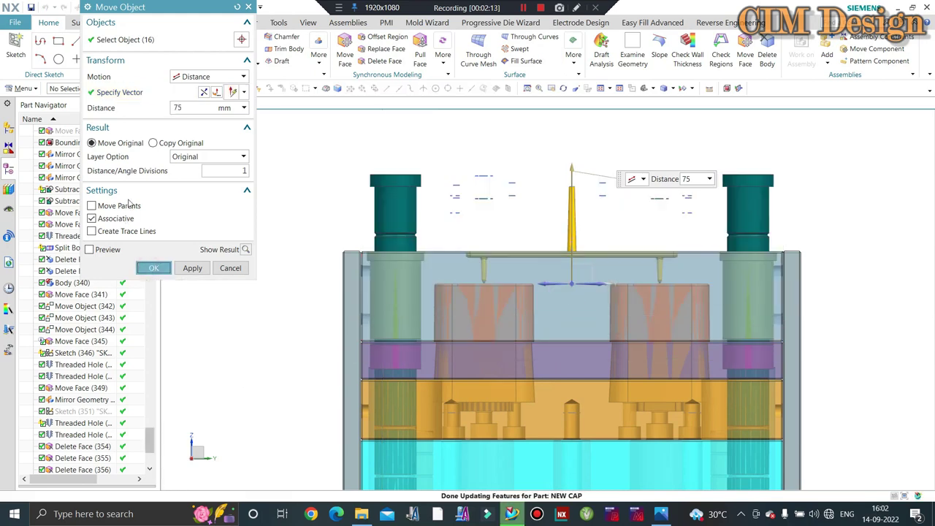
pyautogui.scroll(-2, 440, 213)
# Apply the Move Object lift of 20 bodies 75 mm up, including the guide pillar parts
pyautogui.moveTo(358, 222); pyautogui.dragTo(337, 239, button='middle')
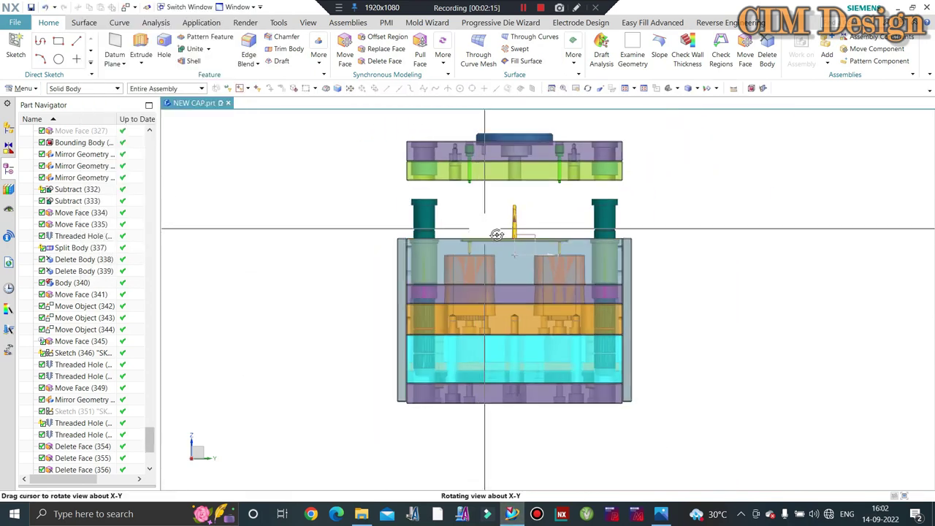
pyautogui.scroll(-3, 93, 438)
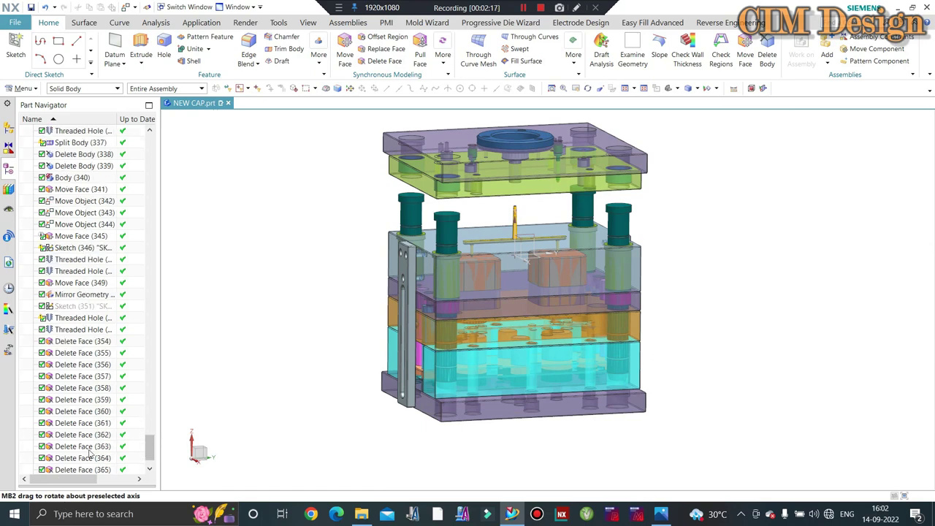
pyautogui.scroll(-2, 93, 468)
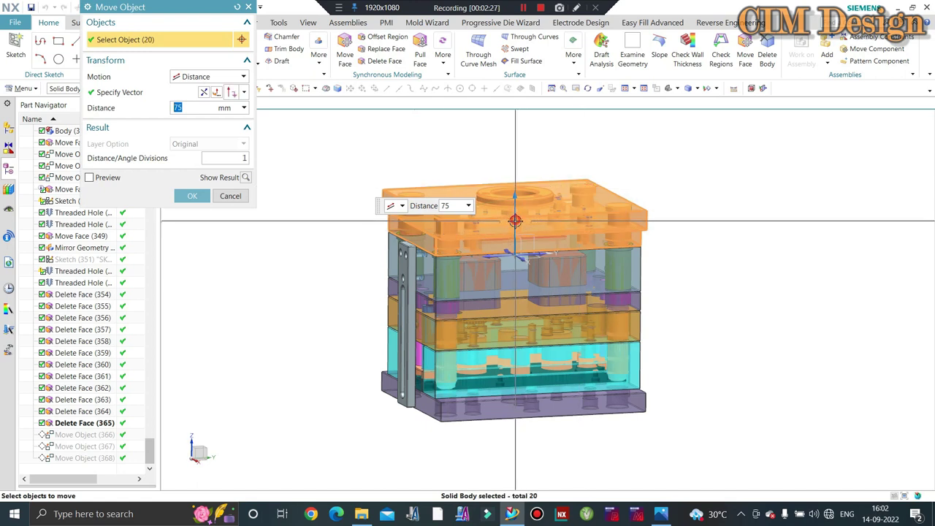
pyautogui.middleClick(449, 156)
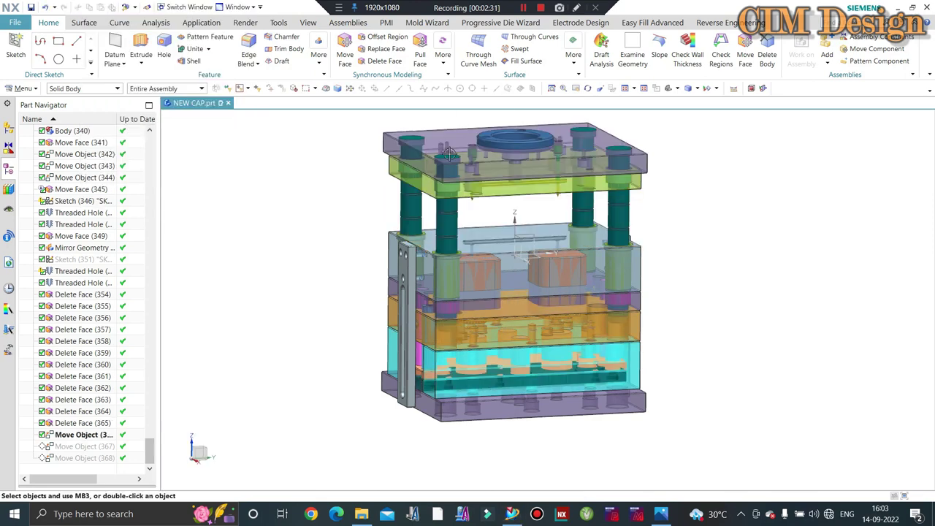
pyautogui.hotkey('ctrl', 'alt', 'f')
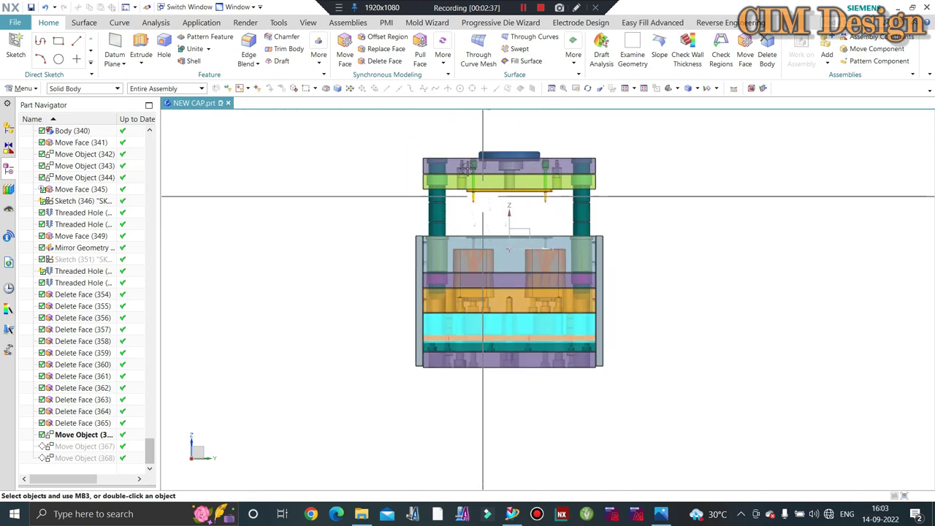
pyautogui.moveTo(465, 201); pyautogui.dragTo(290, 233, button='middle')
pyautogui.hotkey('ctrl', 'alt', 'f')
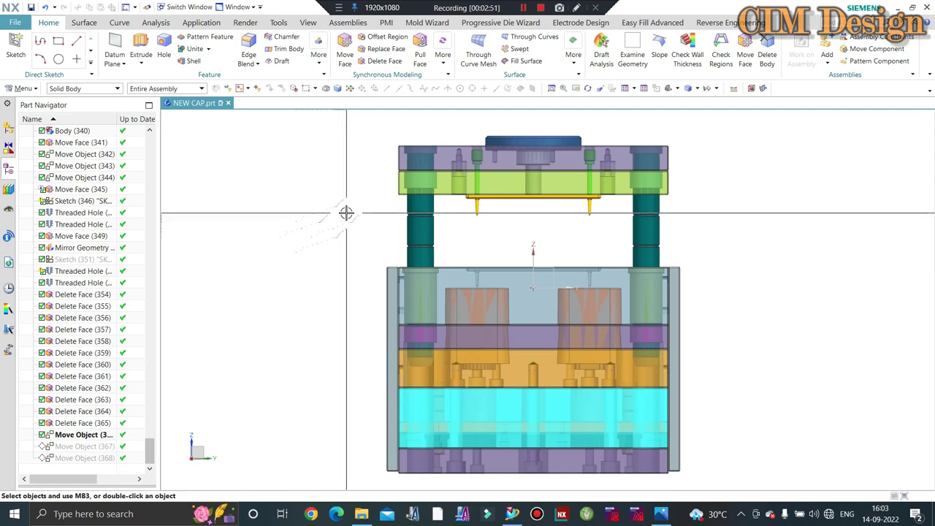
pyautogui.press('Home')
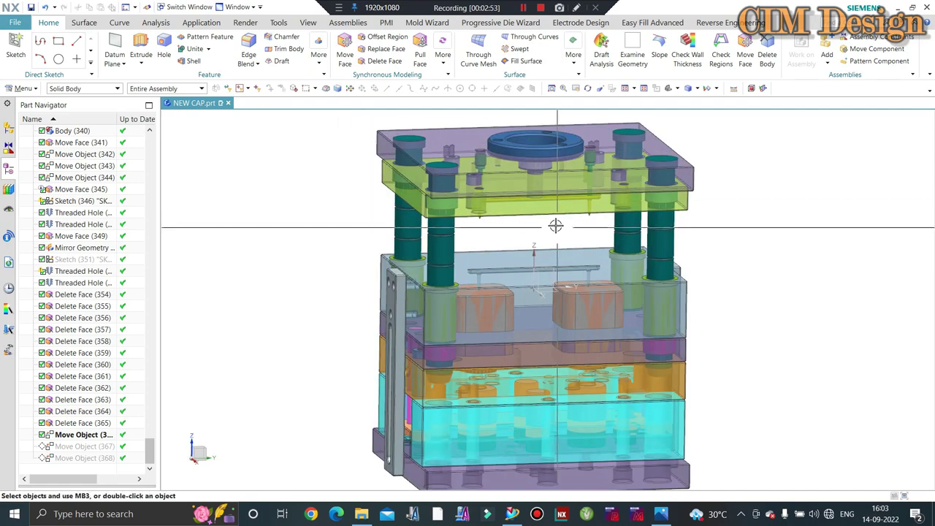
pyautogui.hotkey('ctrl', 'alt', 'f')
pyautogui.scroll(2, 474, 198)
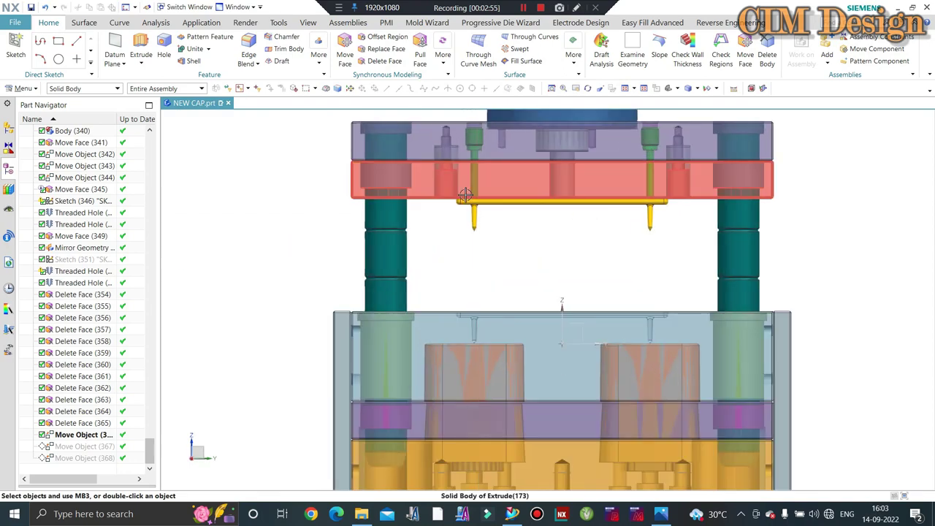
pyautogui.scroll(2, 489, 201)
pyautogui.scroll(2, 507, 205)
pyautogui.scroll(-3, 508, 205)
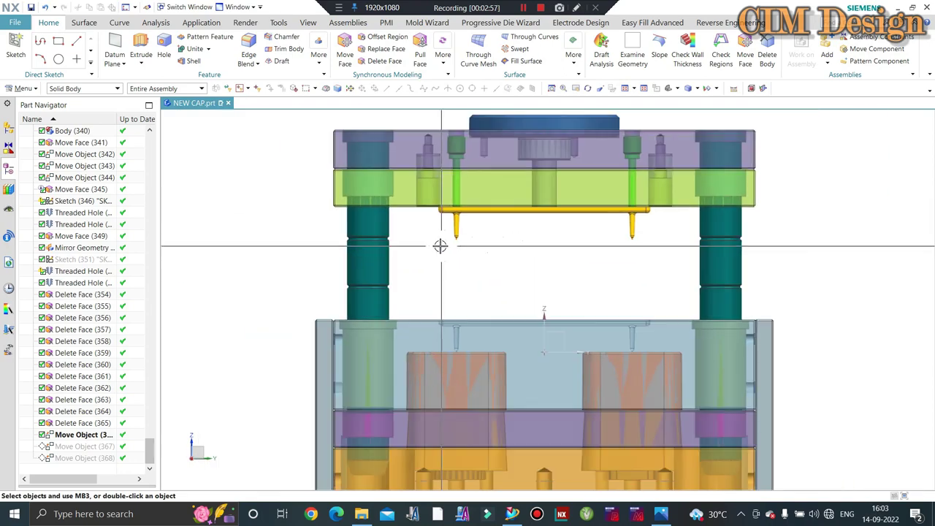
pyautogui.moveTo(438, 246); pyautogui.dragTo(463, 251, button='middle')
pyautogui.hotkey('ctrl', 'alt', 'f')
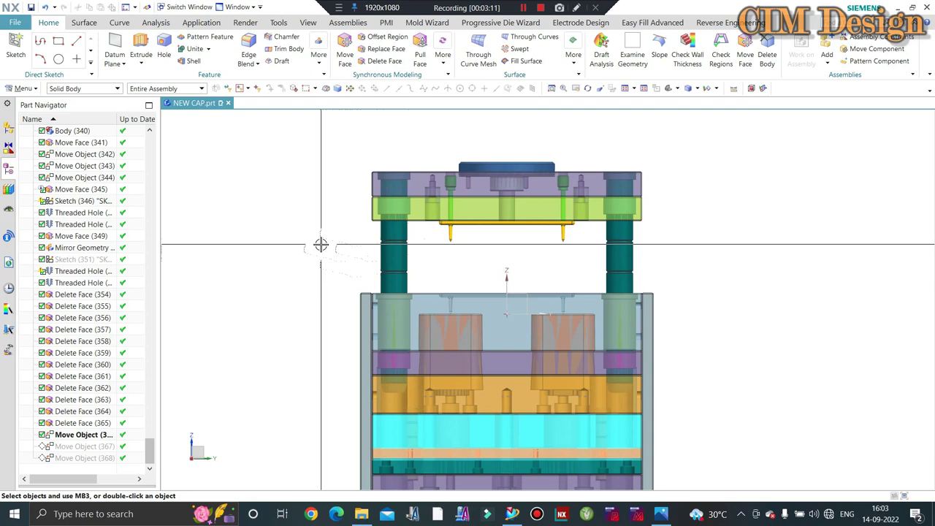
pyautogui.moveTo(320, 244); pyautogui.dragTo(466, 238, button='middle')
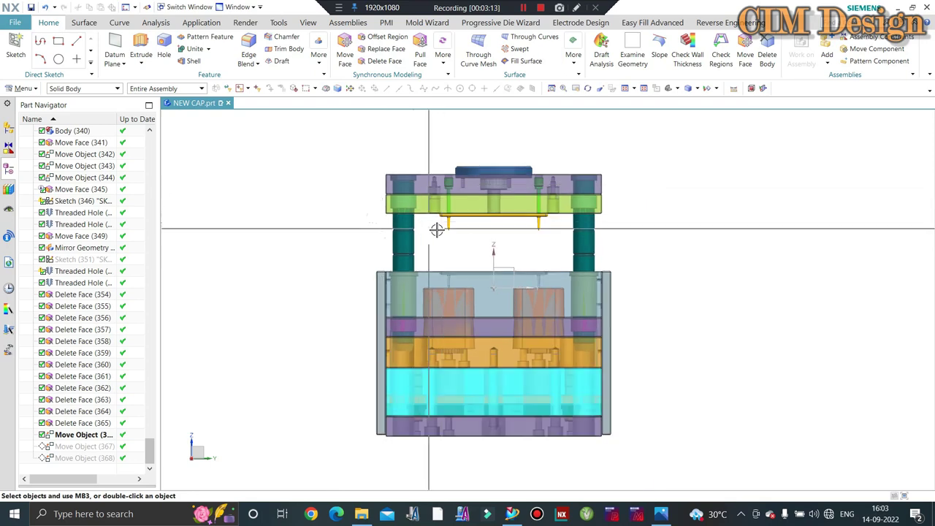
pyautogui.press('F8')
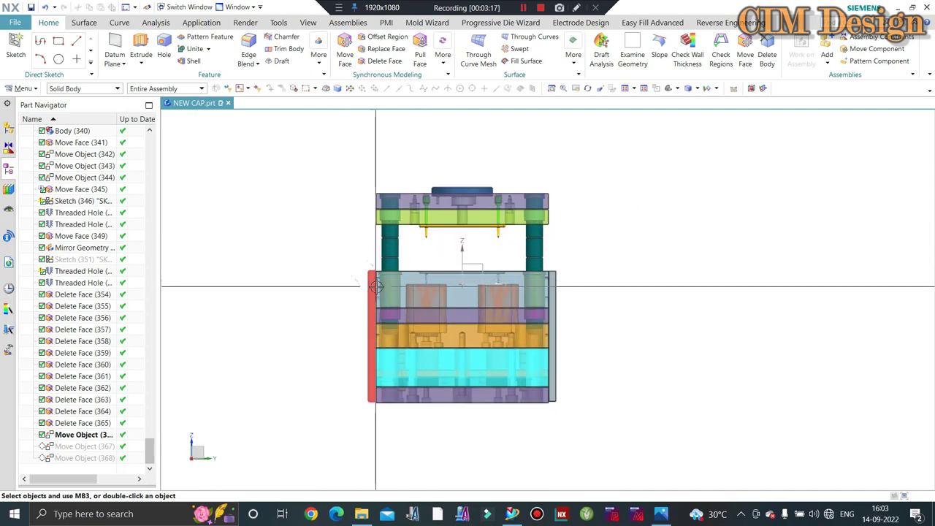
pyautogui.moveTo(369, 270); pyautogui.dragTo(389, 307, button='middle')
pyautogui.press('F8')
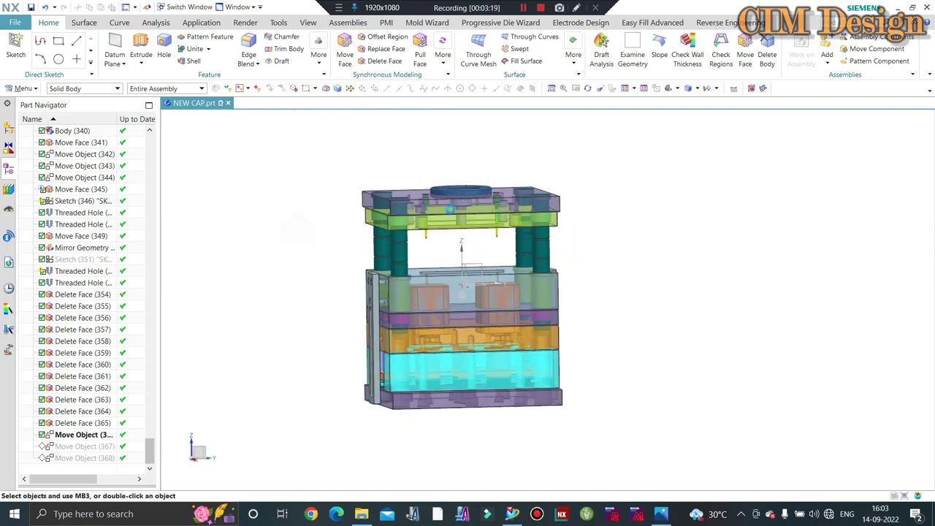
pyautogui.scroll(5, 399, 240)
pyautogui.scroll(-5, 398, 240)
pyautogui.moveTo(409, 244); pyautogui.dragTo(315, 152, button='middle')
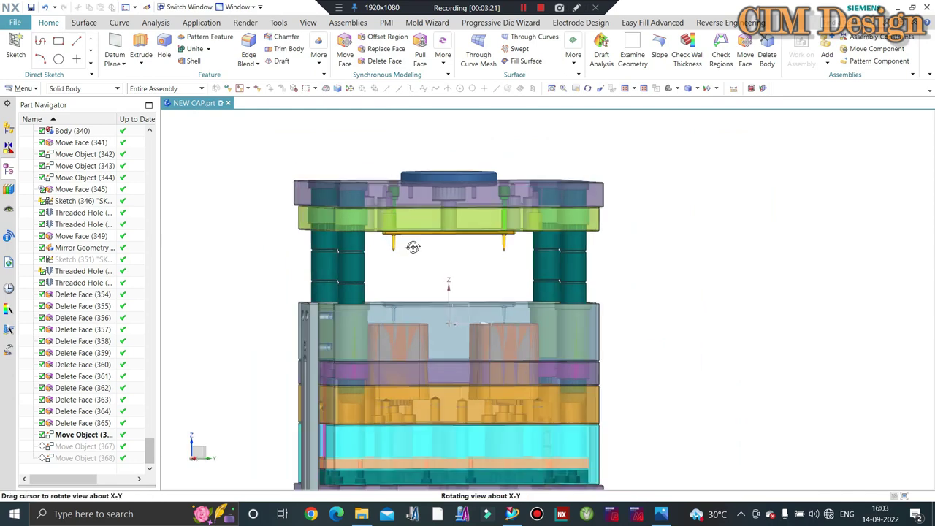
pyautogui.hotkey('ctrl', 'f')
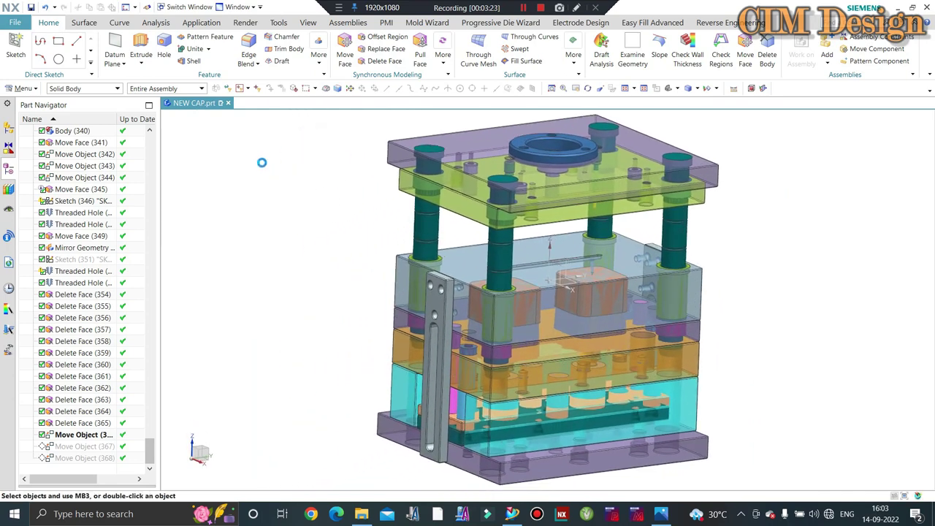
pyautogui.press('F8')
pyautogui.scroll(1, 402, 273)
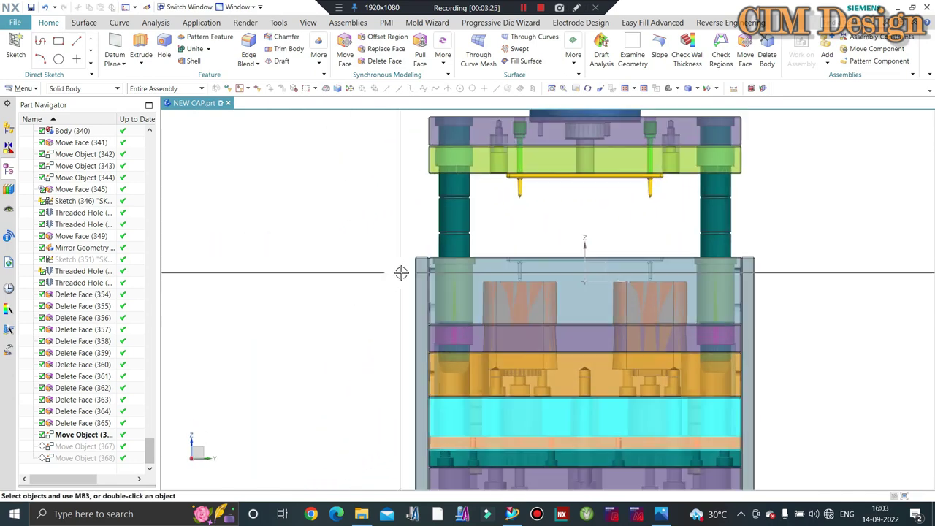
pyautogui.moveTo(402, 273)
pyautogui.mouseDown(button='middle')
pyautogui.moveTo(376, 282)
pyautogui.moveTo(401, 300)
pyautogui.mouseUp(button='middle')
pyautogui.scroll(3, 325, 234)
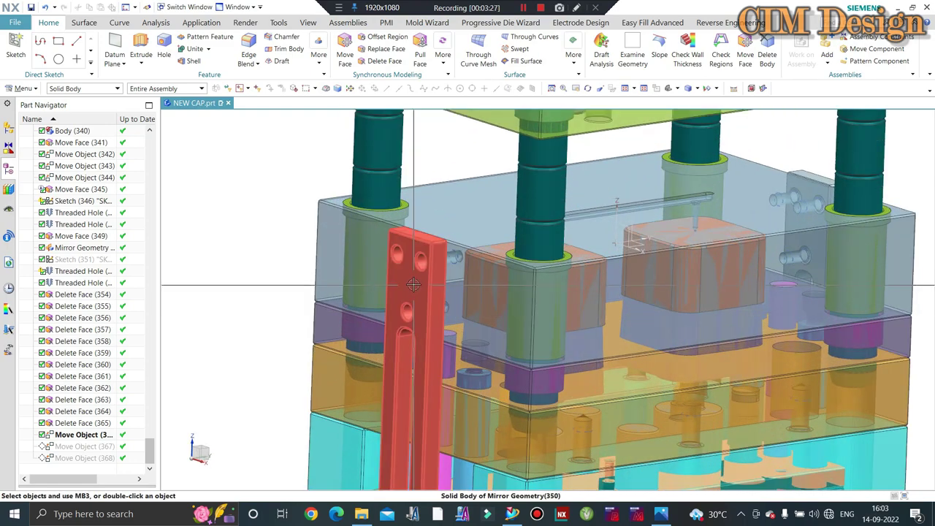
pyautogui.scroll(-2, 316, 240)
pyautogui.press('F8')
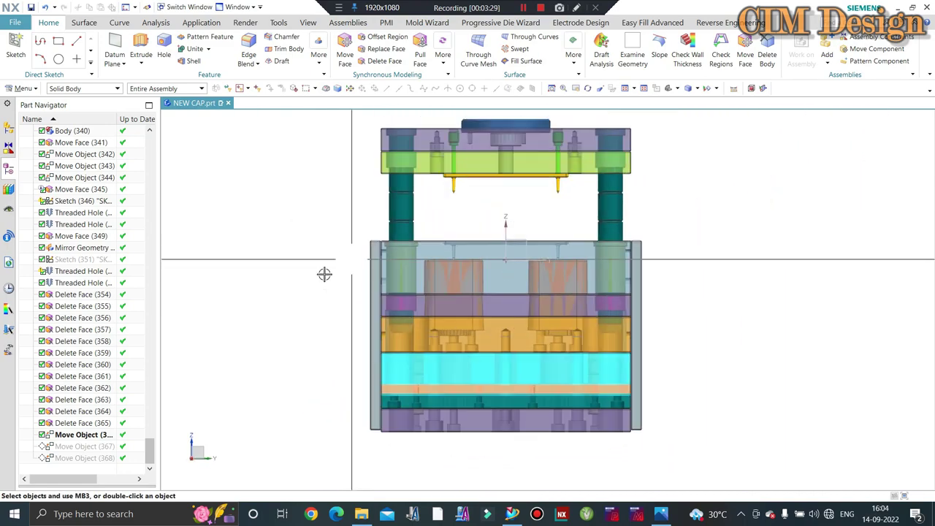
pyautogui.moveTo(323, 273)
pyautogui.mouseDown(button='middle')
pyautogui.moveTo(321, 254)
pyautogui.moveTo(299, 250)
pyautogui.moveTo(297, 240)
pyautogui.moveTo(314, 265)
pyautogui.moveTo(279, 265)
pyautogui.mouseUp(button='middle')
pyautogui.scroll(2, 292, 263)
pyautogui.scroll(2, 334, 242)
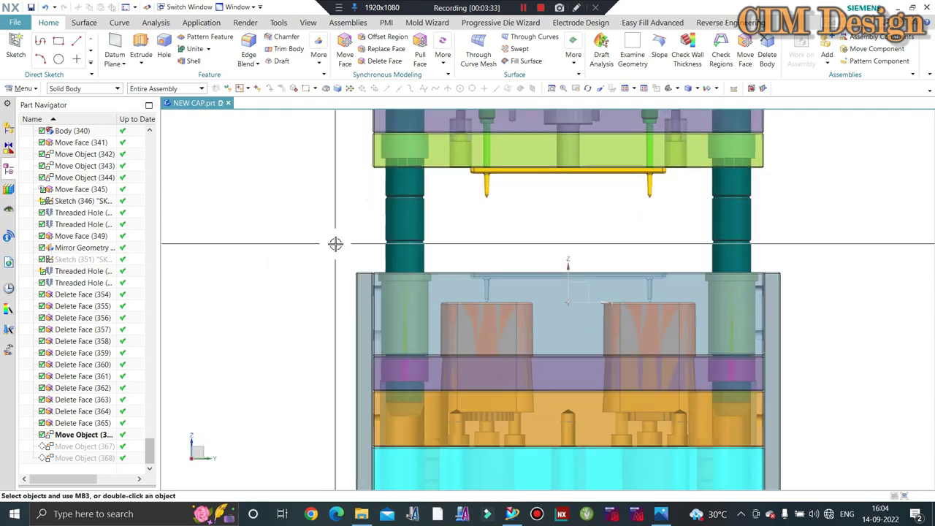
pyautogui.moveTo(334, 242)
pyautogui.mouseDown(button='middle')
pyautogui.moveTo(373, 257)
pyautogui.moveTo(351, 230)
pyautogui.moveTo(319, 292)
pyautogui.moveTo(321, 263)
pyautogui.mouseUp(button='middle')
pyautogui.scroll(-2, 328, 252)
pyautogui.scroll(-1, 328, 253)
pyautogui.scroll(2, 413, 260)
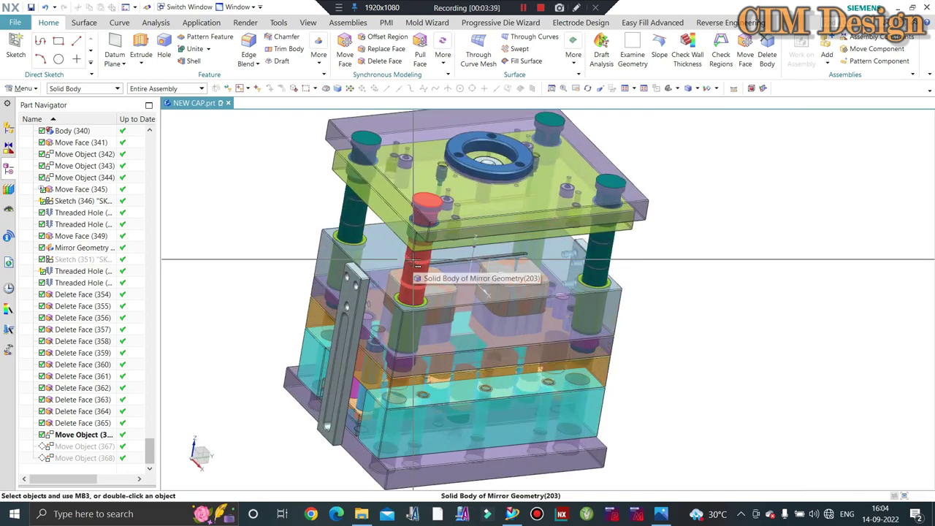
pyautogui.hotkey('ctrl', 'b')
# Hide every body except the top, green and blue plates using Invert Selection
pyautogui.scroll(2, 392, 175)
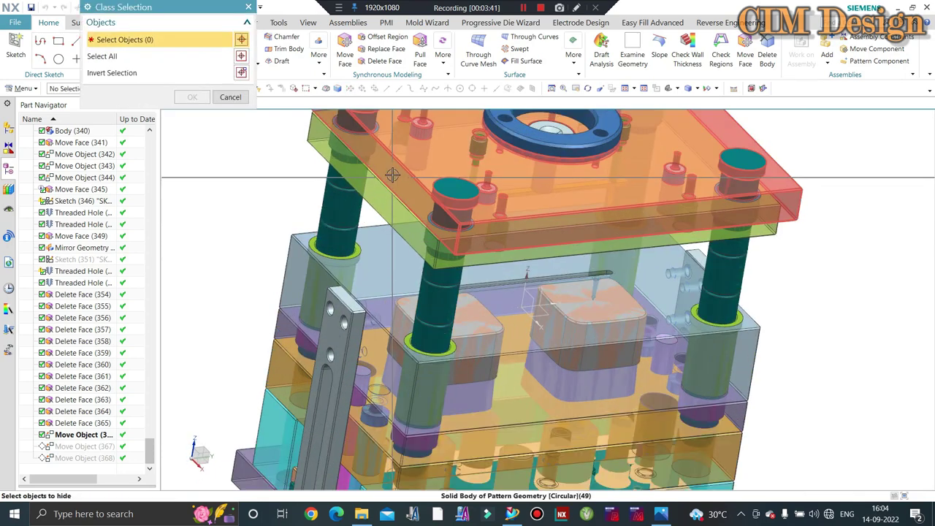
pyautogui.click(392, 175)
pyautogui.click(382, 277)
pyautogui.scroll(-3, 398, 233)
pyautogui.click(399, 232)
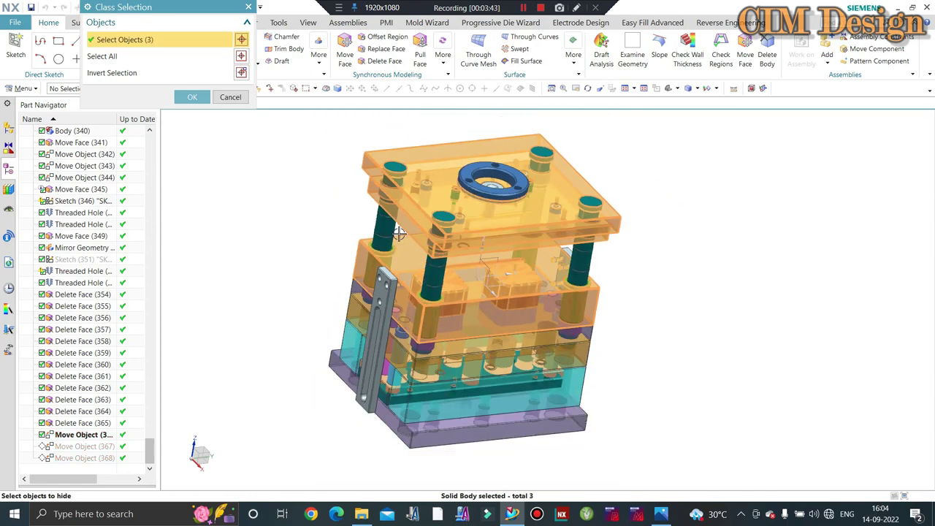
pyautogui.scroll(-1, 398, 233)
pyautogui.click(241, 73)
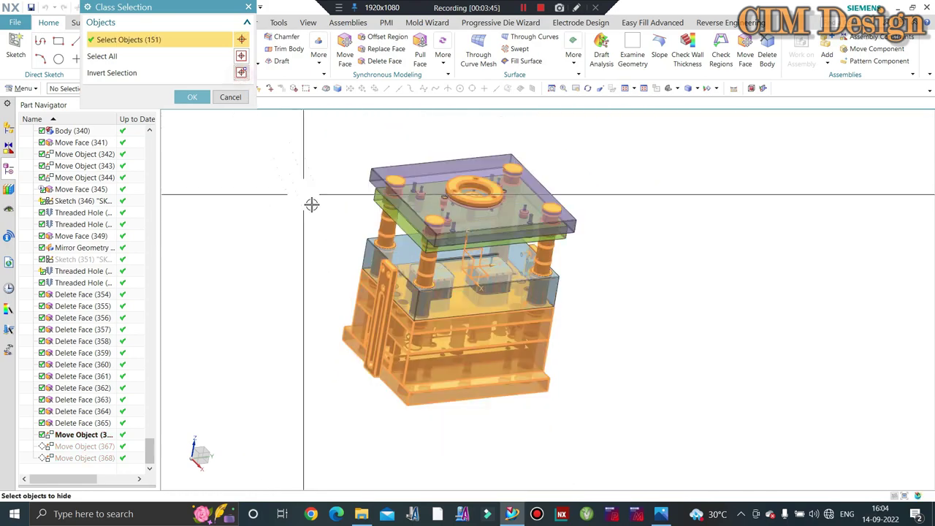
pyautogui.middleClick(313, 201)
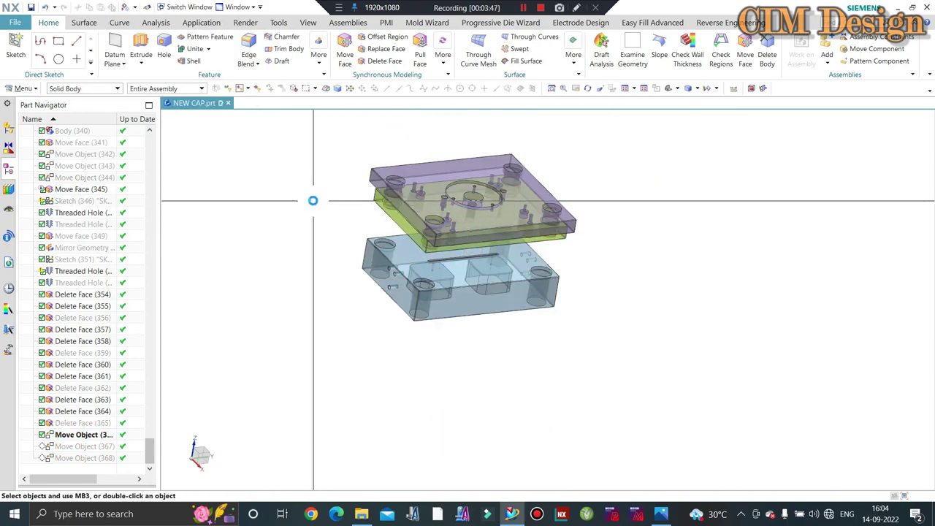
# Show one hidden object again with Ctrl+Shift+K and look down on the green plate
pyautogui.hotkey('ctrl', 'shift', 'k')
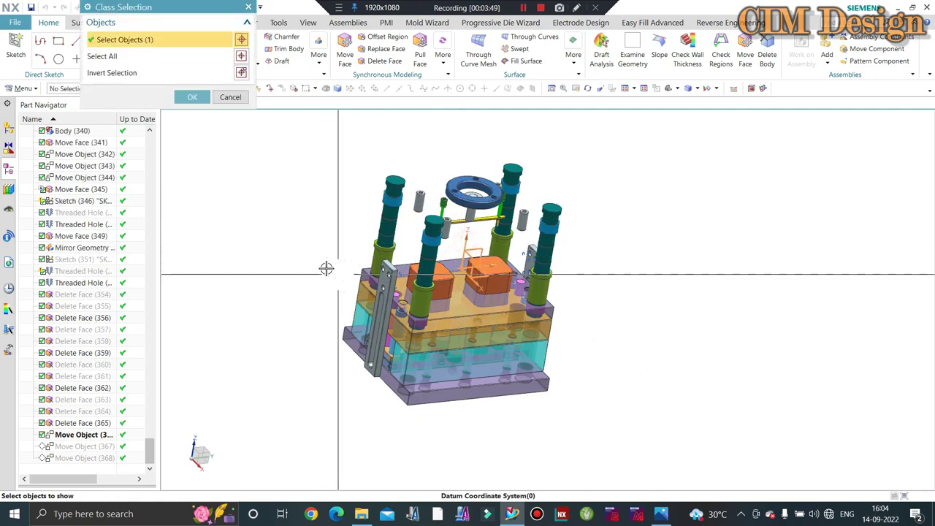
pyautogui.middleClick(326, 269)
pyautogui.moveTo(321, 248); pyautogui.dragTo(305, 309, button='middle')
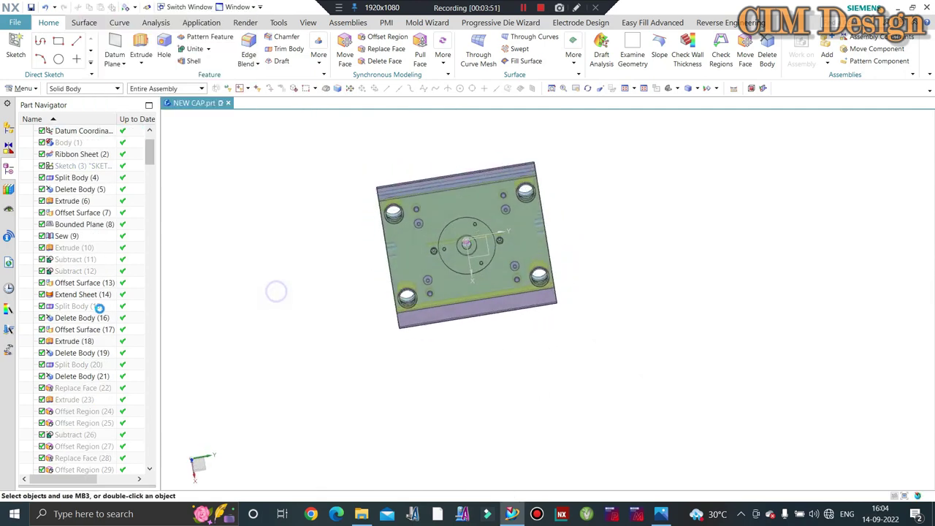
pyautogui.press('F8')
pyautogui.scroll(2, 360, 227)
pyautogui.moveTo(361, 227)
pyautogui.mouseDown(button='middle')
pyautogui.moveTo(373, 180)
pyautogui.moveTo(319, 215)
pyautogui.moveTo(387, 197)
pyautogui.moveTo(431, 150)
pyautogui.mouseUp(button='middle')
pyautogui.scroll(-2, 319, 215)
pyautogui.scroll(2, 432, 150)
pyautogui.moveTo(436, 189); pyautogui.dragTo(436, 195, button='middle')
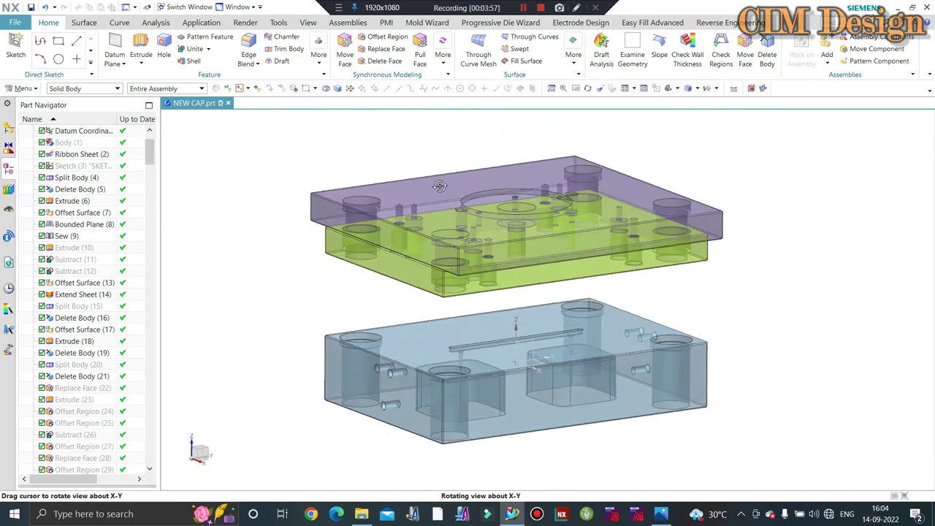
pyautogui.scroll(-1, 435, 194)
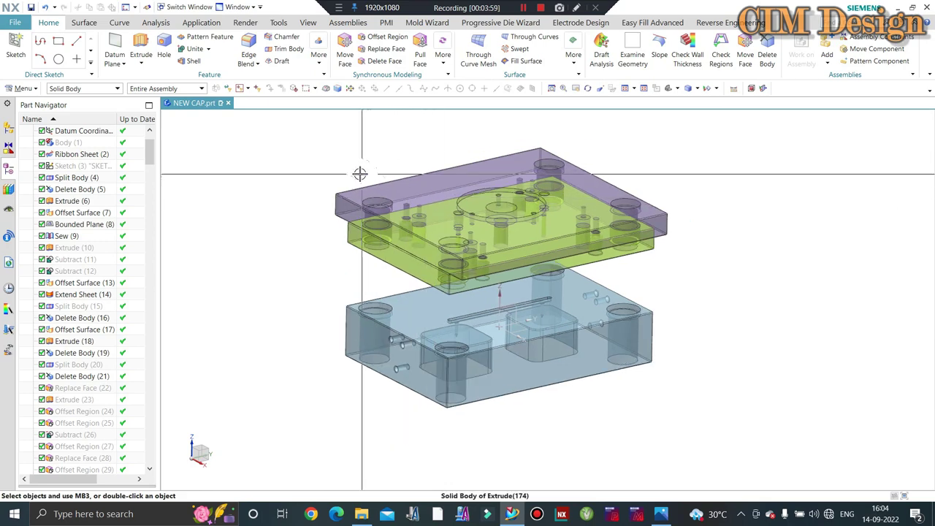
pyautogui.moveTo(325, 192); pyautogui.dragTo(333, 176, button='middle')
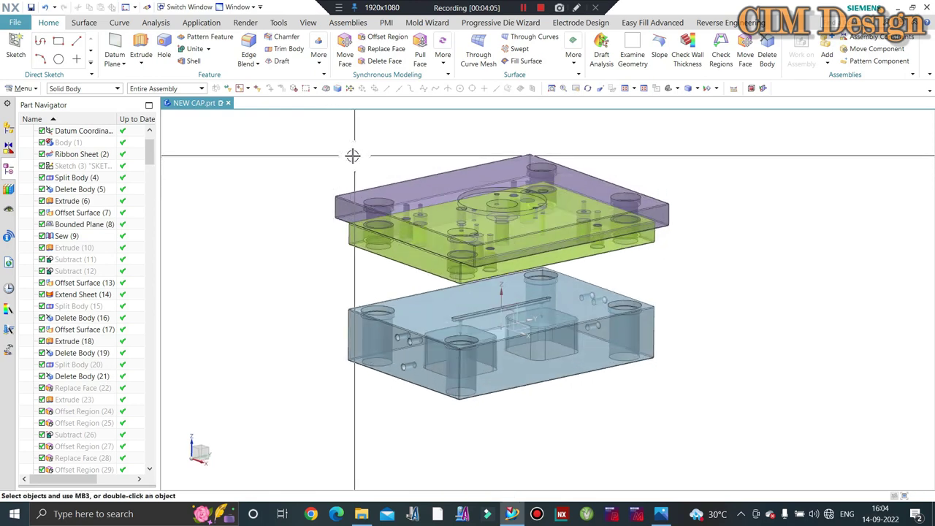
pyautogui.scroll(2, 345, 164)
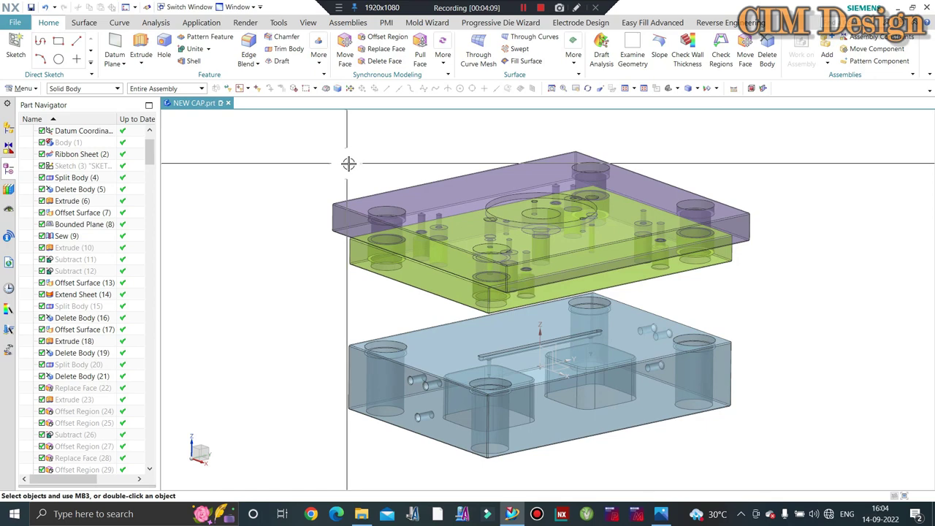
pyautogui.moveTo(345, 163); pyautogui.dragTo(351, 155, button='middle')
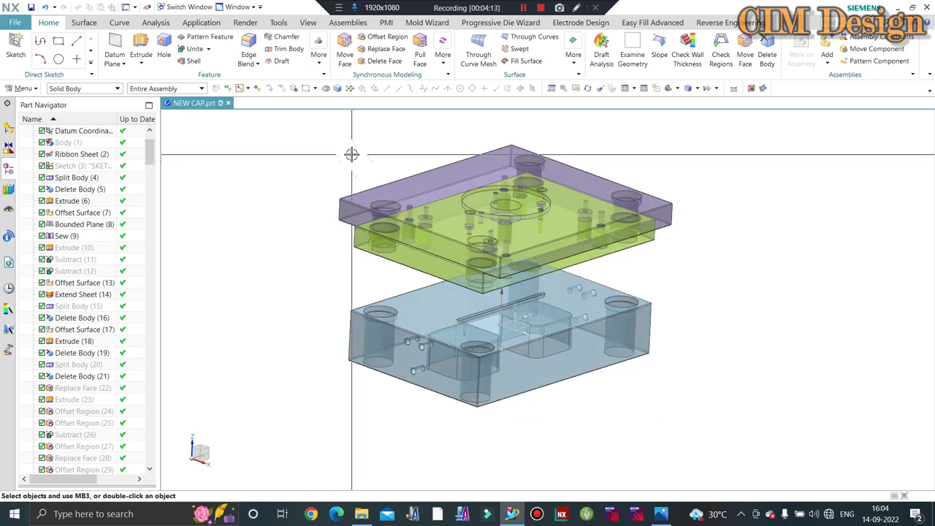
pyautogui.moveTo(342, 146); pyautogui.dragTo(341, 148, button='middle')
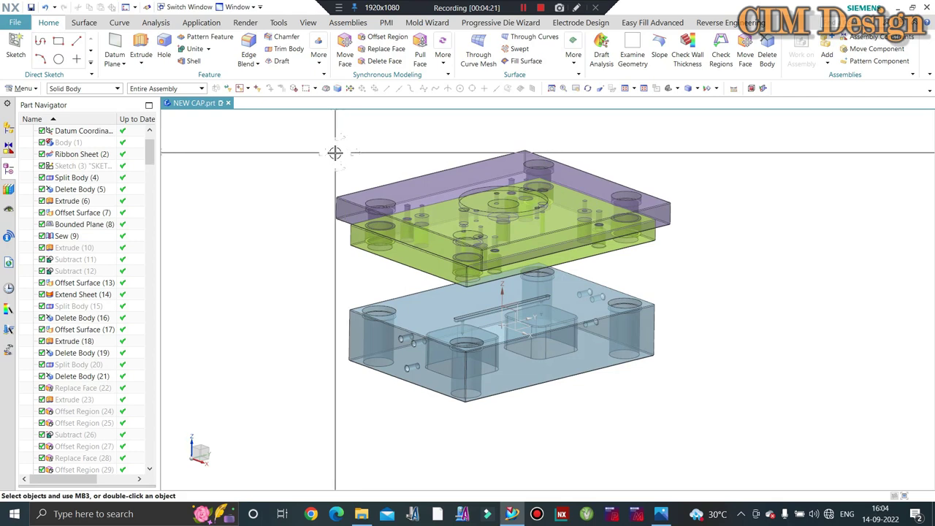
pyautogui.moveTo(345, 151); pyautogui.dragTo(336, 148, button='middle')
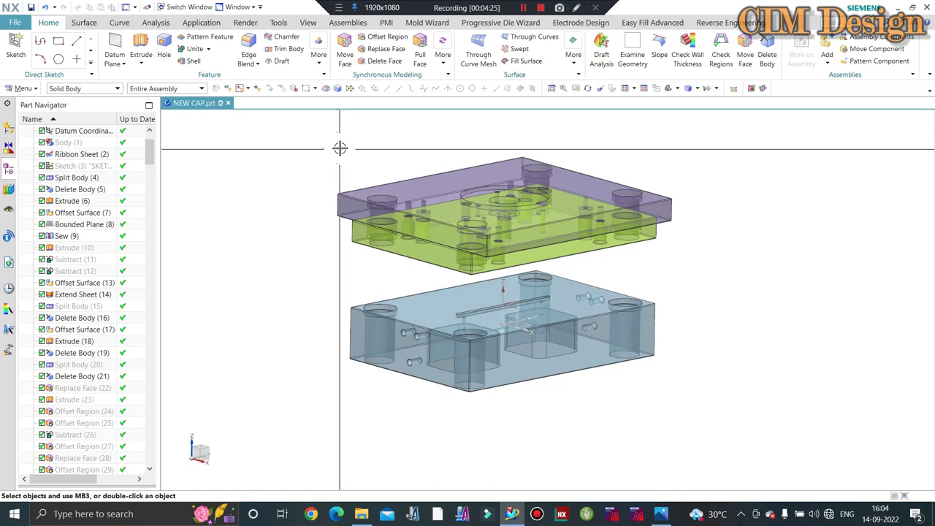
pyautogui.moveTo(349, 167); pyautogui.dragTo(351, 165, button='middle')
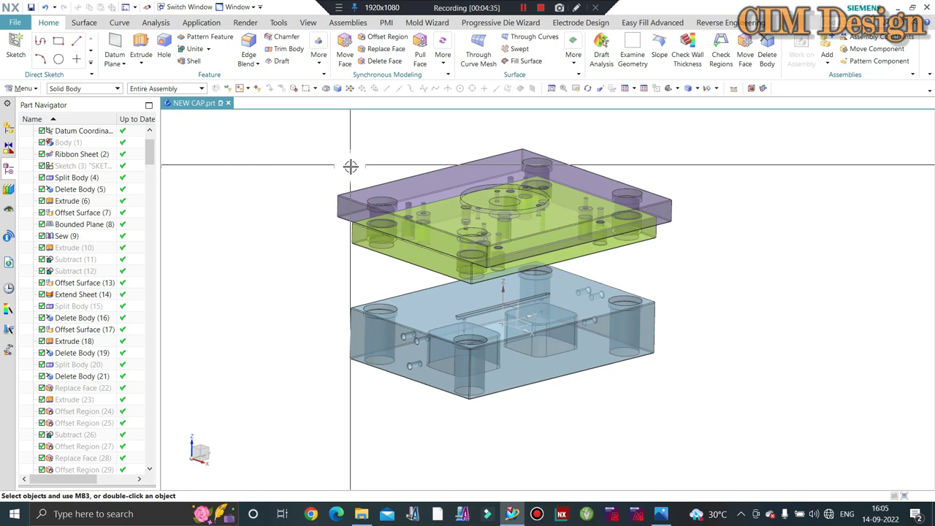
pyautogui.moveTo(355, 173)
pyautogui.mouseDown(button='middle')
pyautogui.moveTo(360, 162)
pyautogui.moveTo(358, 170)
pyautogui.mouseUp(button='middle')
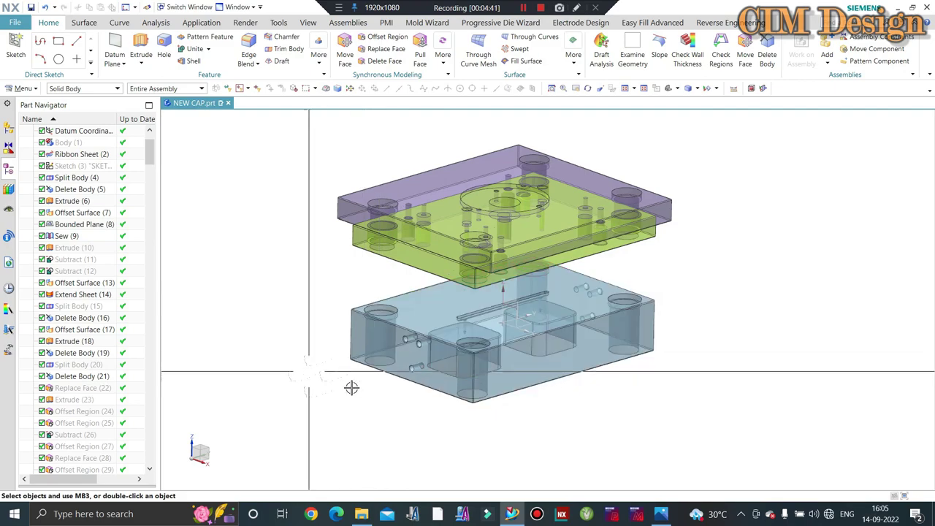
pyautogui.moveTo(351, 387); pyautogui.dragTo(379, 365, button='middle')
pyautogui.scroll(3, 411, 341)
pyautogui.scroll(2, 470, 382)
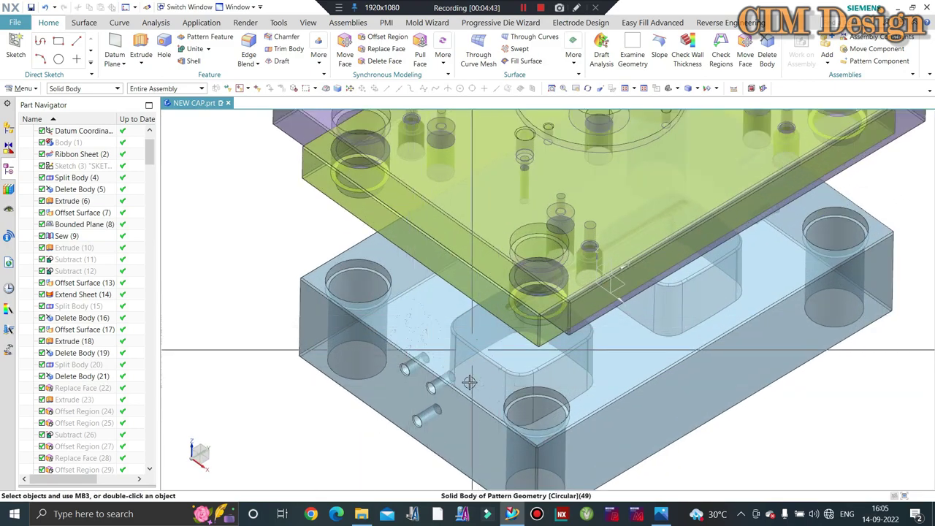
pyautogui.scroll(-5, 321, 333)
pyautogui.moveTo(322, 334)
pyautogui.mouseDown(button='middle')
pyautogui.moveTo(319, 314)
pyautogui.moveTo(399, 210)
pyautogui.mouseUp(button='middle')
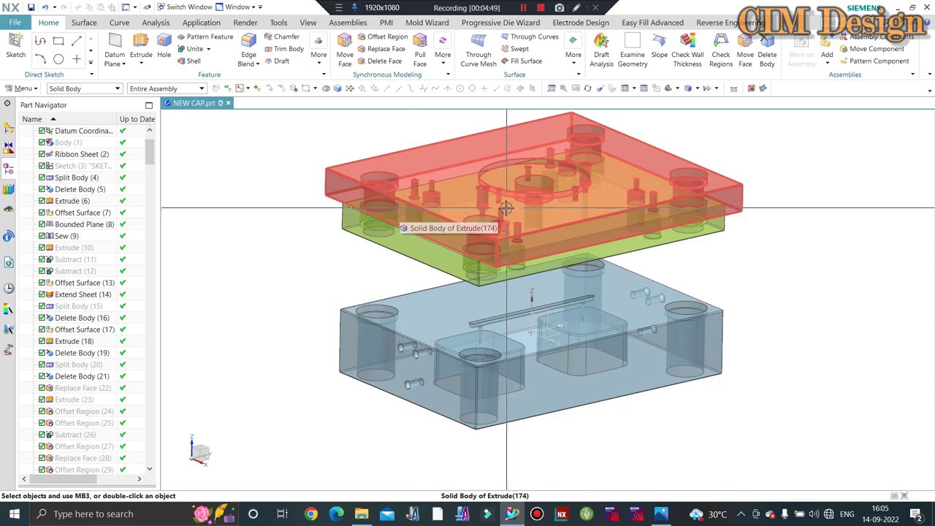
pyautogui.scroll(2, 428, 311)
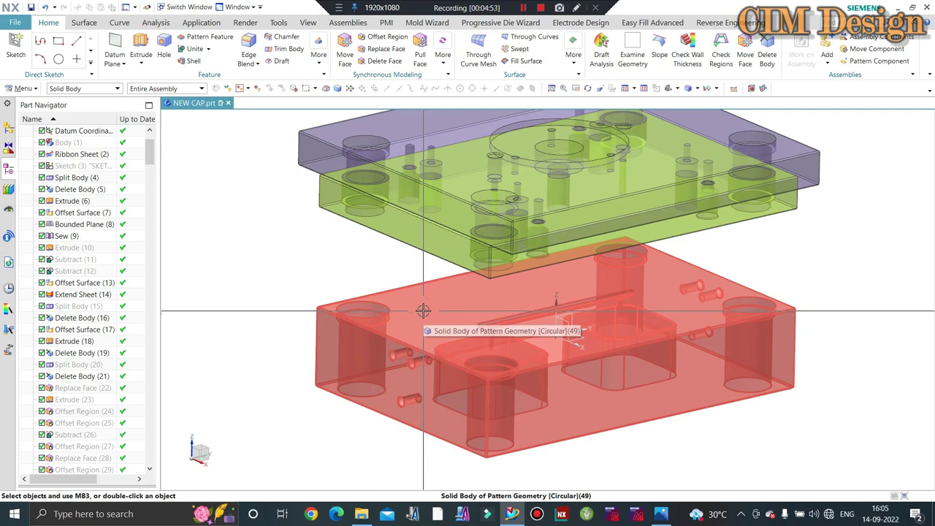
pyautogui.scroll(-2, 355, 277)
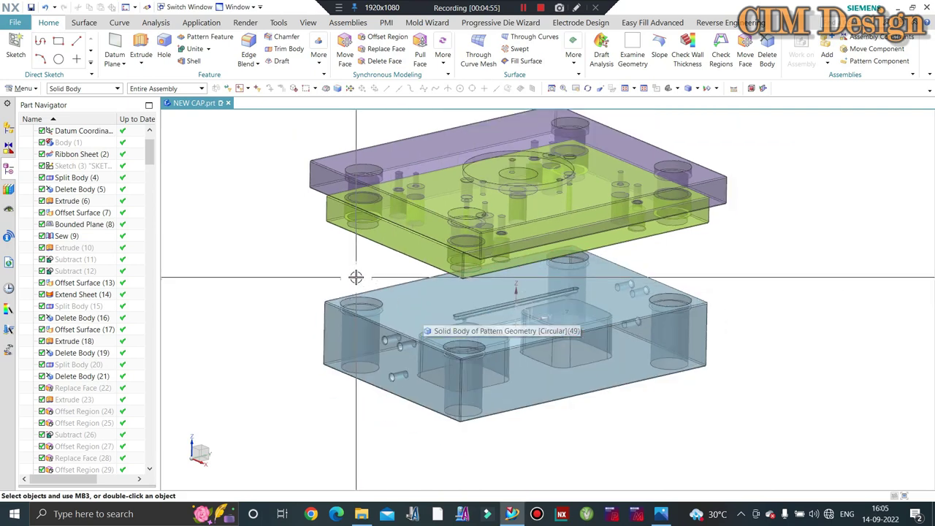
pyautogui.scroll(-1, 443, 329)
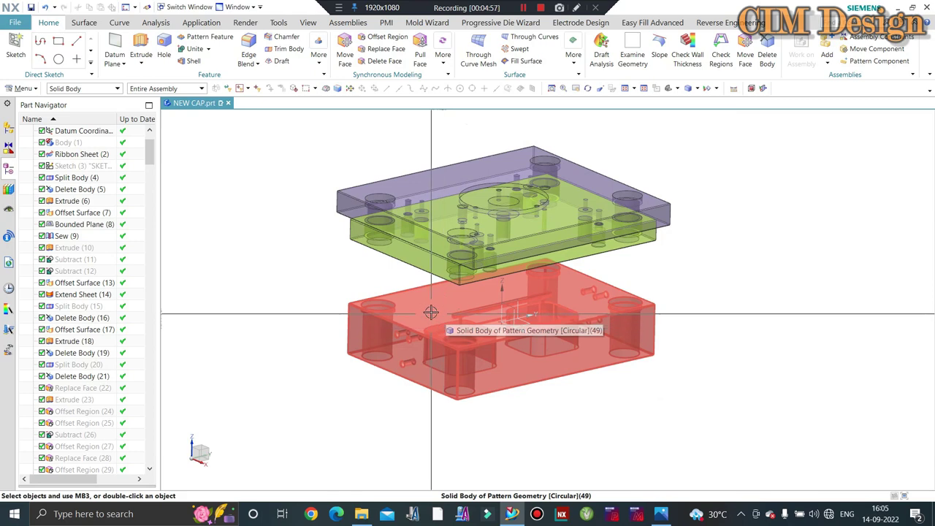
pyautogui.moveTo(442, 329); pyautogui.dragTo(433, 319, button='middle')
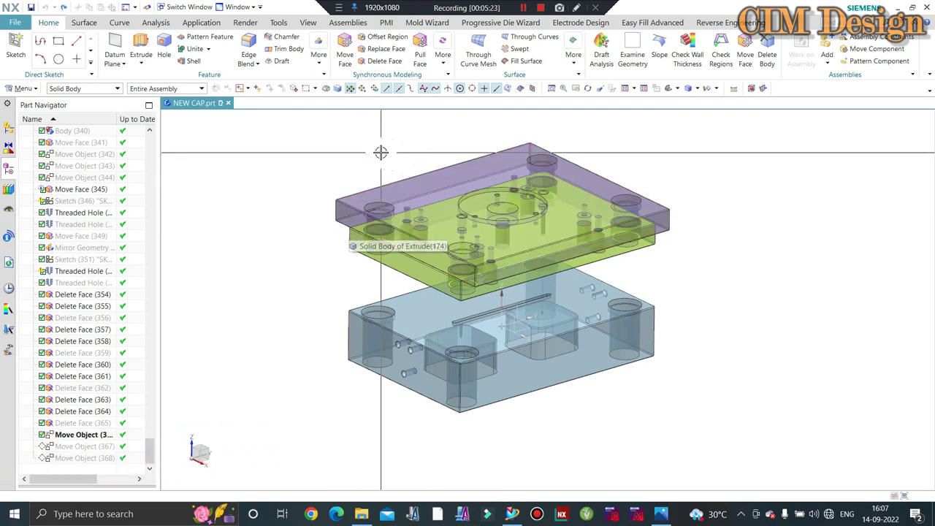
pyautogui.scroll(2, 380, 151)
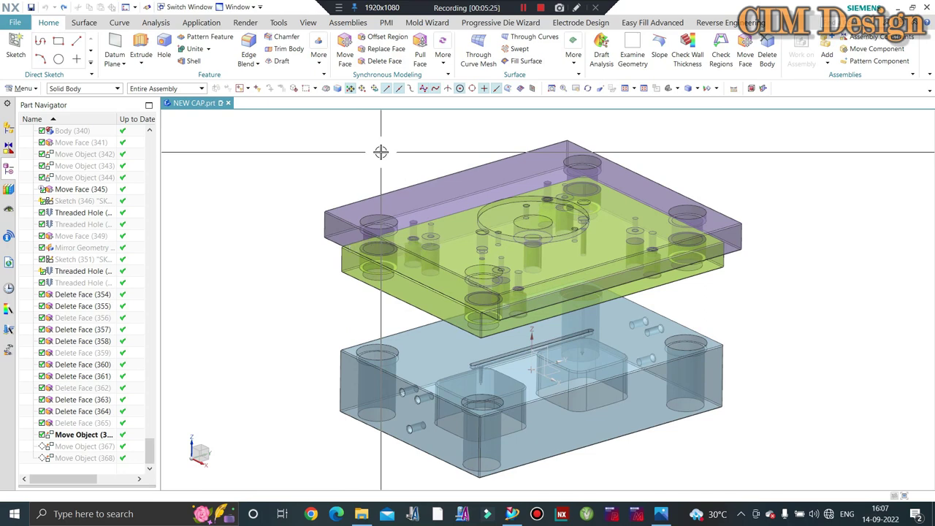
pyautogui.scroll(-2, 381, 152)
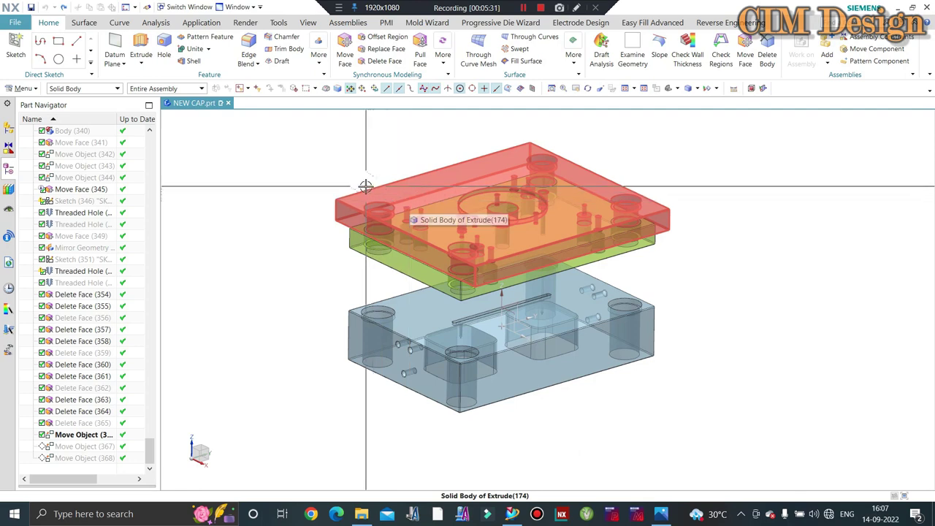
pyautogui.scroll(2, 329, 329)
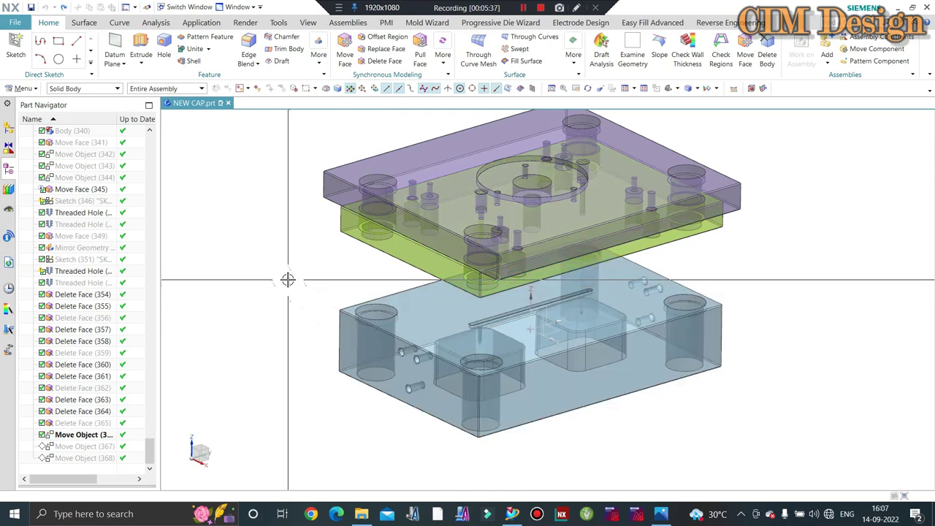
pyautogui.scroll(-1, 340, 275)
pyautogui.scroll(1, 386, 278)
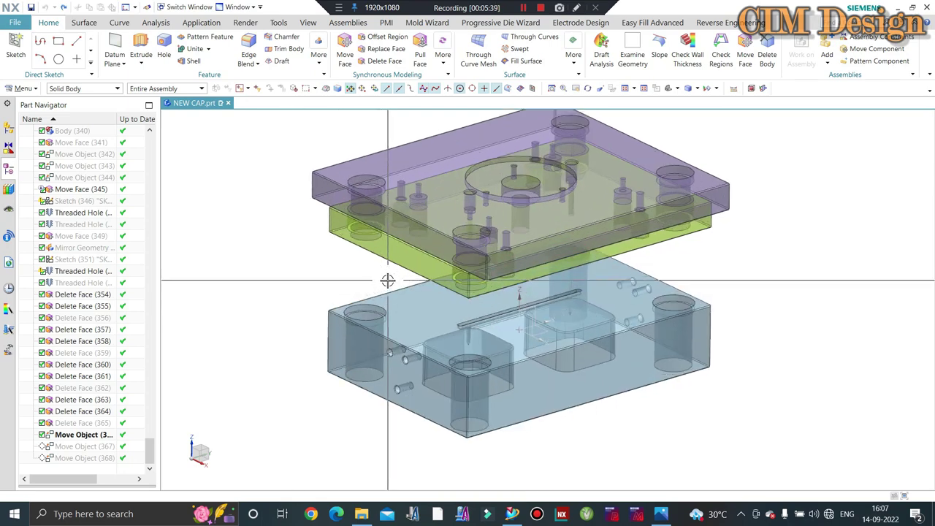
pyautogui.scroll(-1, 387, 281)
pyautogui.scroll(1, 305, 270)
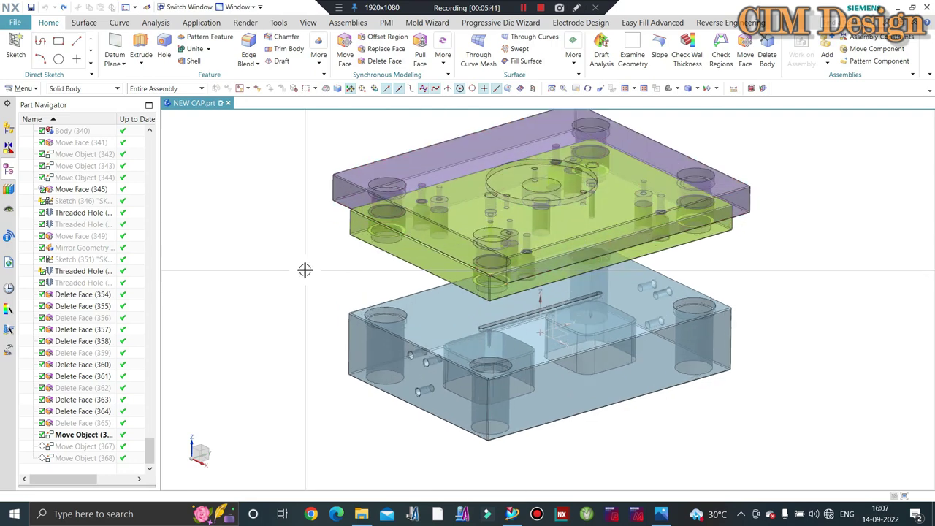
pyautogui.scroll(-1, 304, 249)
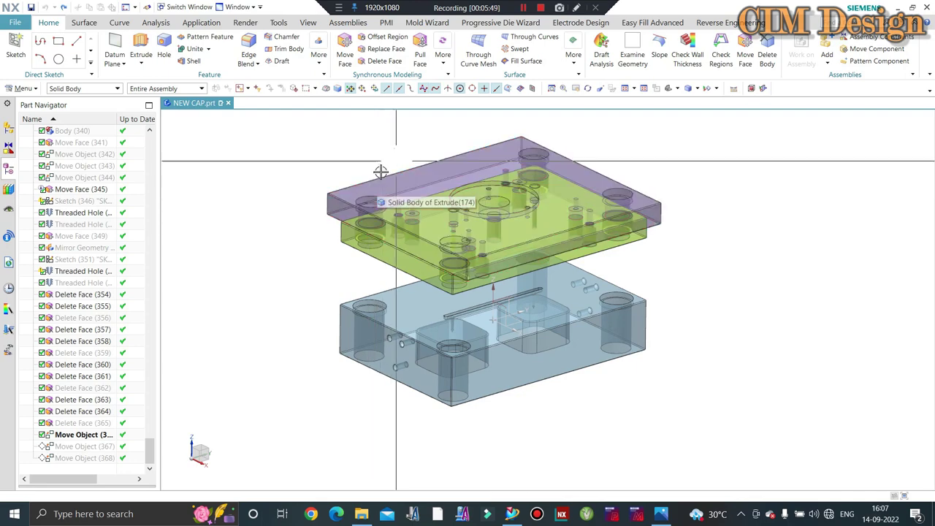
pyautogui.scroll(1, 323, 184)
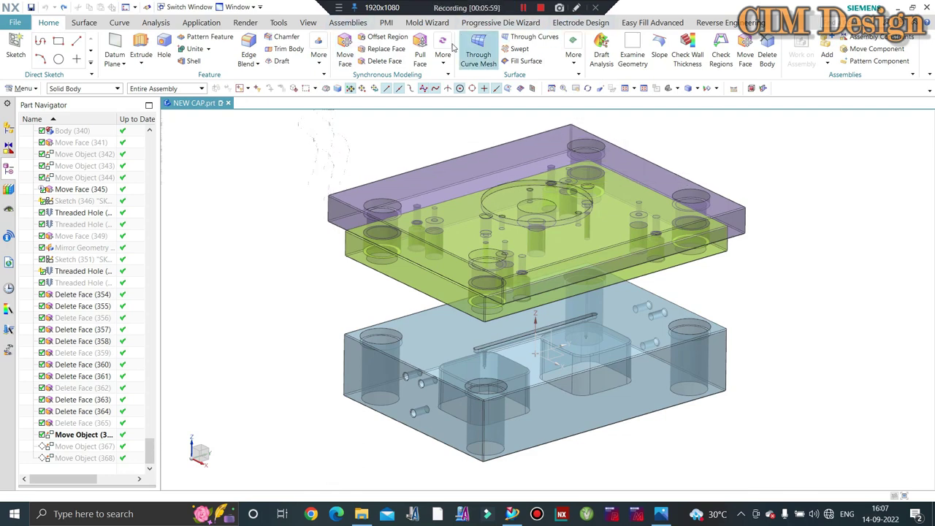
# Visit the Mold Wizard tab, return to Home, and minimize the MISUMI Mold-EX Press catalogue
pyautogui.click(424, 28)
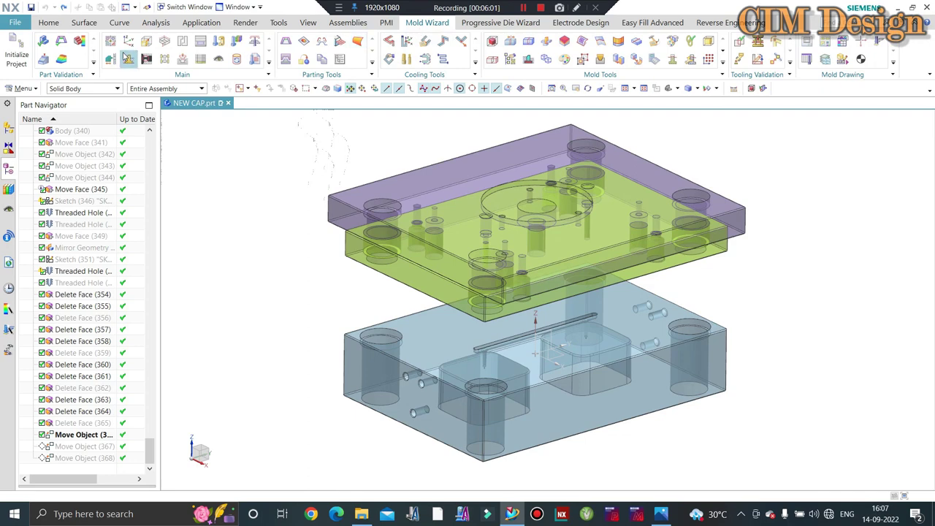
pyautogui.click(47, 22)
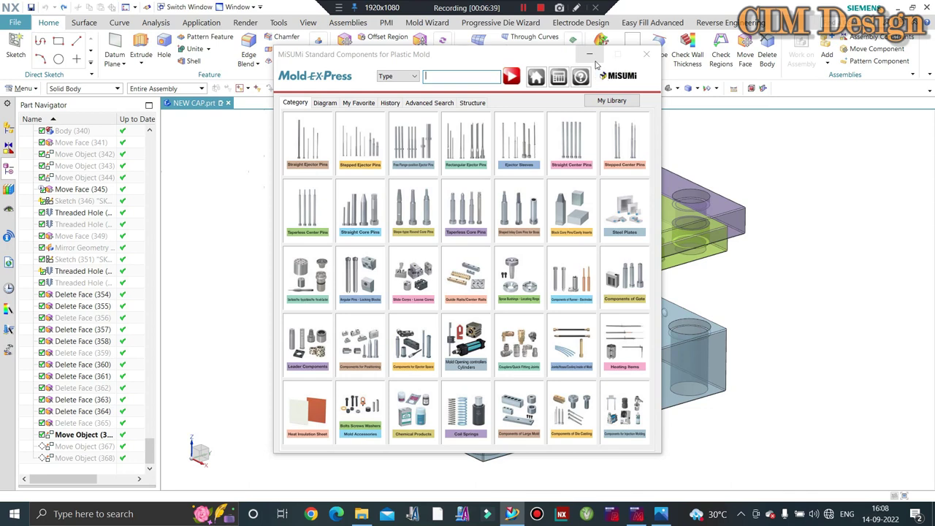
pyautogui.click(590, 54)
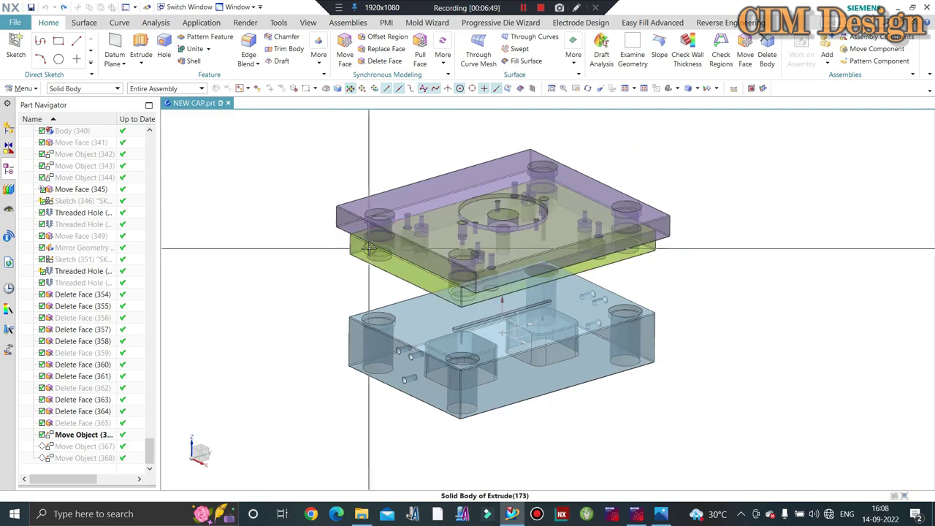
pyautogui.moveTo(350, 256)
pyautogui.mouseDown(button='middle')
pyautogui.moveTo(391, 254)
pyautogui.moveTo(397, 265)
pyautogui.mouseUp(button='middle')
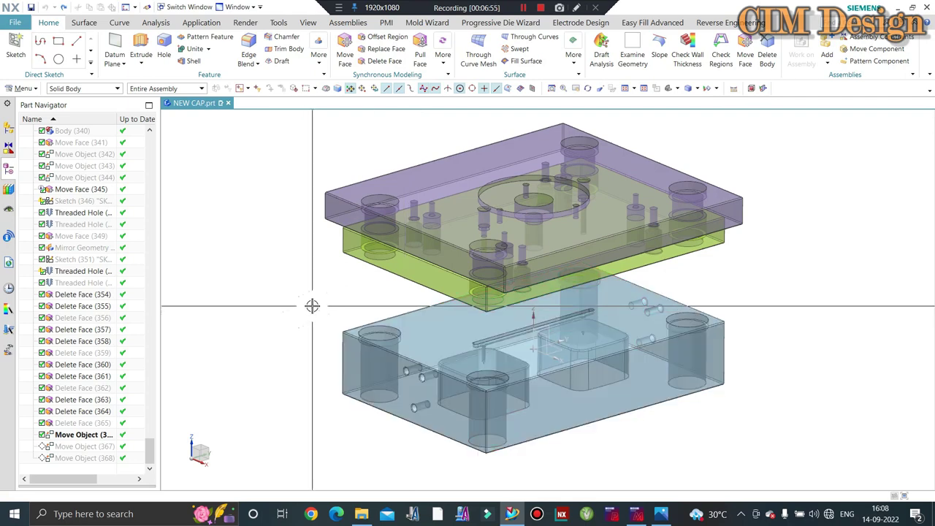
pyautogui.moveTo(361, 243); pyautogui.dragTo(369, 255, button='middle')
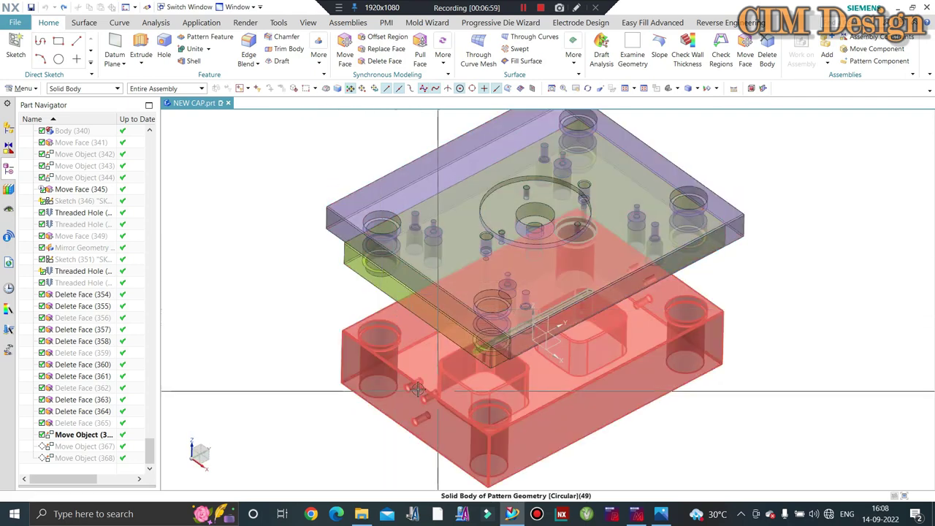
pyautogui.moveTo(417, 389)
pyautogui.mouseDown(button='middle')
pyautogui.moveTo(414, 294)
pyautogui.moveTo(400, 275)
pyautogui.mouseUp(button='middle')
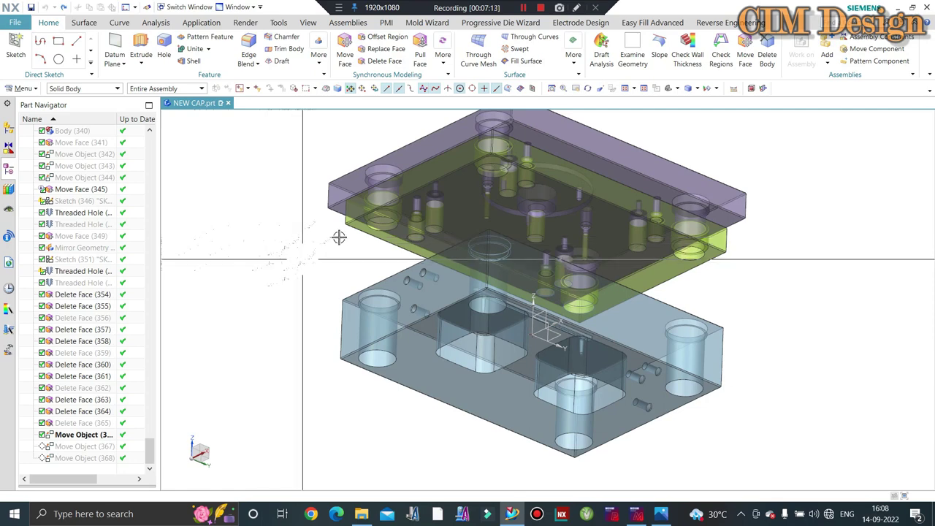
pyautogui.moveTo(338, 236); pyautogui.dragTo(346, 267, button='middle')
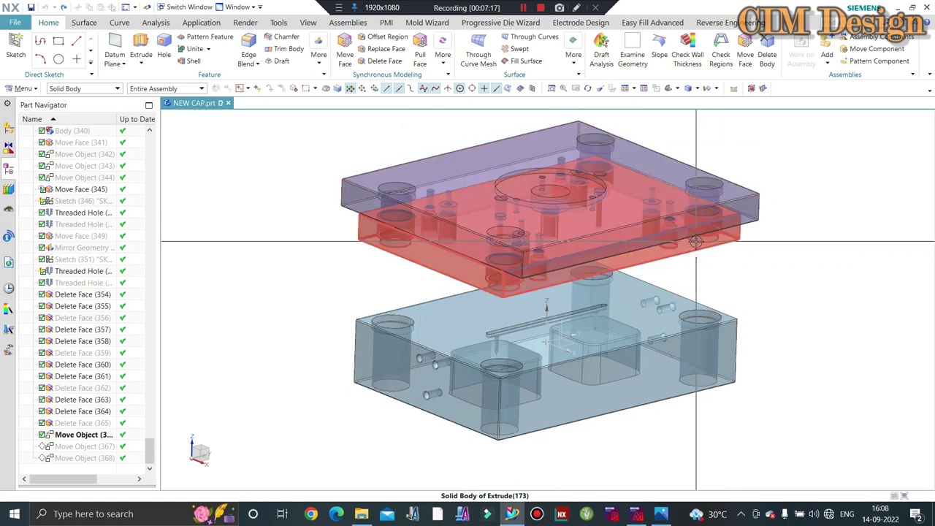
# Start a sketch on the middle plate's top face and place a point on it
pyautogui.click(15, 47)
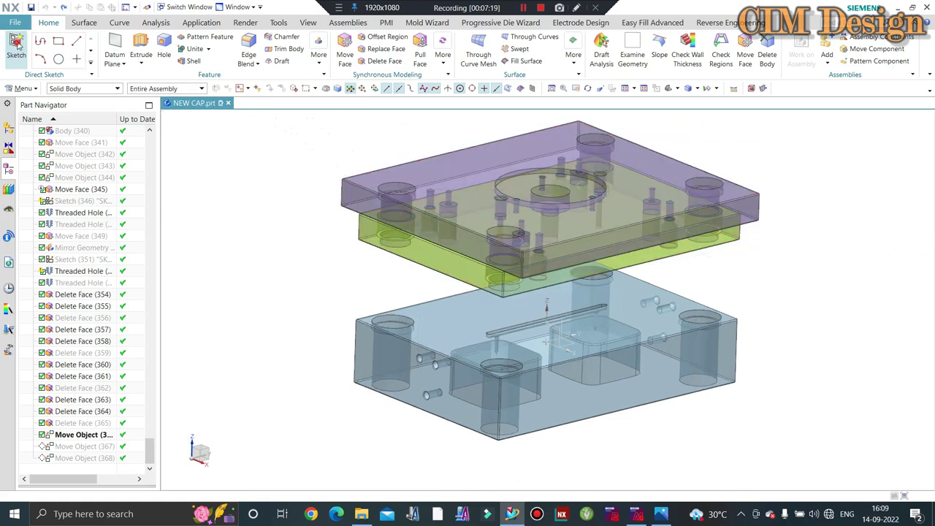
pyautogui.moveTo(302, 231); pyautogui.dragTo(455, 176, button='middle')
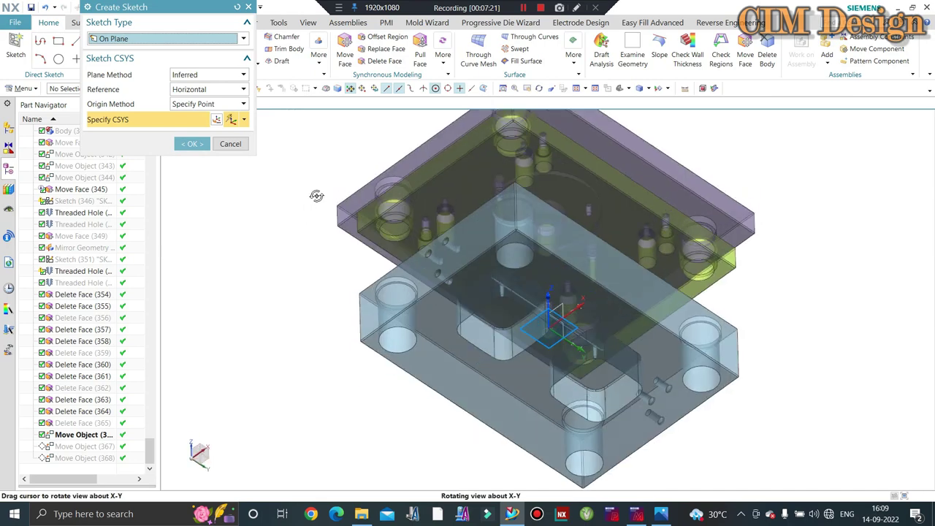
pyautogui.click(455, 176)
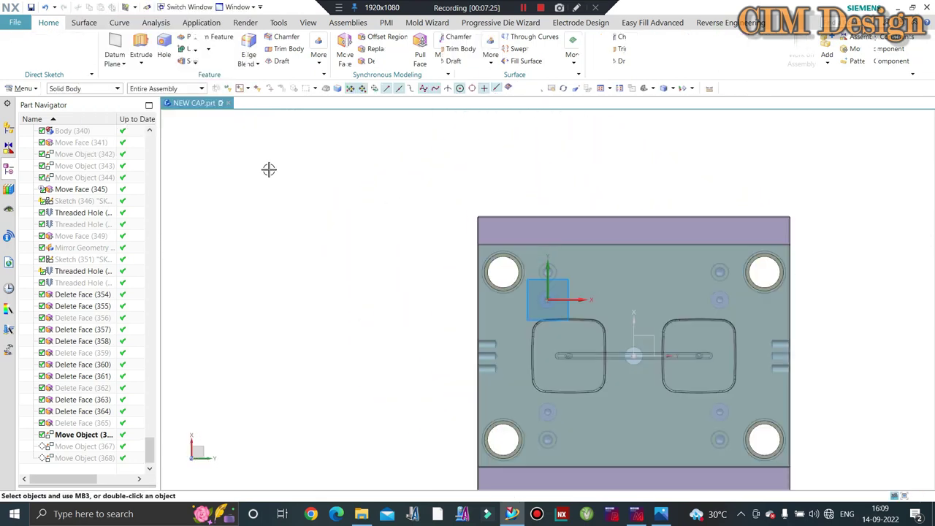
pyautogui.click(164, 41)
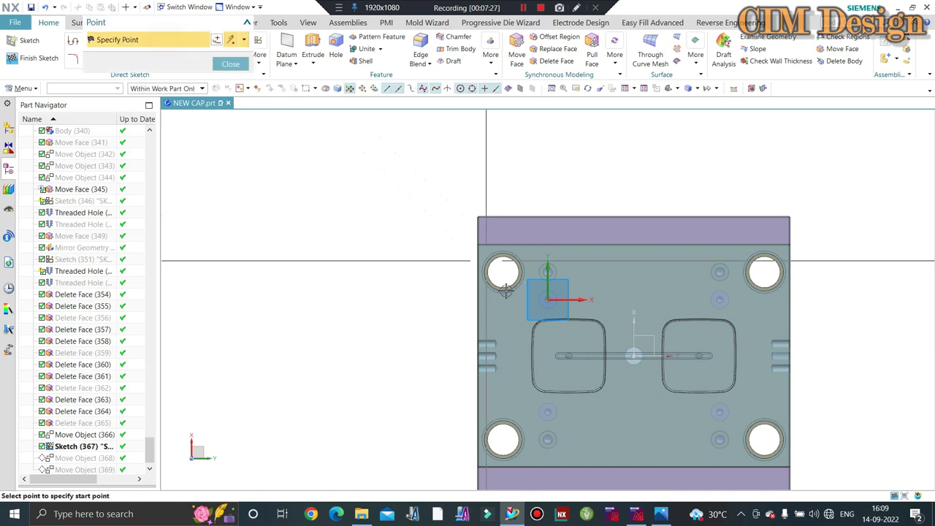
pyautogui.scroll(3, 526, 323)
pyautogui.scroll(2, 525, 323)
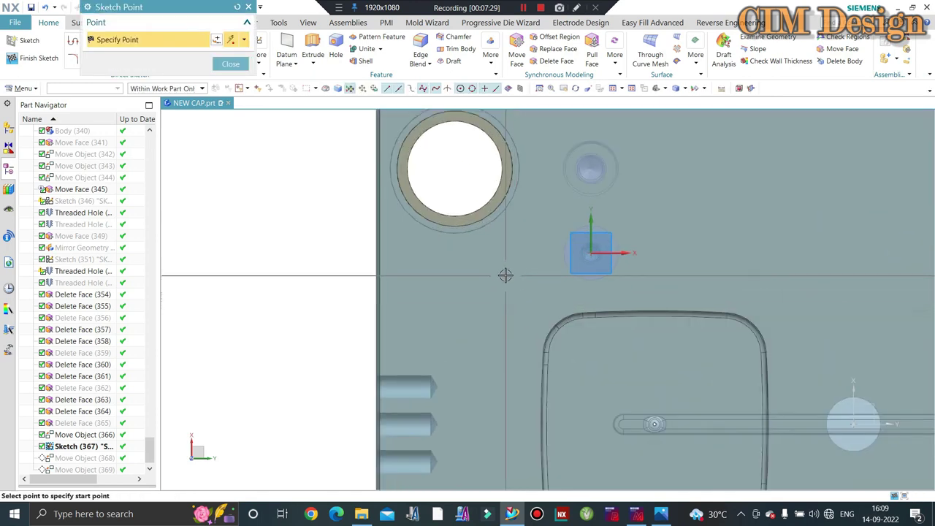
pyautogui.click(507, 272)
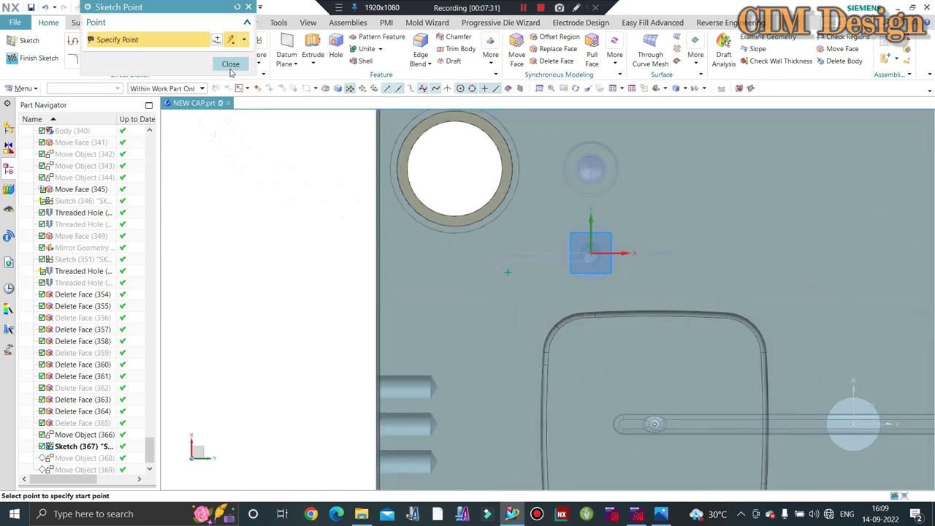
pyautogui.click(230, 63)
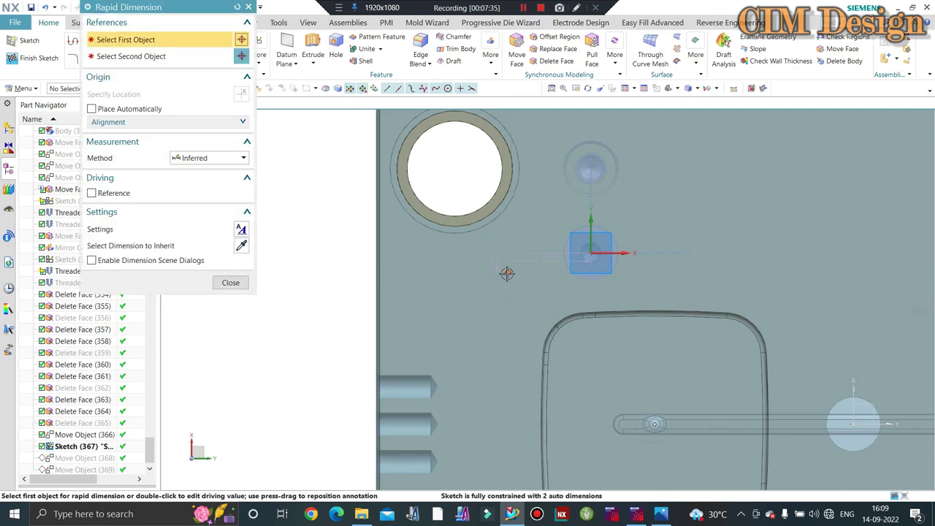
# Dimension the point 35 mm from the plate's side edge and 55 mm from its top edge
pyautogui.click(506, 272)
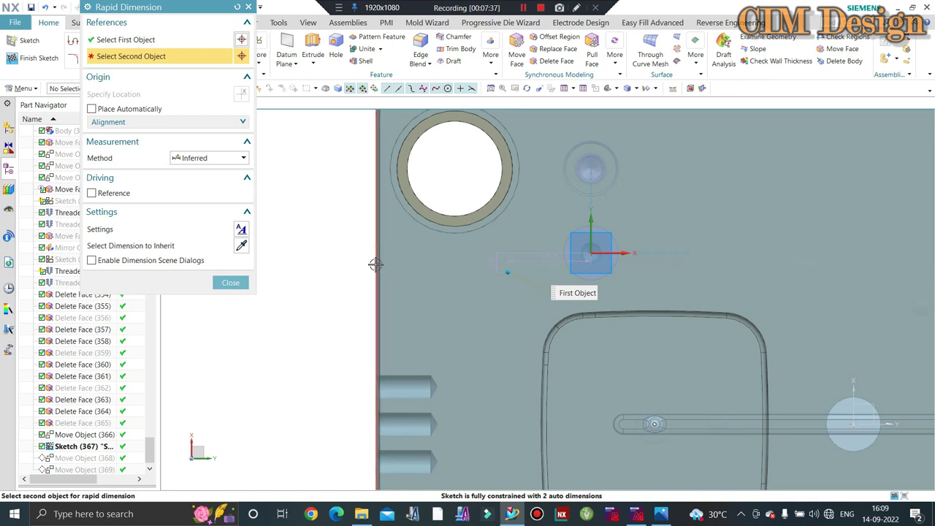
pyautogui.click(467, 249)
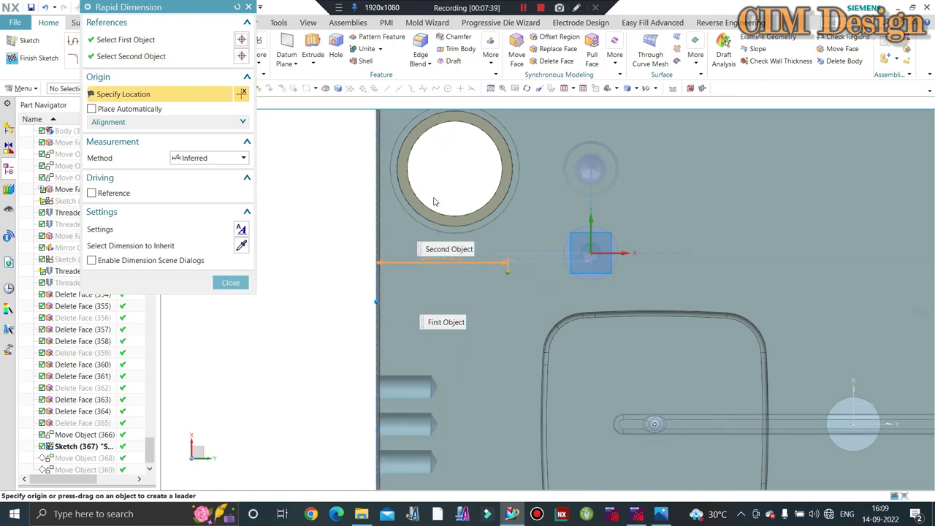
pyautogui.click(439, 172)
pyautogui.write('3')
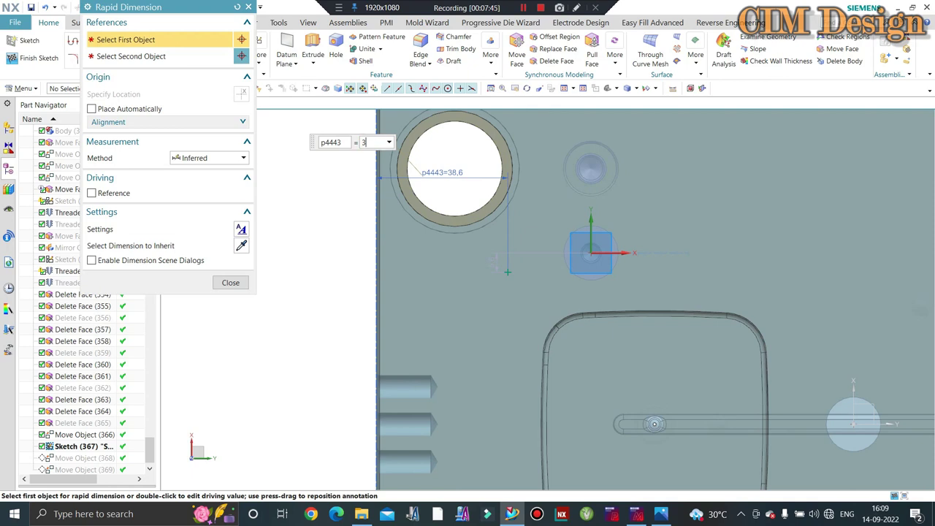
pyautogui.write('5')
pyautogui.press('Return')
pyautogui.scroll(-2, 463, 268)
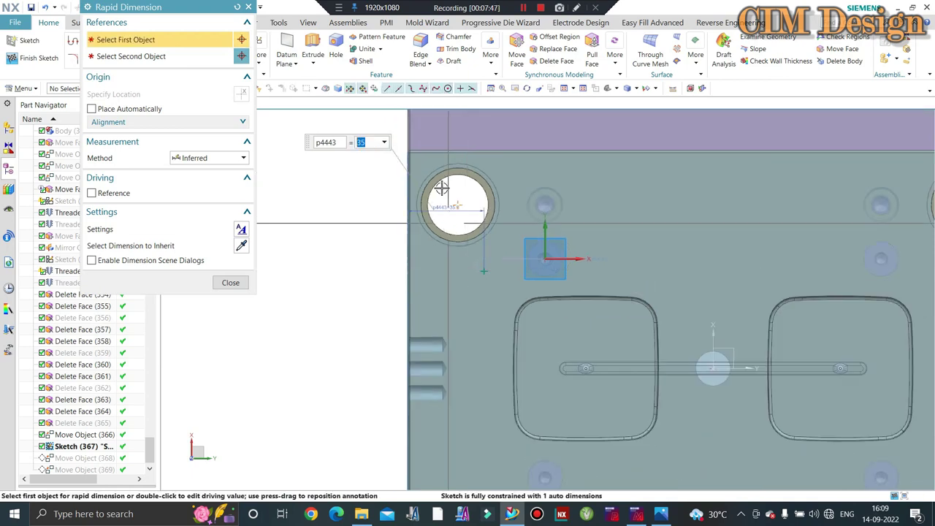
pyautogui.click(498, 149)
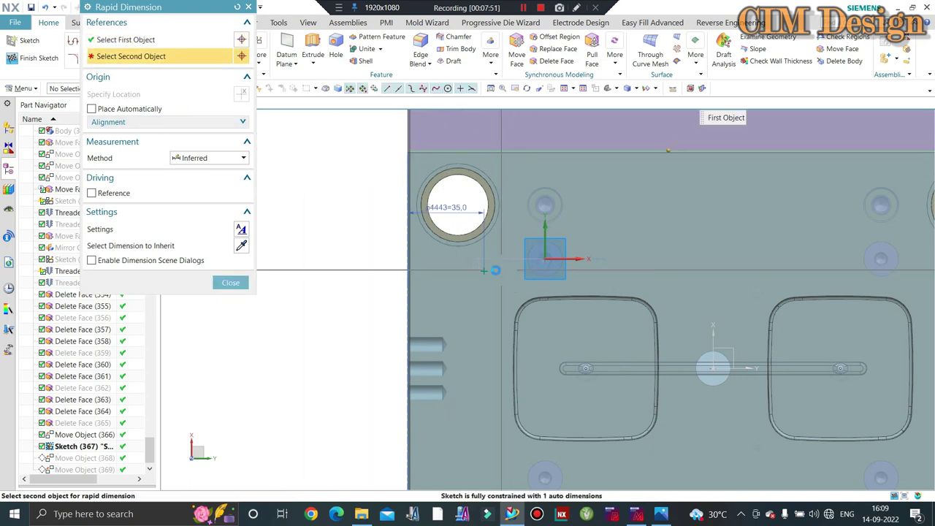
pyautogui.click(471, 275)
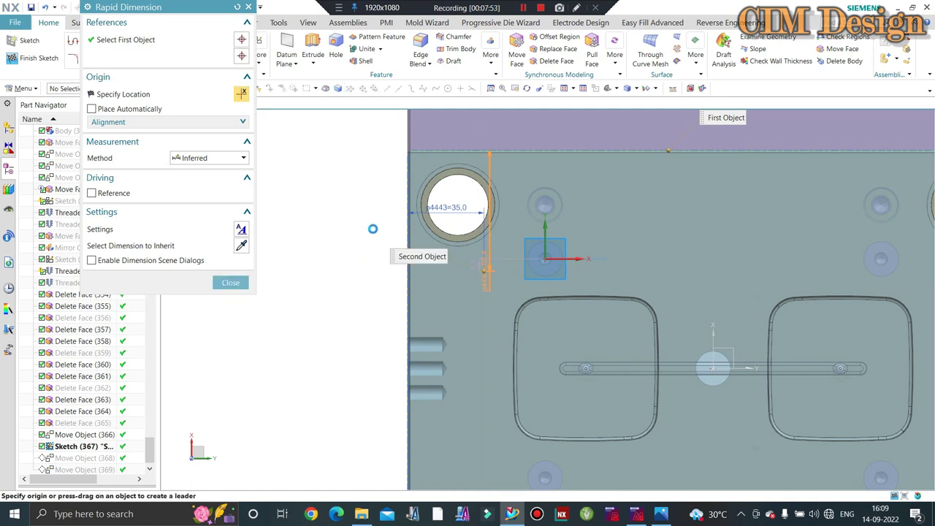
pyautogui.middleClick(566, 266)
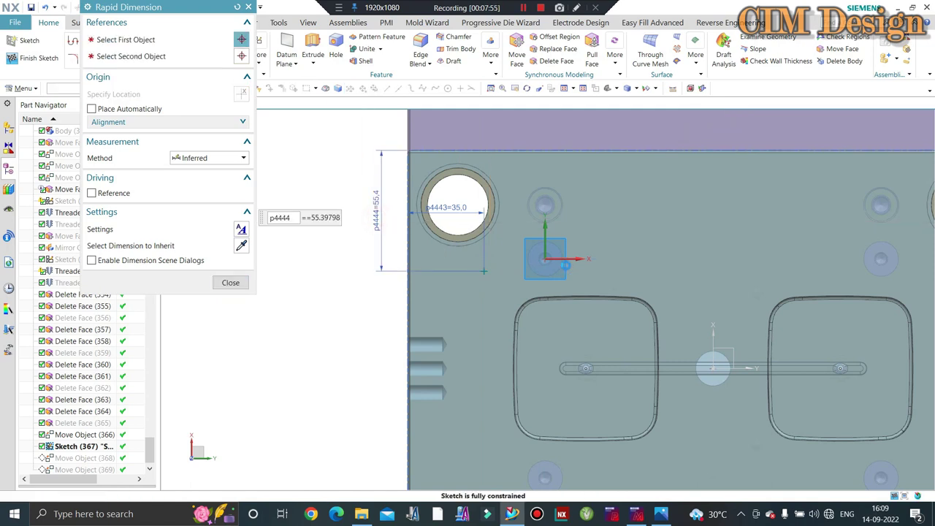
# Draw a circle centred on the dimensioned sketch point
pyautogui.click(230, 282)
pyautogui.press('o')
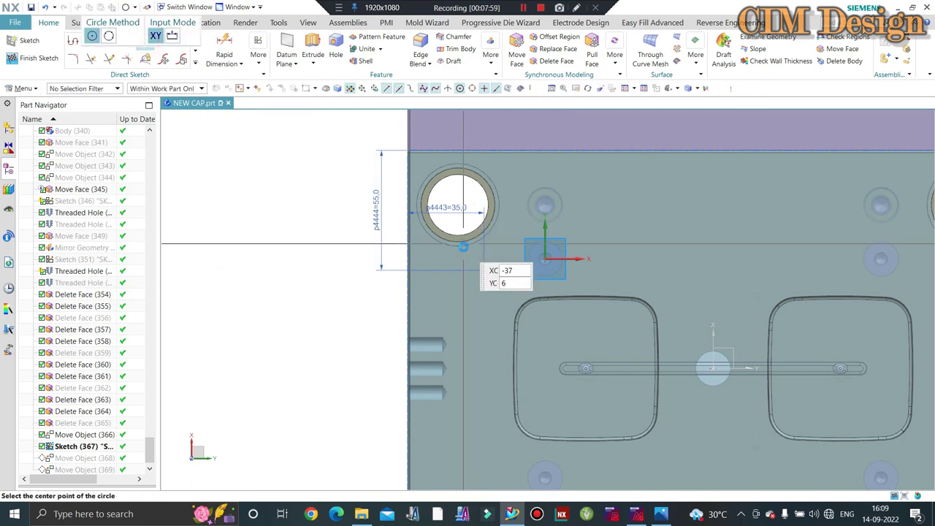
pyautogui.click(484, 270)
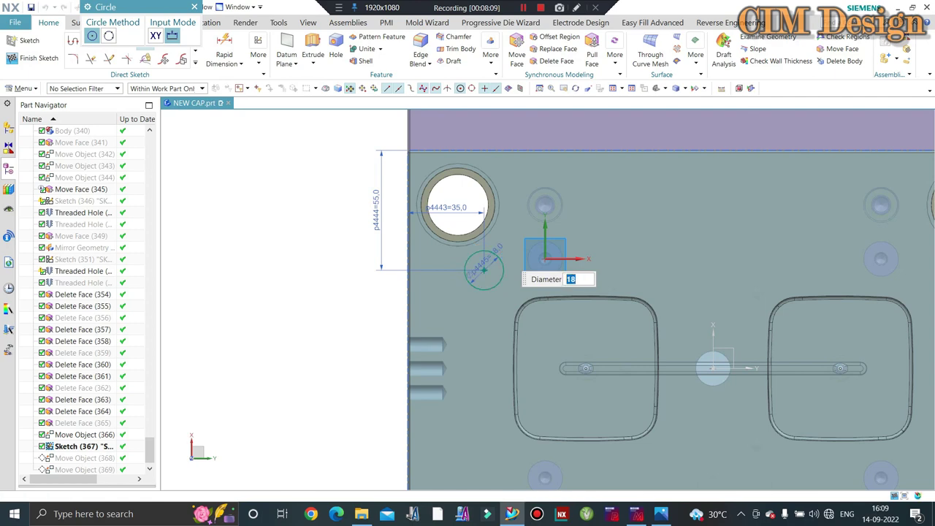
pyautogui.press('Escape')
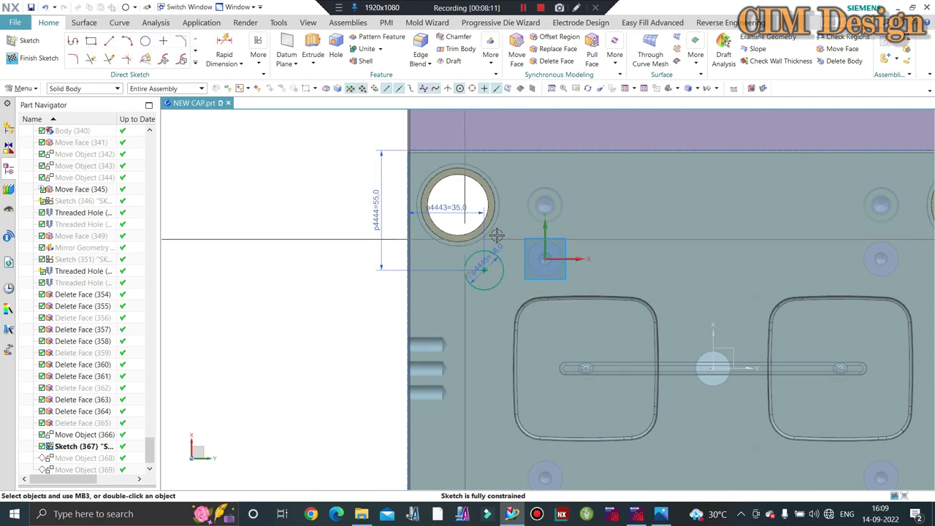
# Set the circle diameter to 19 mm and finish the sketch
pyautogui.scroll(2, 500, 244)
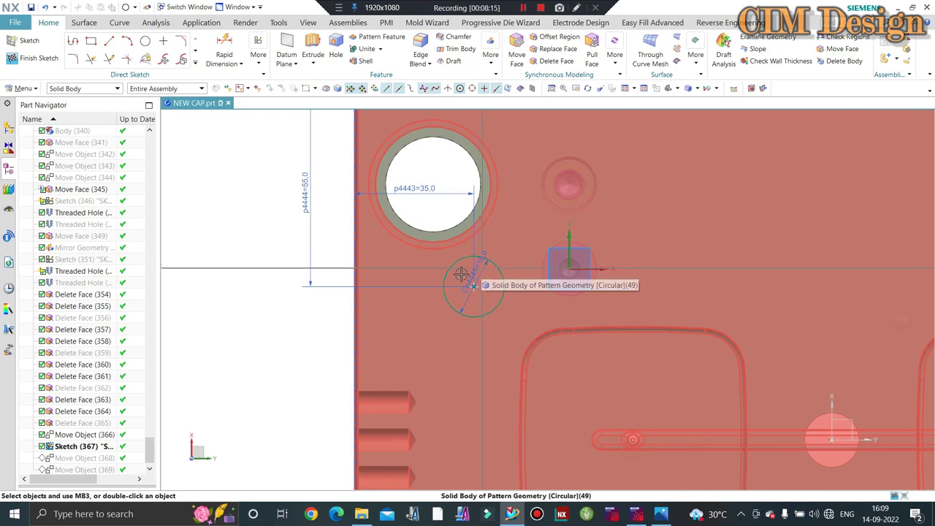
pyautogui.click(85, 92)
pyautogui.click(84, 92)
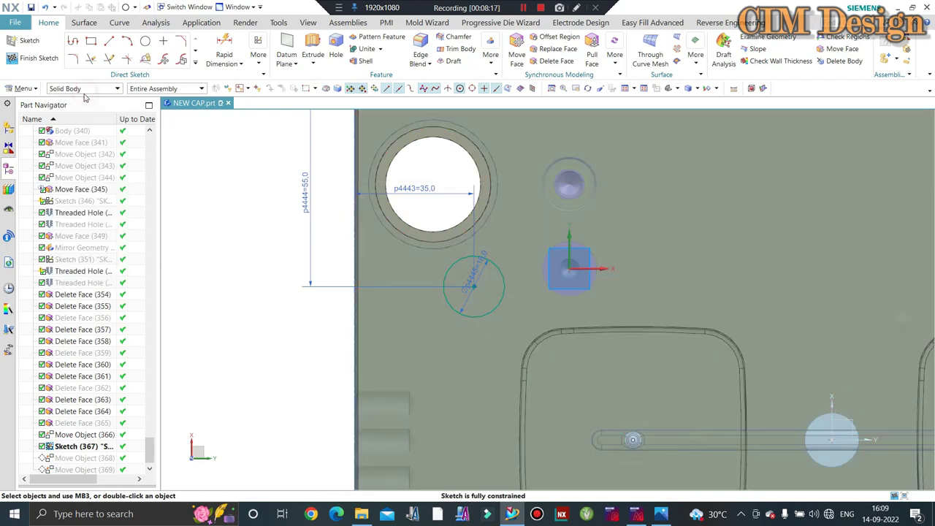
pyautogui.click(84, 93)
pyautogui.scroll(5, 105, 112)
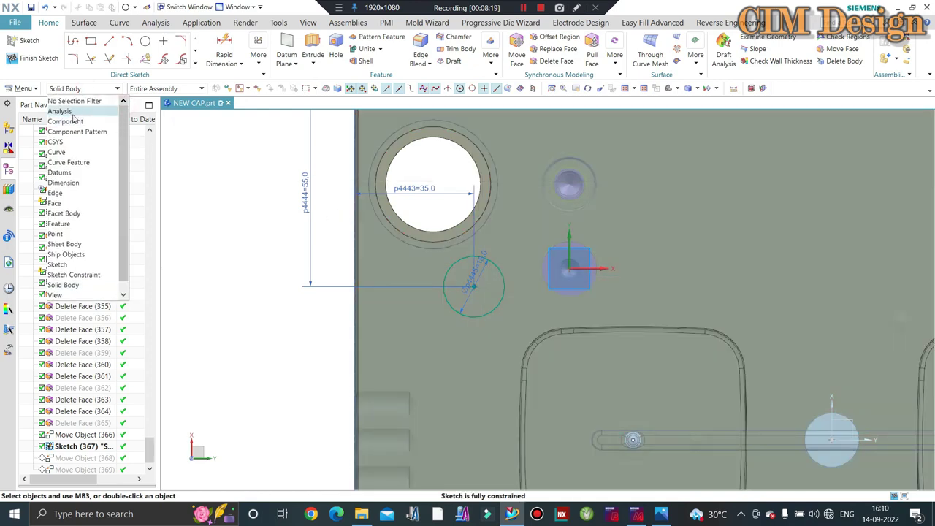
pyautogui.click(81, 101)
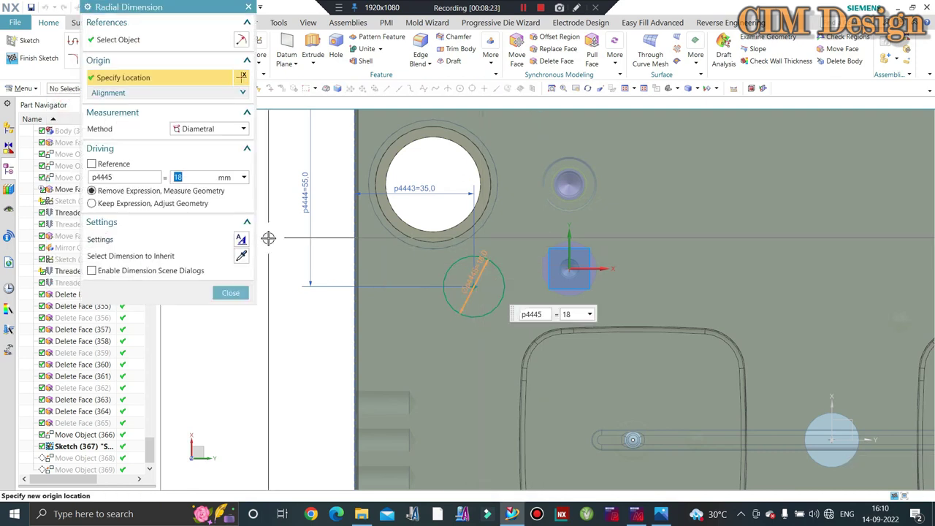
pyautogui.write('19')
pyautogui.press('Return')
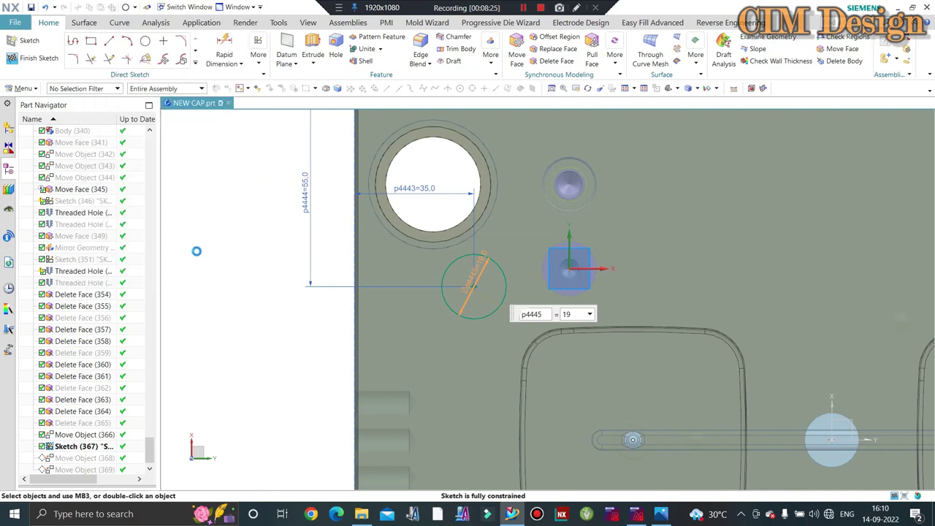
pyautogui.click(19, 62)
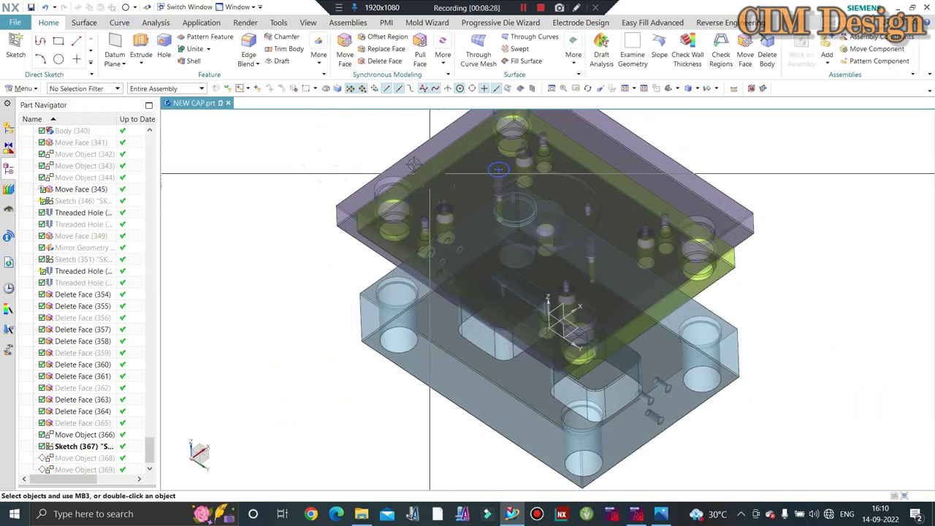
# In Sketch (367), change the circle's 55 mm distance from the plate's top edge to 58 mm
pyautogui.moveTo(413, 164); pyautogui.dragTo(390, 149, button='middle')
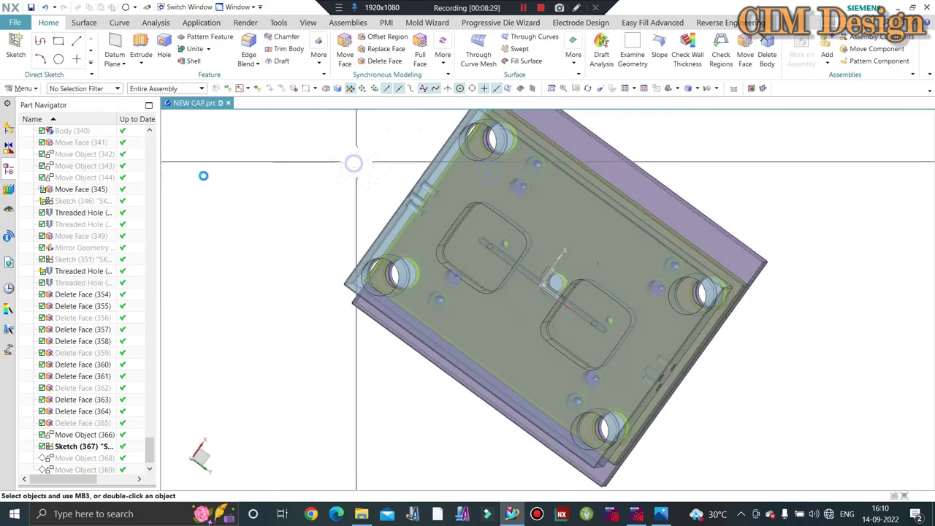
pyautogui.press('F8')
pyautogui.scroll(2, 438, 228)
pyautogui.scroll(2, 358, 250)
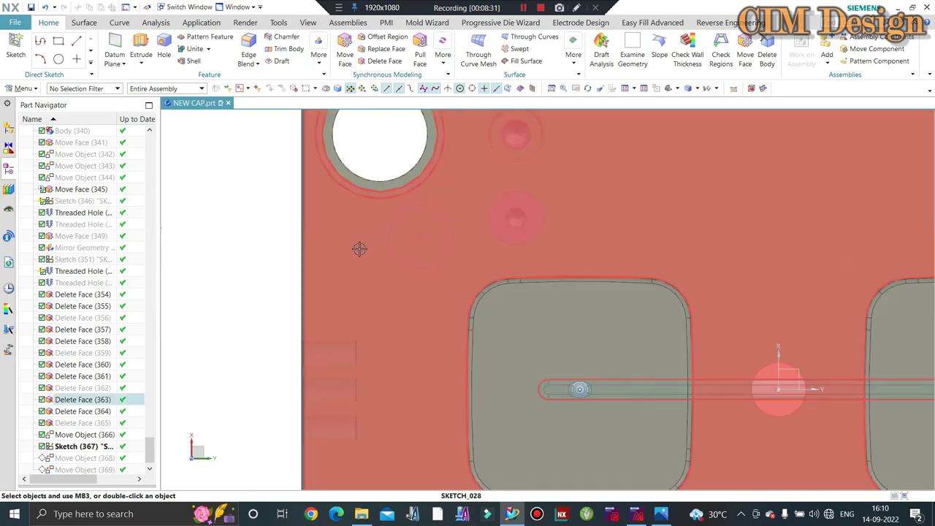
pyautogui.scroll(-1, 73, 441)
pyautogui.doubleClick(73, 436)
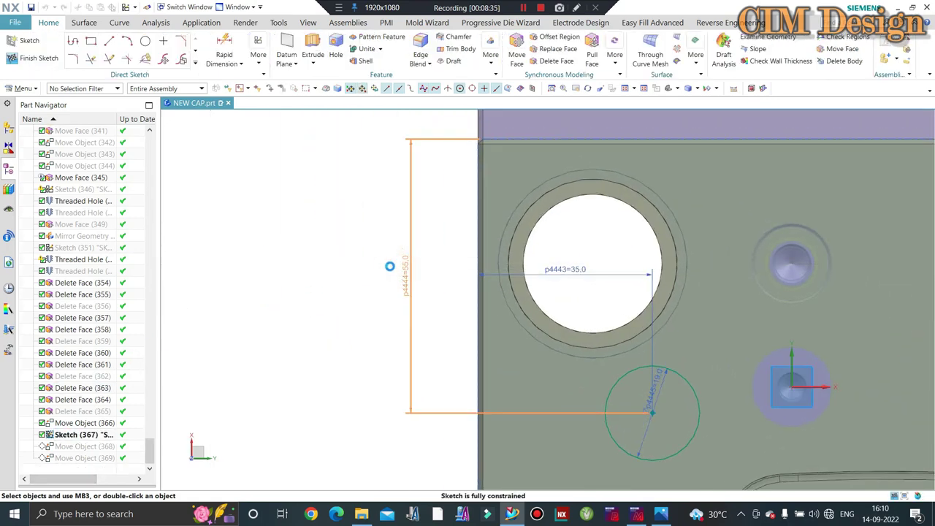
pyautogui.doubleClick(394, 267)
pyautogui.write('58')
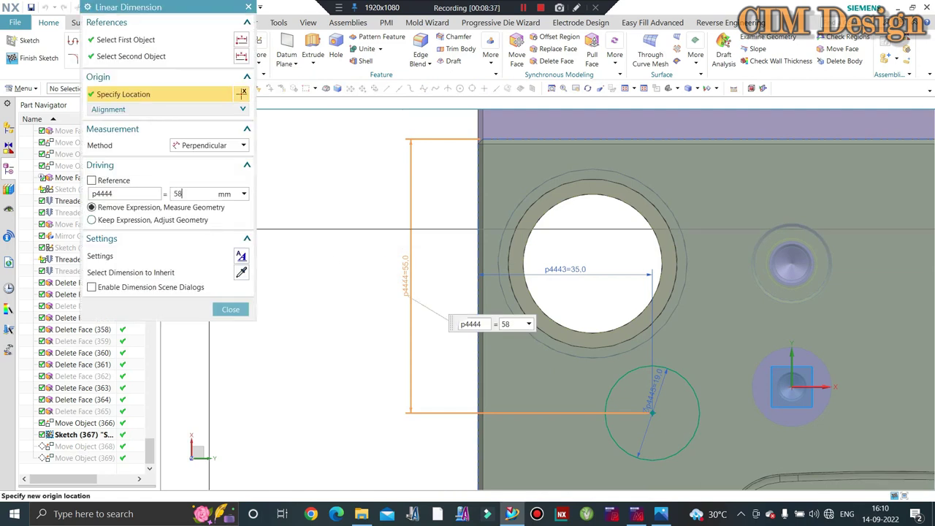
pyautogui.click(206, 220)
pyautogui.scroll(-2, 286, 195)
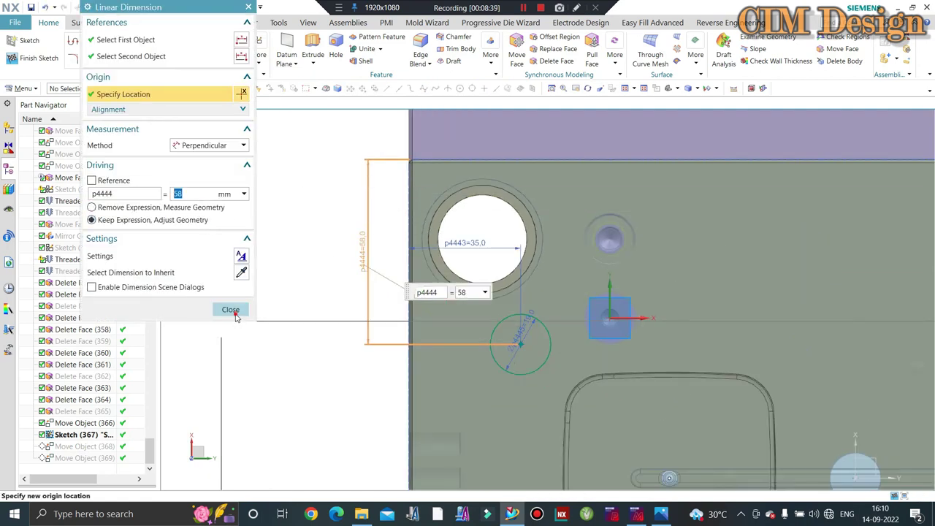
pyautogui.click(231, 310)
pyautogui.click(33, 58)
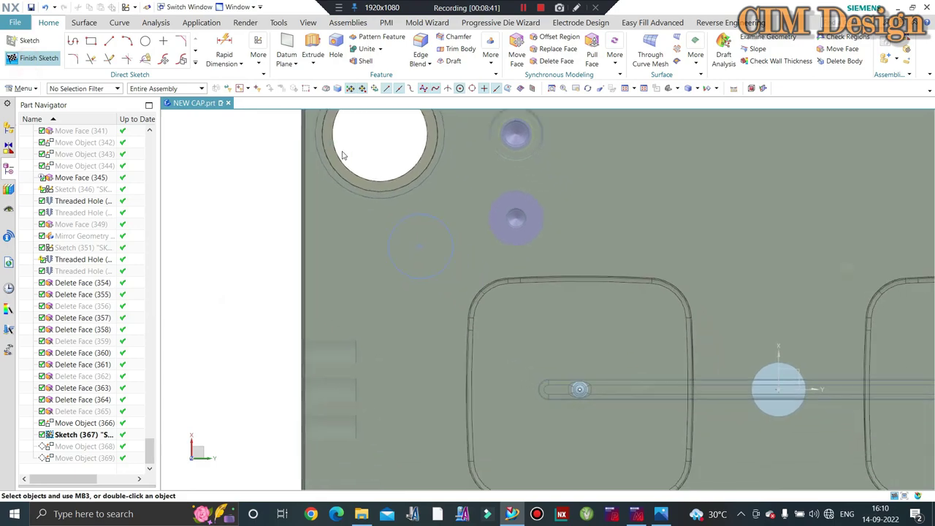
# Orbit to an isometric view of the mold and tilt it slightly
pyautogui.scroll(-5, 412, 189)
pyautogui.moveTo(419, 194)
pyautogui.mouseDown(button='middle')
pyautogui.moveTo(491, 306)
pyautogui.moveTo(479, 278)
pyautogui.moveTo(509, 241)
pyautogui.moveTo(515, 213)
pyautogui.mouseUp(button='middle')
pyautogui.scroll(2, 478, 279)
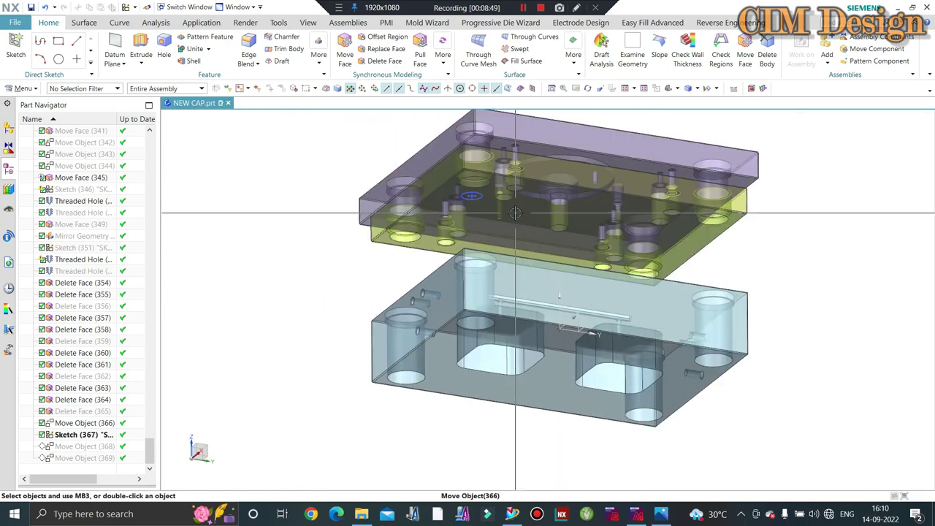
pyautogui.moveTo(328, 173); pyautogui.dragTo(328, 171, button='middle')
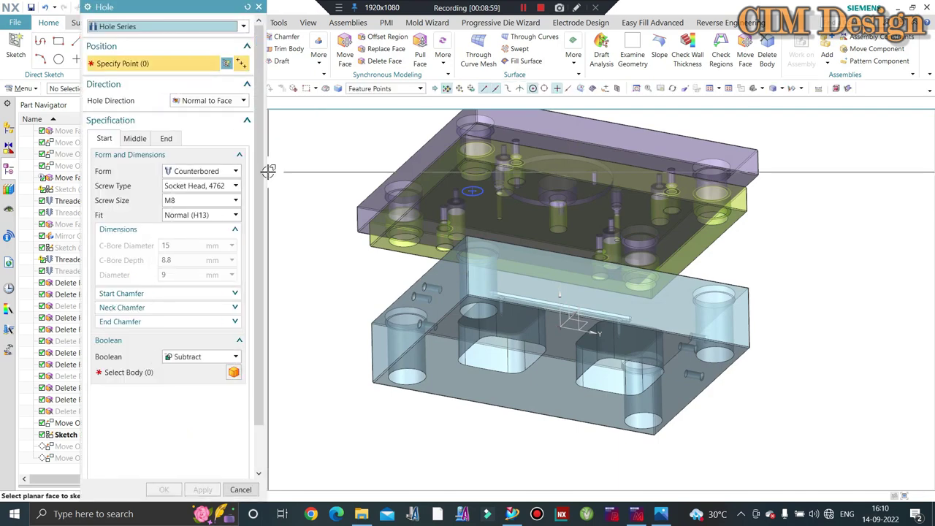
# Switch the hole type to Threaded Hole and zoom in on the plate
pyautogui.click(163, 27)
pyautogui.click(122, 70)
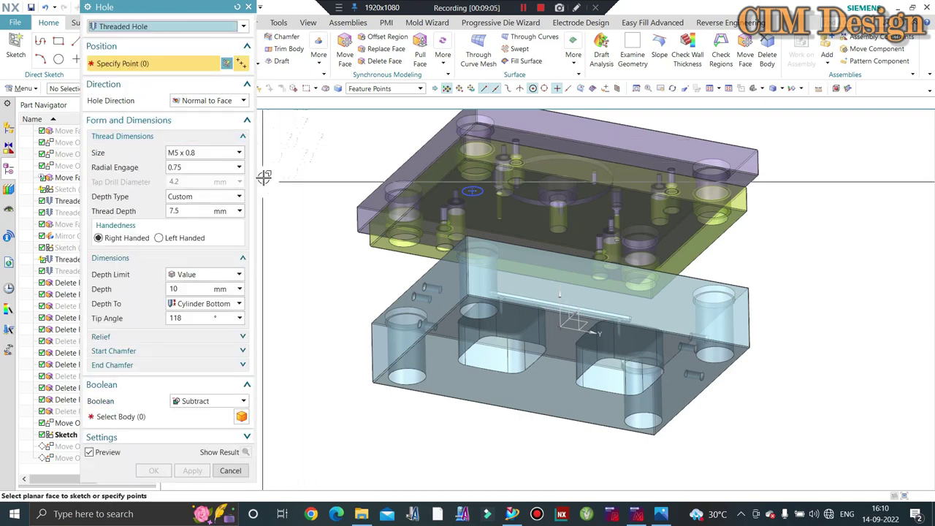
pyautogui.scroll(2, 475, 191)
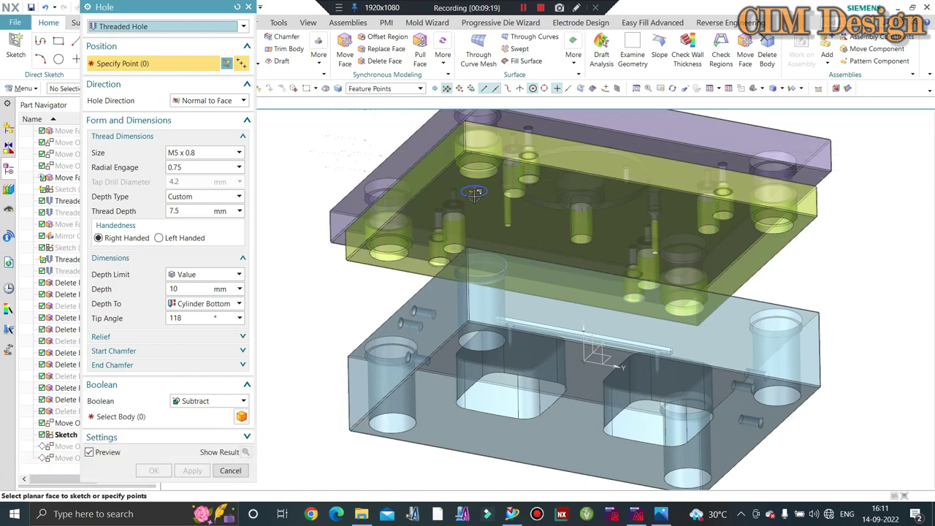
pyautogui.scroll(2, 475, 191)
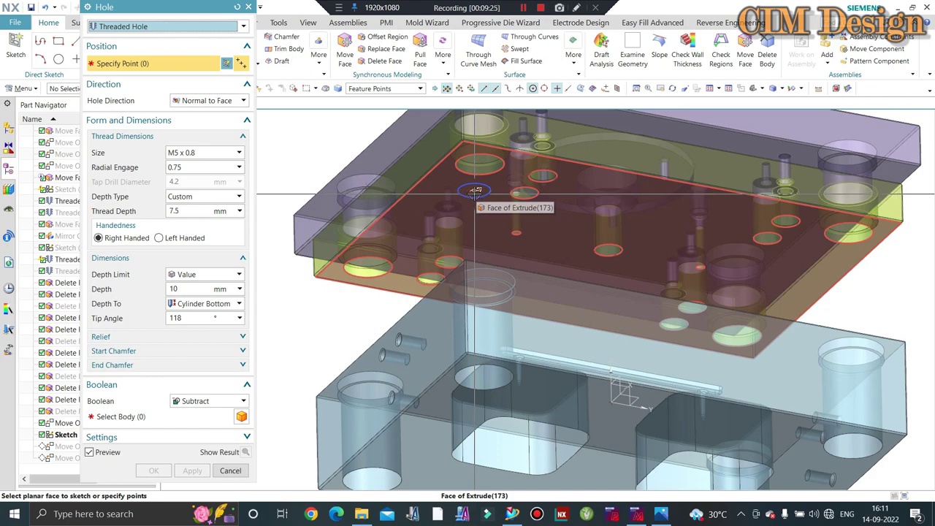
pyautogui.scroll(1, 476, 190)
pyautogui.scroll(1, 475, 191)
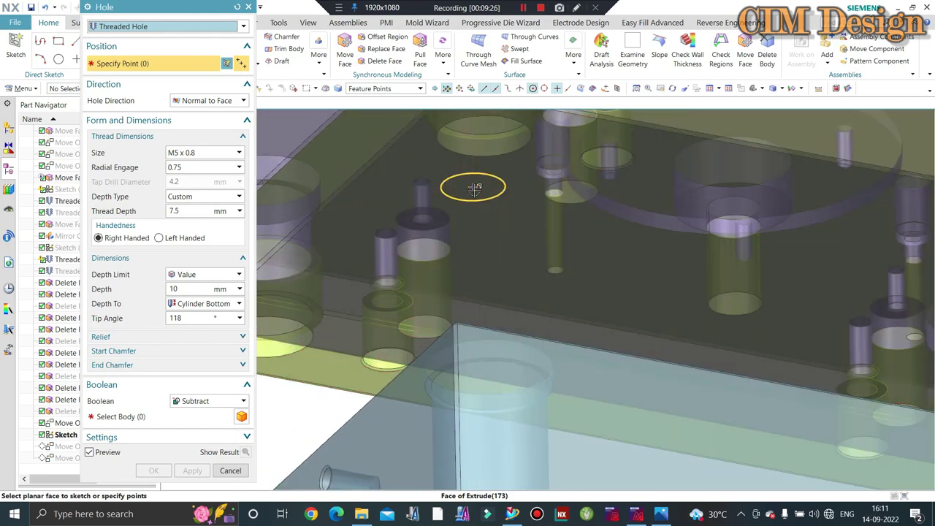
pyautogui.scroll(1, 475, 193)
pyautogui.scroll(1, 476, 198)
pyautogui.scroll(1, 475, 196)
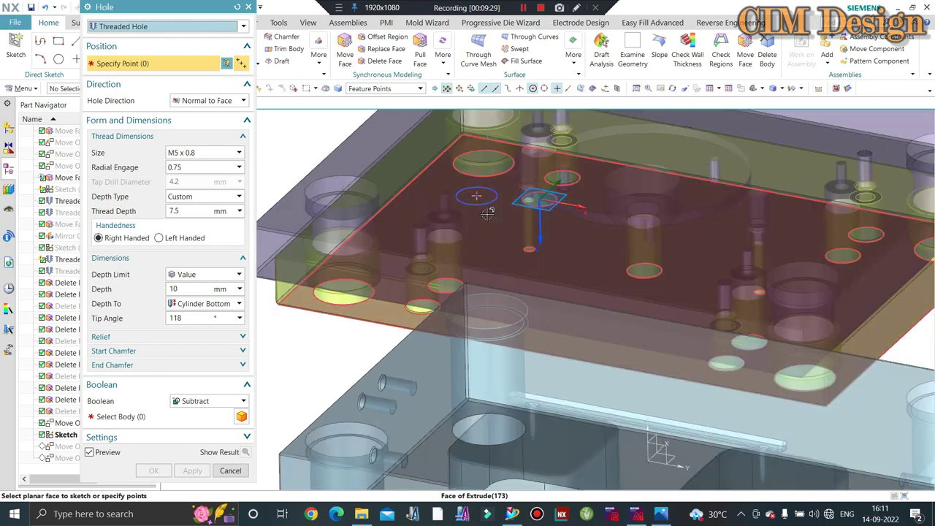
pyautogui.scroll(1, 473, 195)
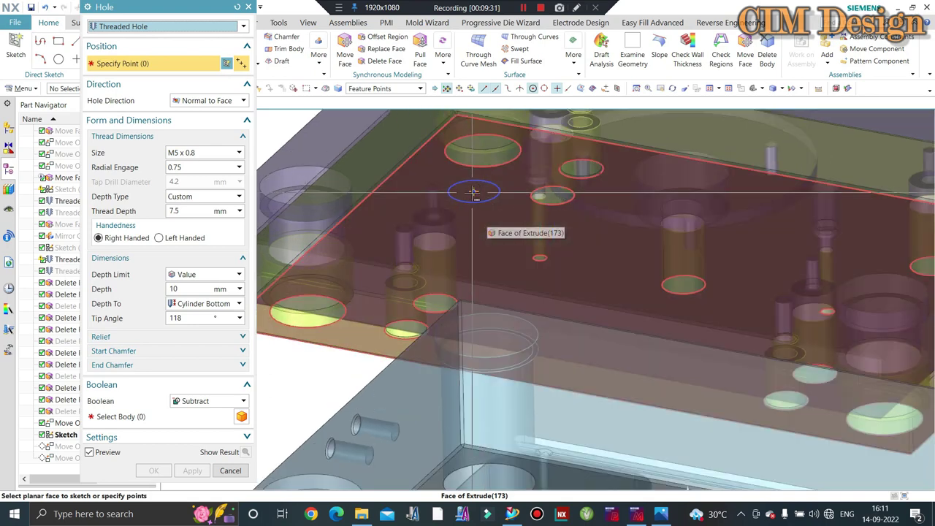
pyautogui.scroll(-1, 473, 193)
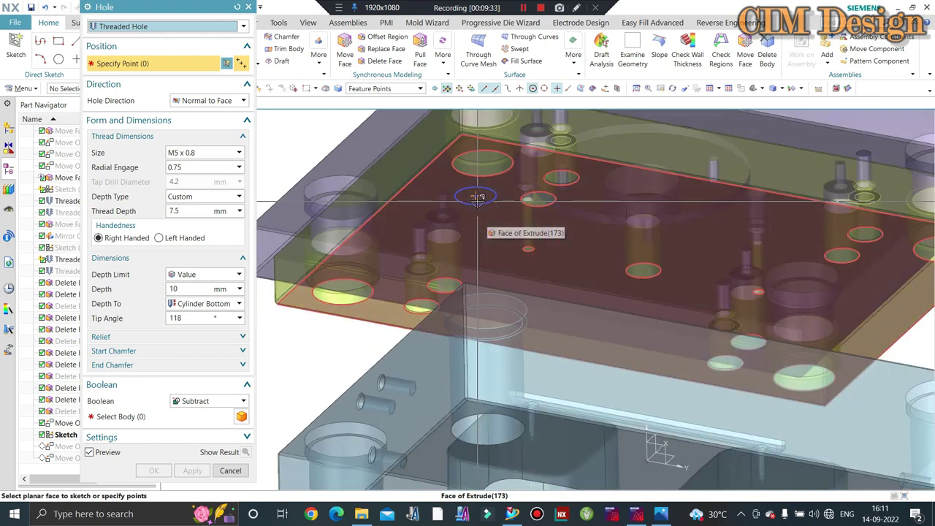
pyautogui.scroll(1, 504, 234)
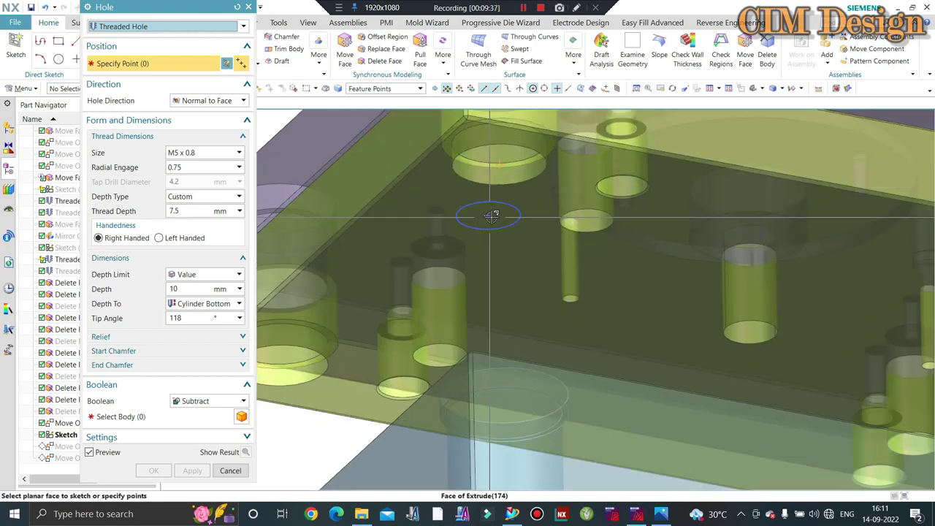
pyautogui.scroll(1, 493, 218)
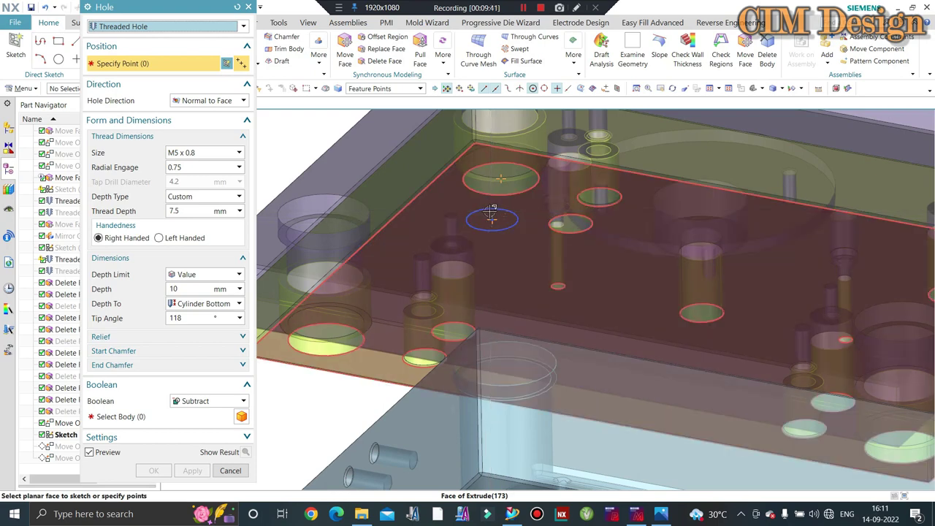
# Select the plate's underside face as the hole placement face
pyautogui.click(555, 272)
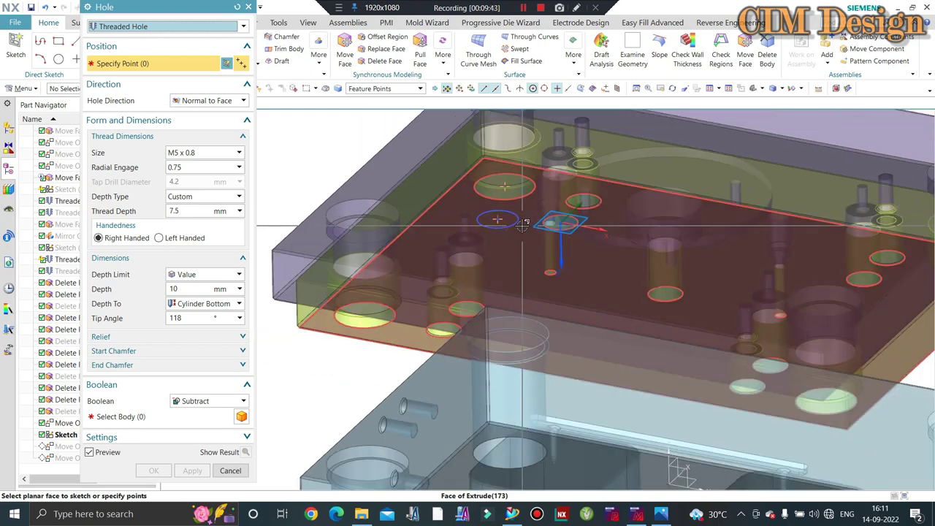
pyautogui.scroll(2, 531, 223)
pyautogui.scroll(2, 532, 219)
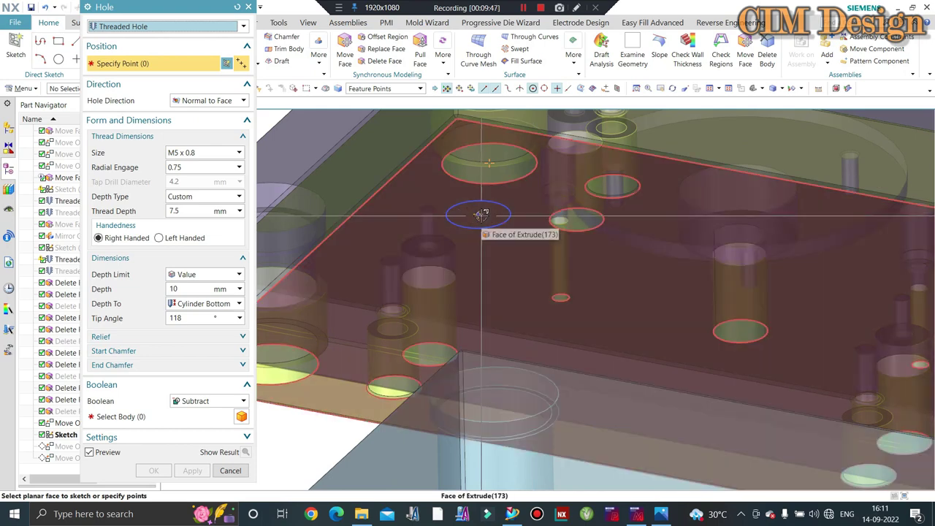
pyautogui.scroll(-1, 481, 214)
pyautogui.scroll(-1, 524, 230)
pyautogui.scroll(2, 504, 230)
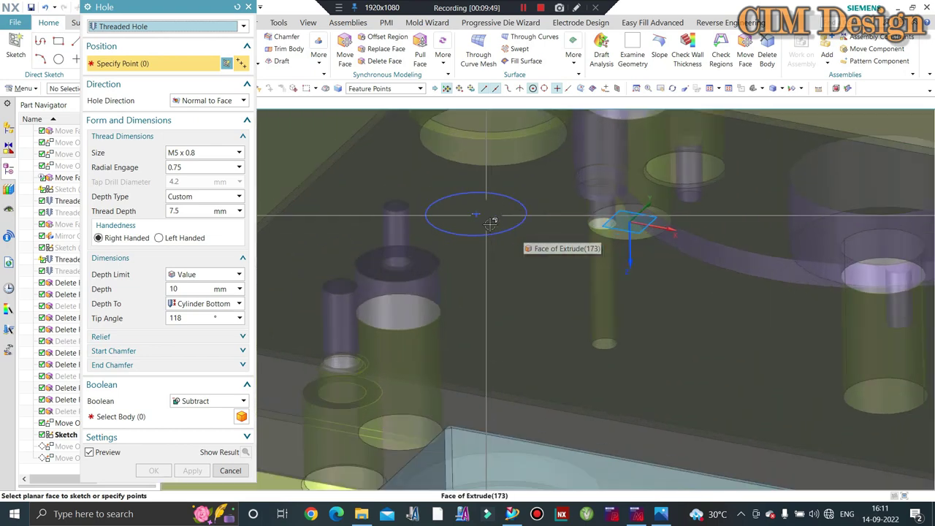
pyautogui.scroll(-1, 546, 296)
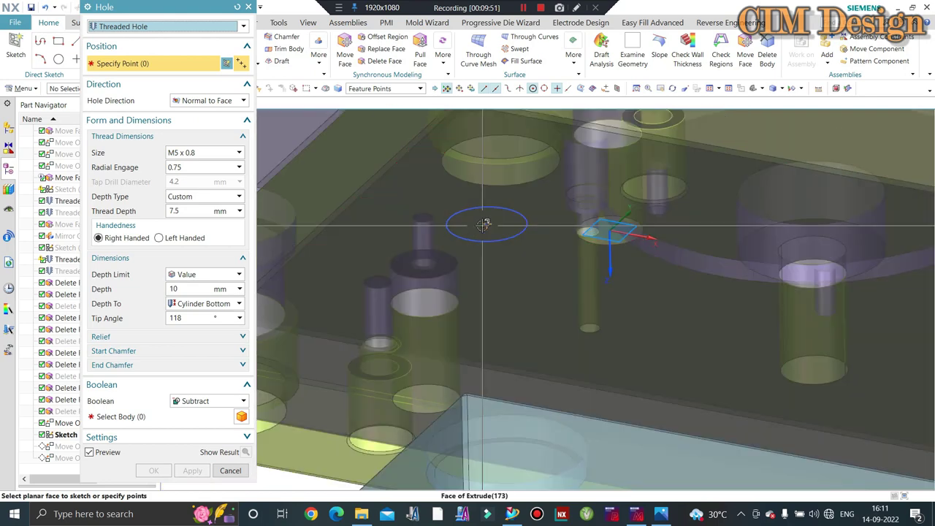
pyautogui.scroll(-1, 522, 299)
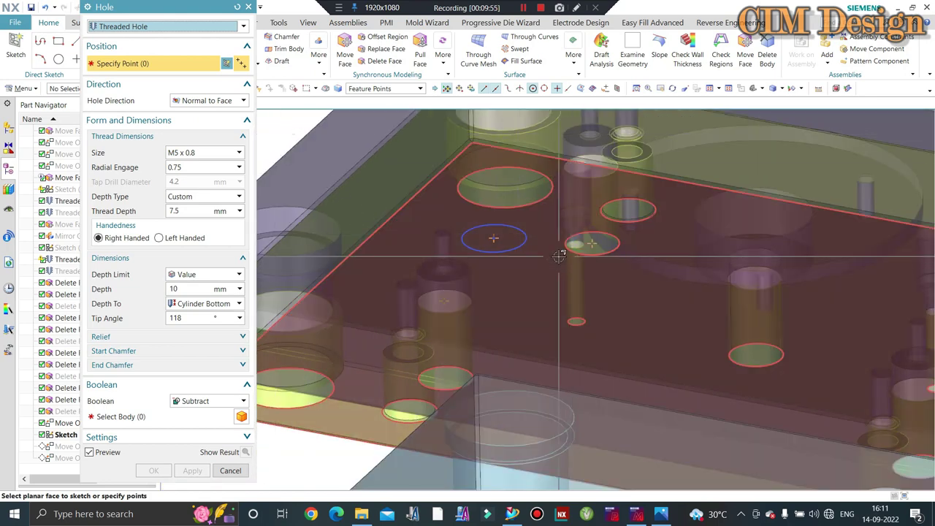
pyautogui.scroll(-2, 540, 261)
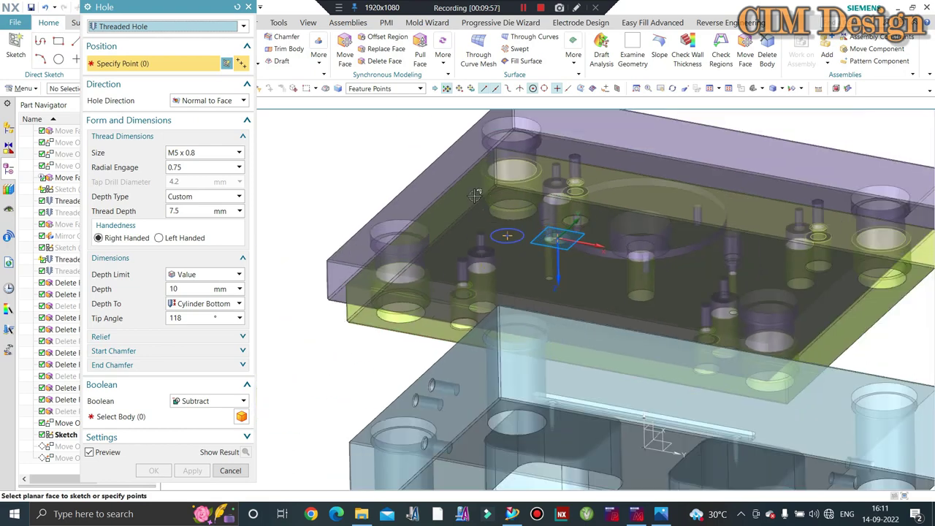
pyautogui.scroll(2, 518, 223)
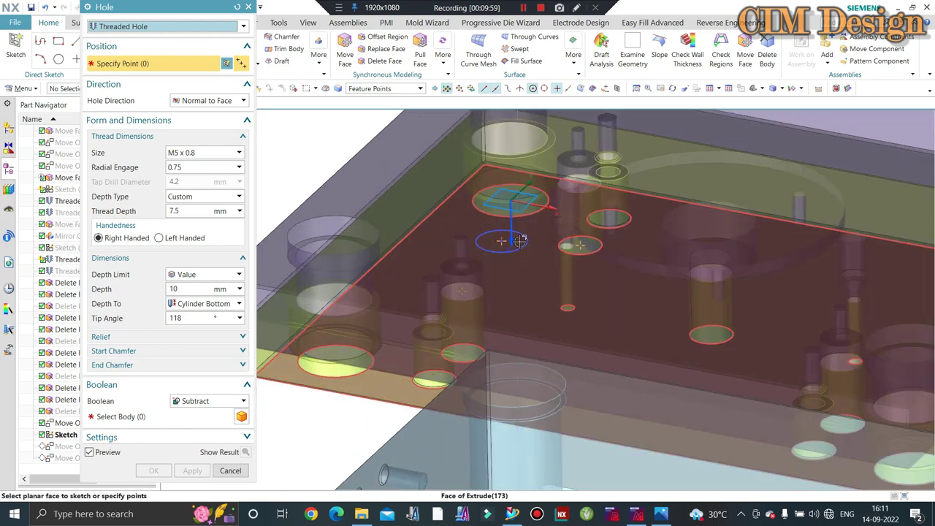
pyautogui.scroll(1, 520, 240)
pyautogui.scroll(1, 504, 245)
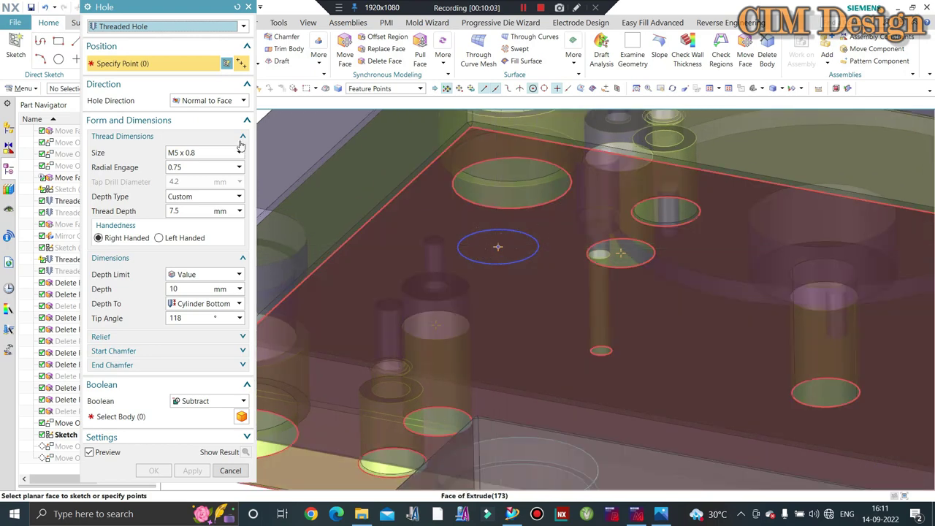
pyautogui.click(143, 27)
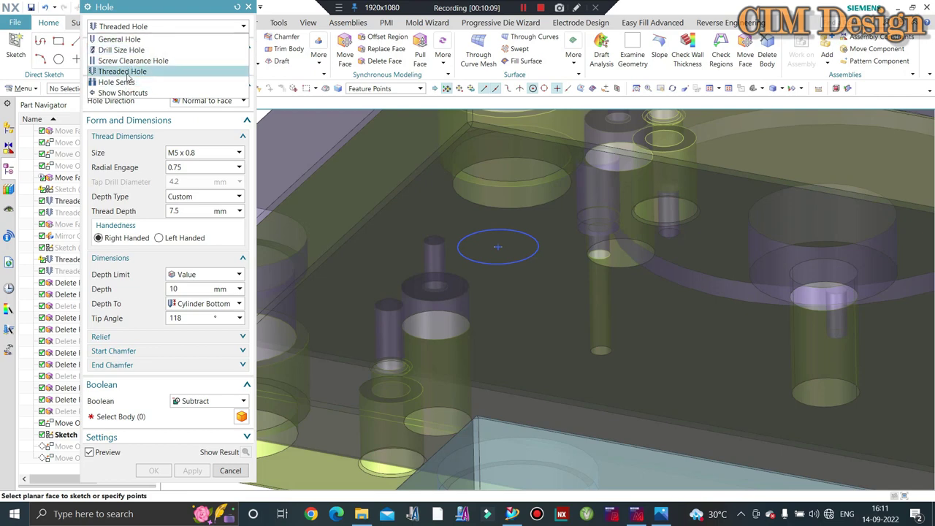
# Apply an M12 x 1.75 threaded hole (18 mm thread, 24 mm deep) at the sketch circle's centre
pyautogui.click(128, 73)
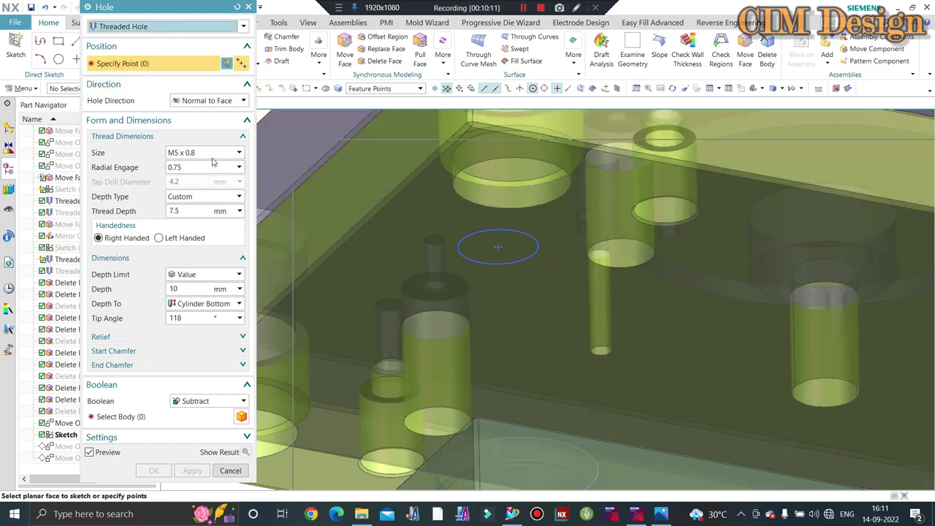
pyautogui.click(210, 153)
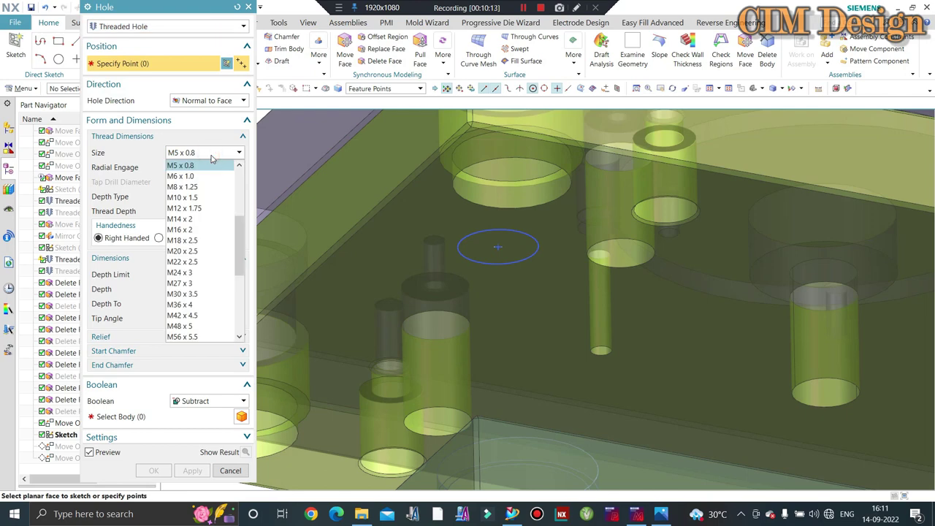
pyautogui.click(183, 208)
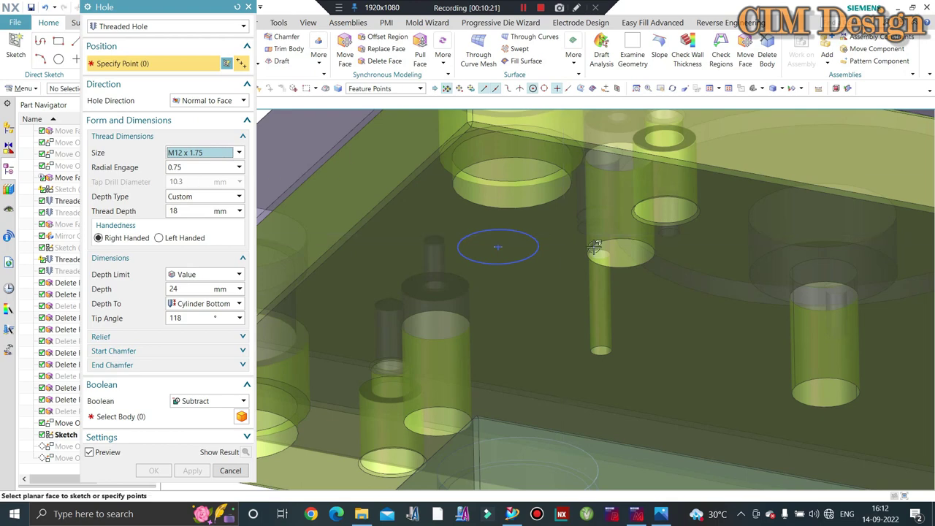
pyautogui.moveTo(595, 248); pyautogui.dragTo(469, 246, button='middle')
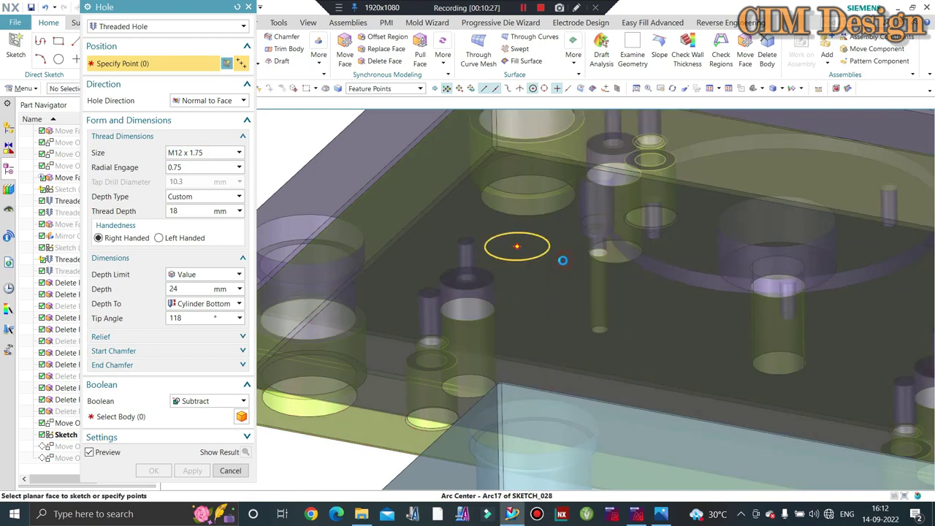
pyautogui.click(562, 260)
pyautogui.scroll(-3, 519, 271)
pyautogui.scroll(-3, 468, 219)
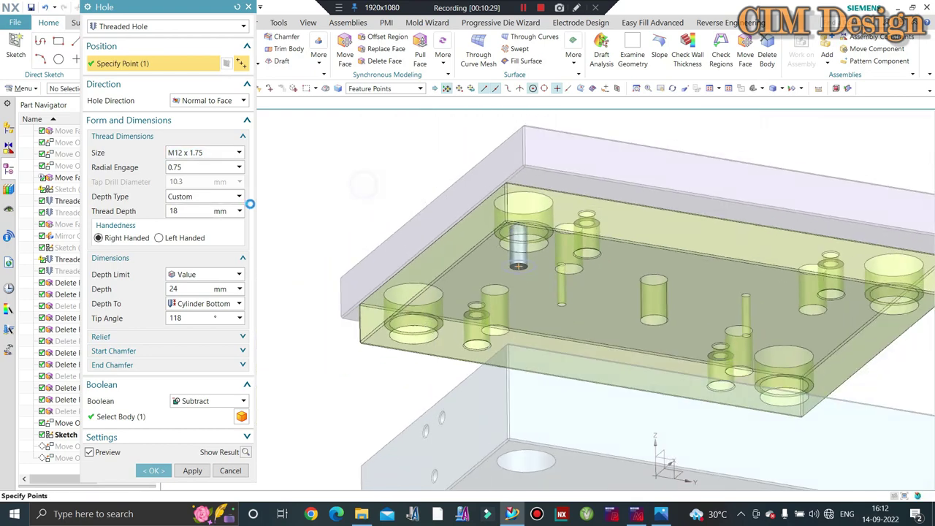
pyautogui.moveTo(250, 205)
pyautogui.mouseDown(button='middle')
pyautogui.moveTo(419, 190)
pyautogui.moveTo(424, 292)
pyautogui.mouseUp(button='middle')
pyautogui.scroll(3, 402, 313)
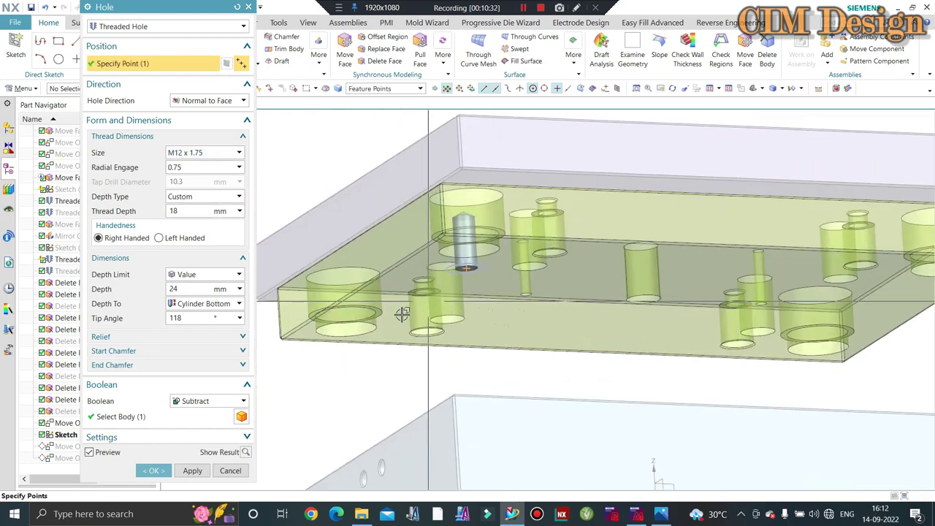
pyautogui.click(201, 471)
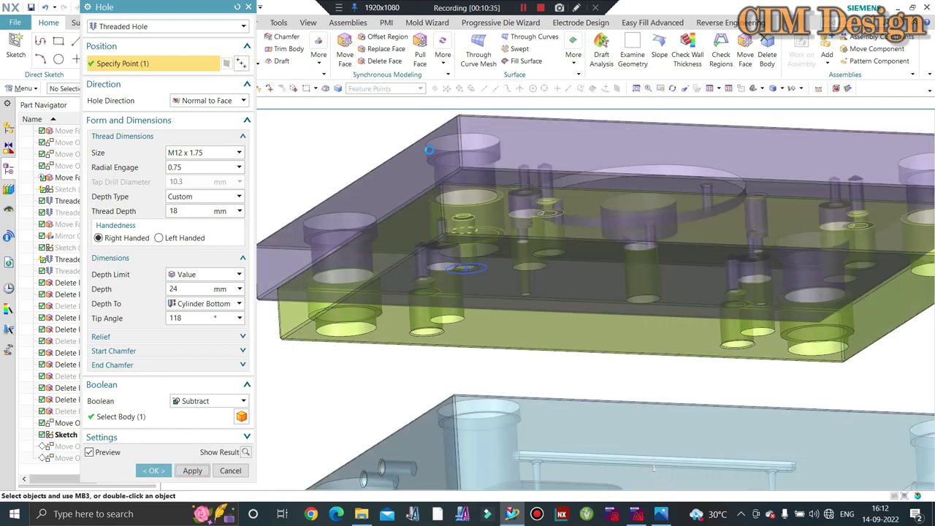
pyautogui.scroll(-3, 411, 136)
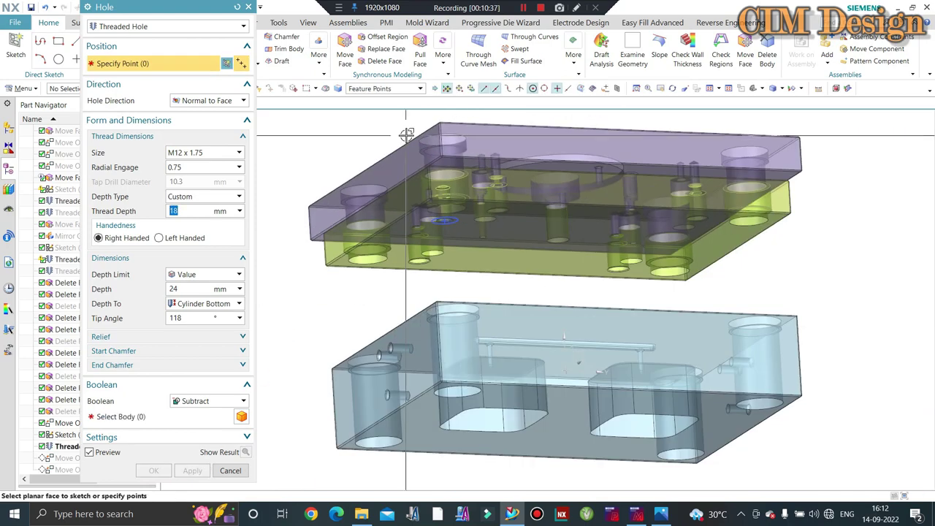
pyautogui.moveTo(411, 136)
pyautogui.mouseDown(button='middle')
pyautogui.moveTo(428, 160)
pyautogui.moveTo(430, 291)
pyautogui.moveTo(440, 246)
pyautogui.mouseUp(button='middle')
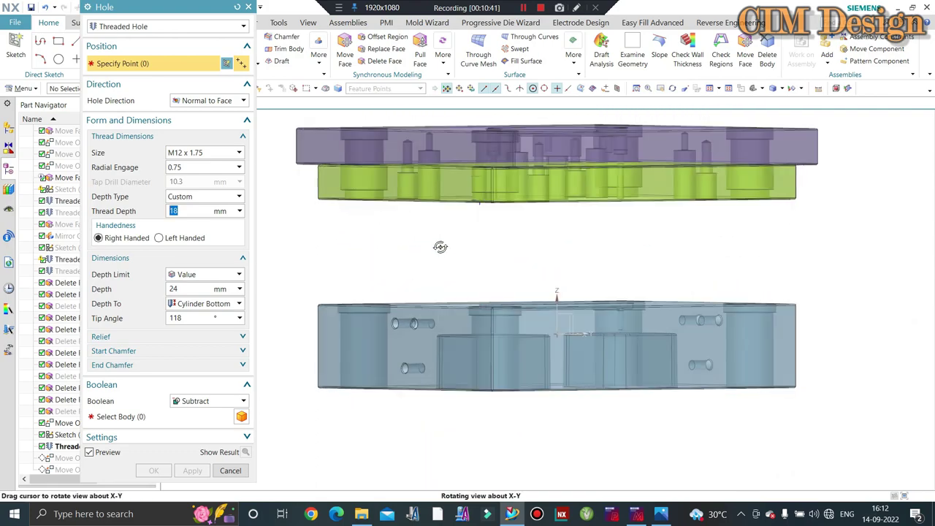
pyautogui.scroll(-2, 438, 233)
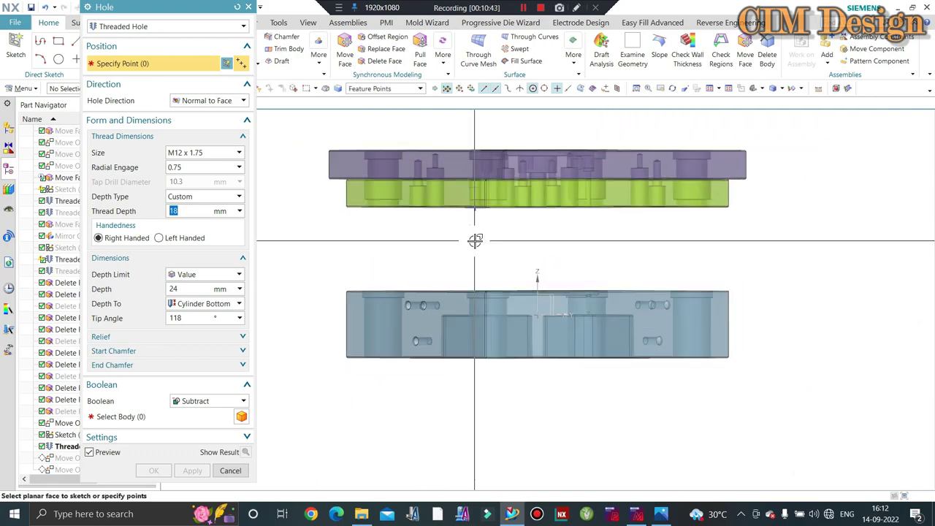
pyautogui.press('Escape')
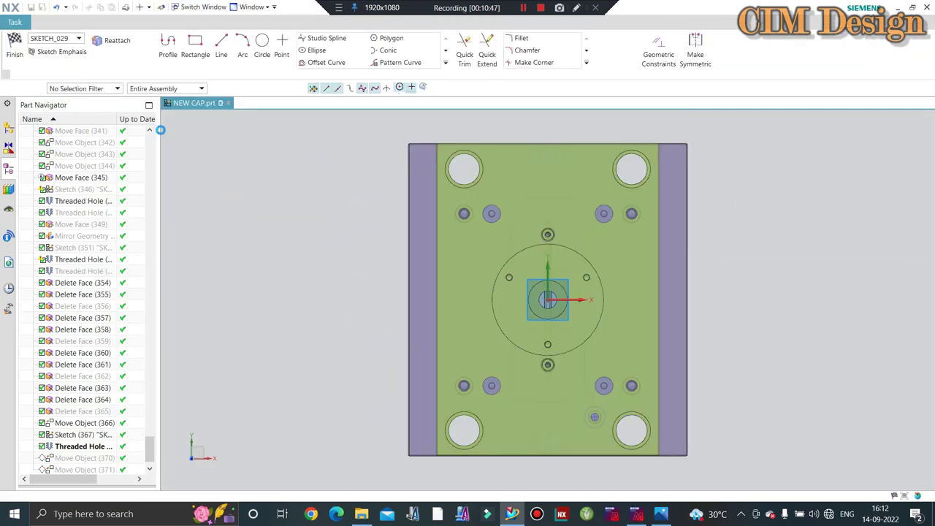
pyautogui.press('Escape')
pyautogui.hotkey('ctrl', 'alt', 'f')
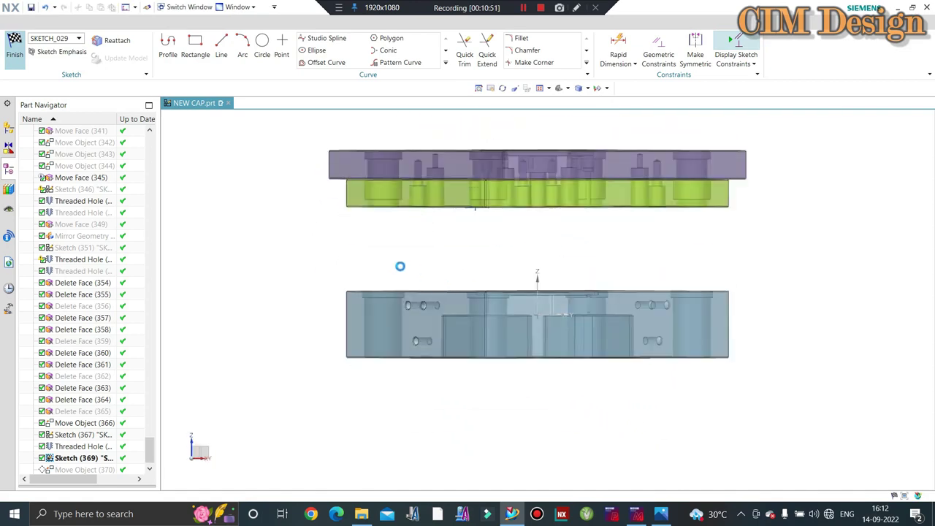
pyautogui.middleClick(252, 418)
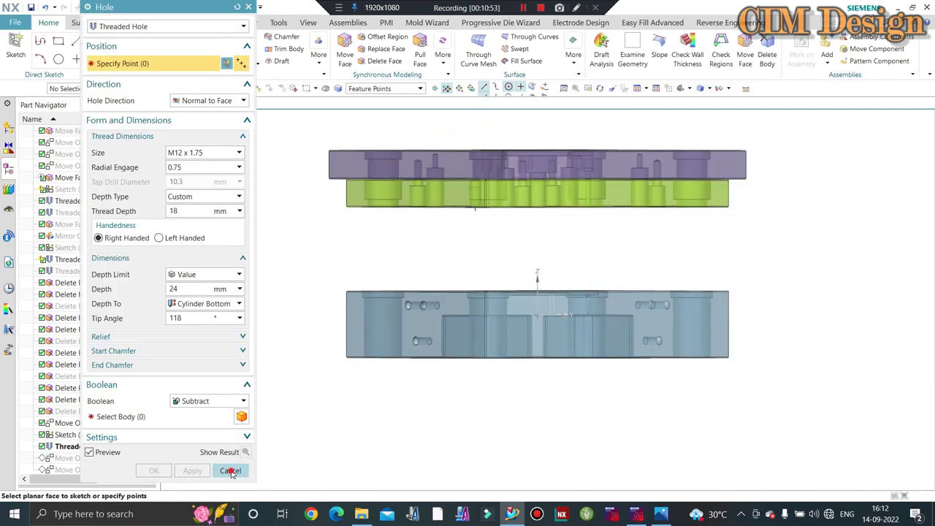
# Orbit and zoom around the mold assembly to inspect the lower blue block
pyautogui.moveTo(434, 244)
pyautogui.mouseDown(button='middle')
pyautogui.moveTo(466, 275)
pyautogui.moveTo(493, 279)
pyautogui.mouseUp(button='middle')
pyautogui.scroll(2, 501, 268)
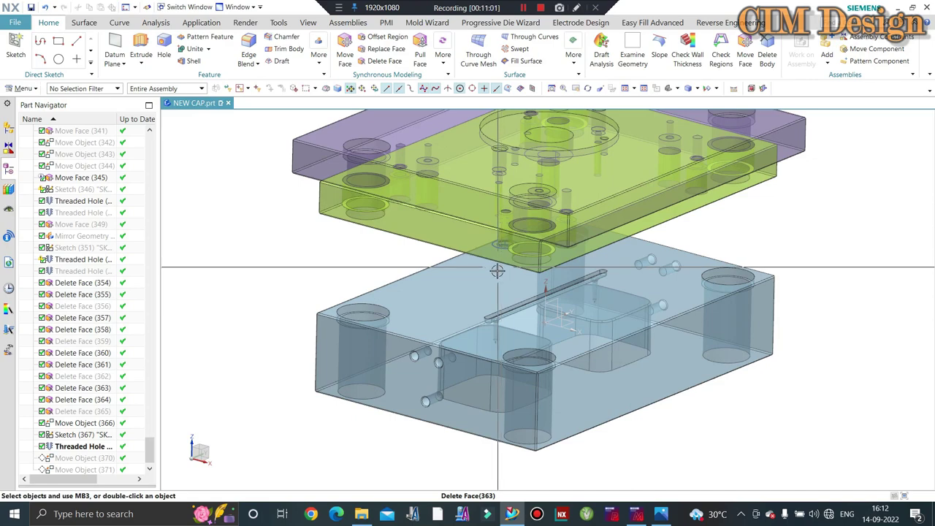
pyautogui.scroll(2, 501, 268)
pyautogui.scroll(-2, 492, 270)
pyautogui.scroll(3, 490, 348)
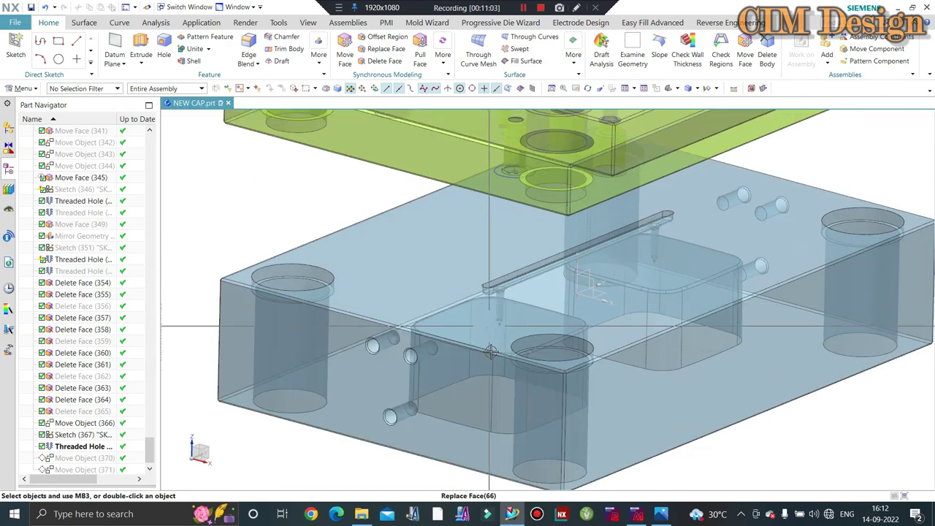
pyautogui.scroll(-2, 514, 331)
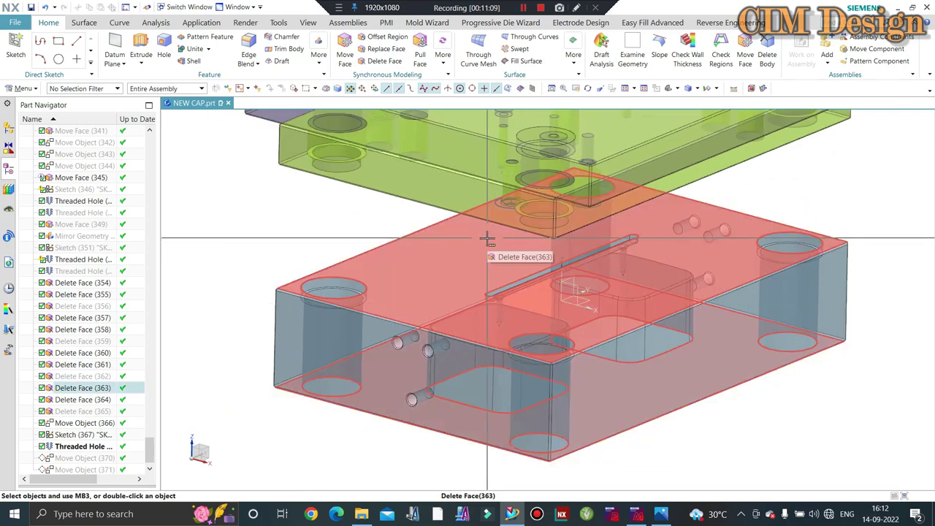
pyautogui.scroll(2, 497, 212)
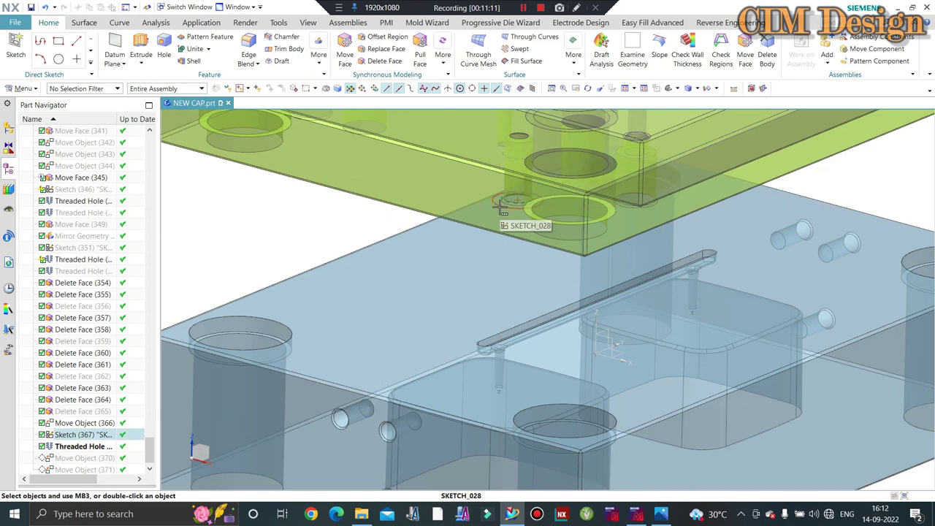
pyautogui.scroll(-2, 501, 209)
pyautogui.scroll(-1, 511, 226)
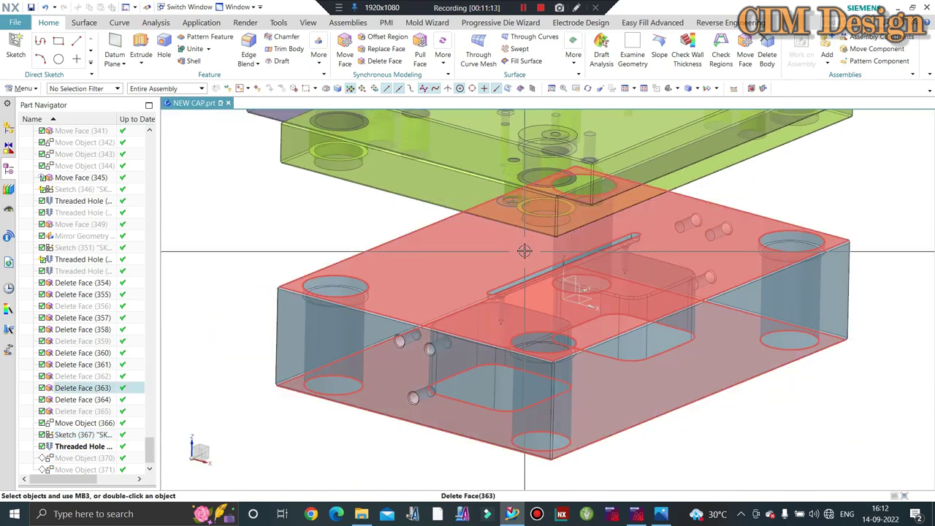
pyautogui.scroll(-2, 524, 260)
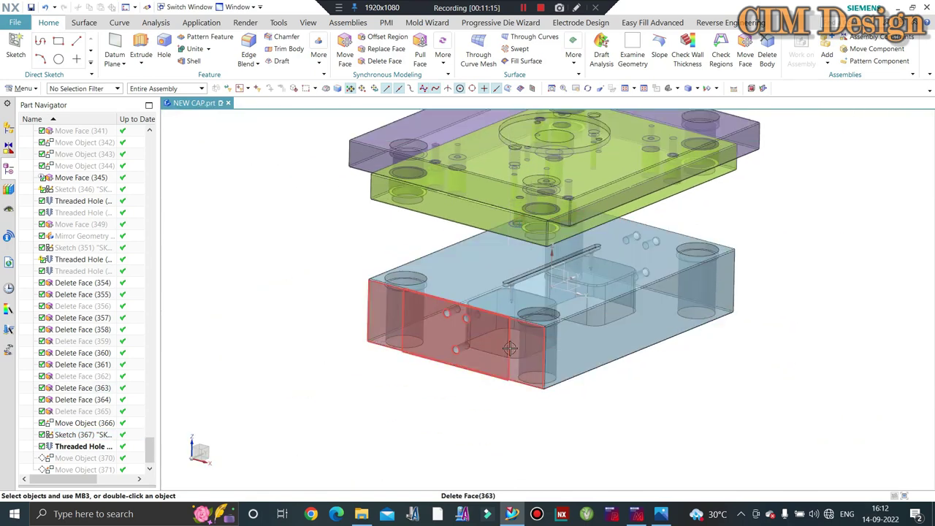
pyautogui.moveTo(509, 348); pyautogui.dragTo(509, 302, button='middle')
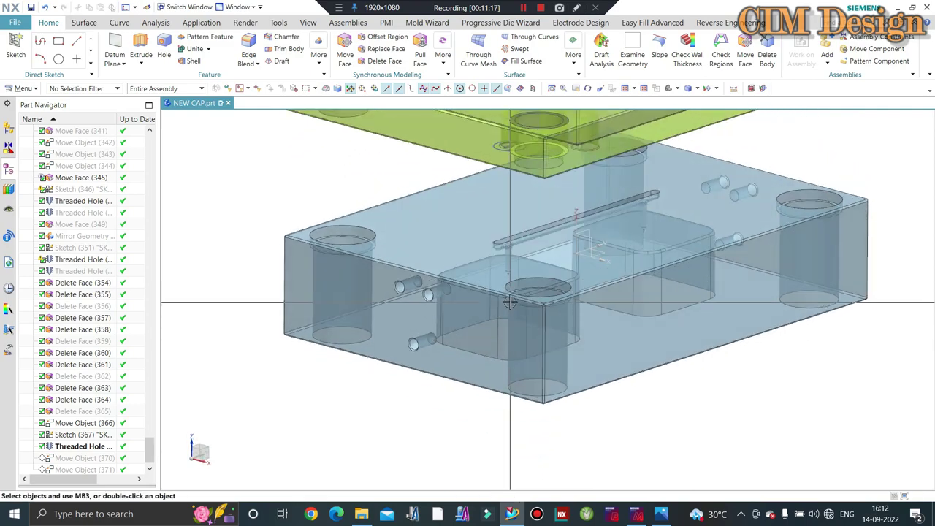
pyautogui.scroll(-5, 509, 302)
pyautogui.moveTo(302, 271)
pyautogui.mouseDown(button='middle')
pyautogui.moveTo(528, 197)
pyautogui.moveTo(603, 405)
pyautogui.mouseUp(button='middle')
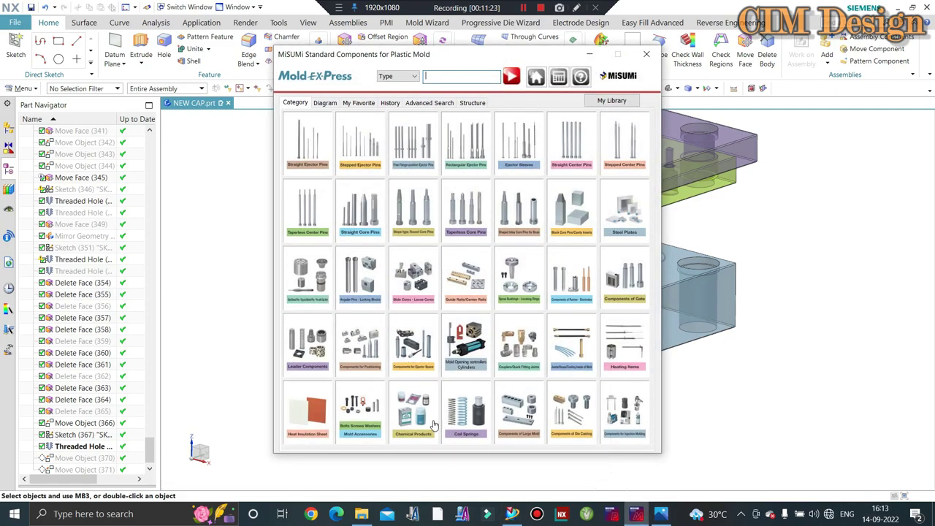
# Choose the MSB type from the Bolts/Screws/Washers shoulder bolt category
pyautogui.click(367, 415)
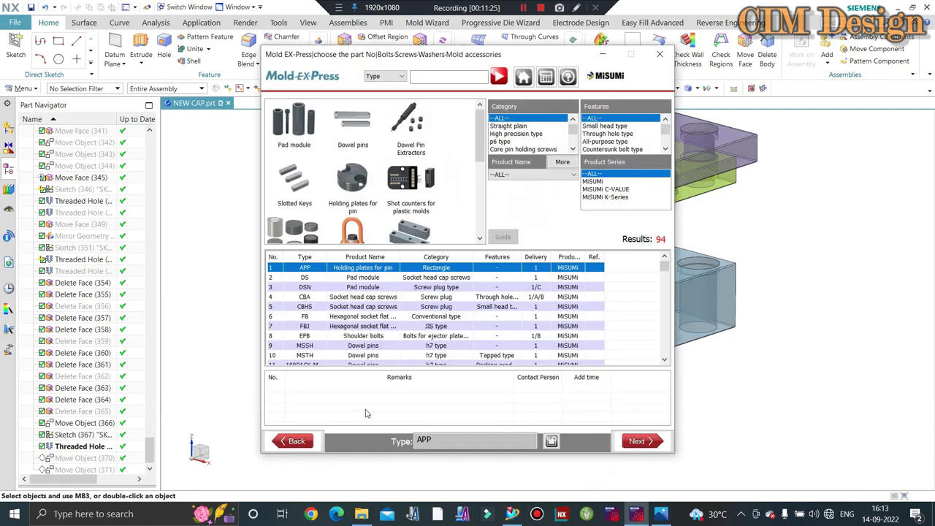
pyautogui.scroll(-2, 406, 228)
pyautogui.scroll(-1, 411, 219)
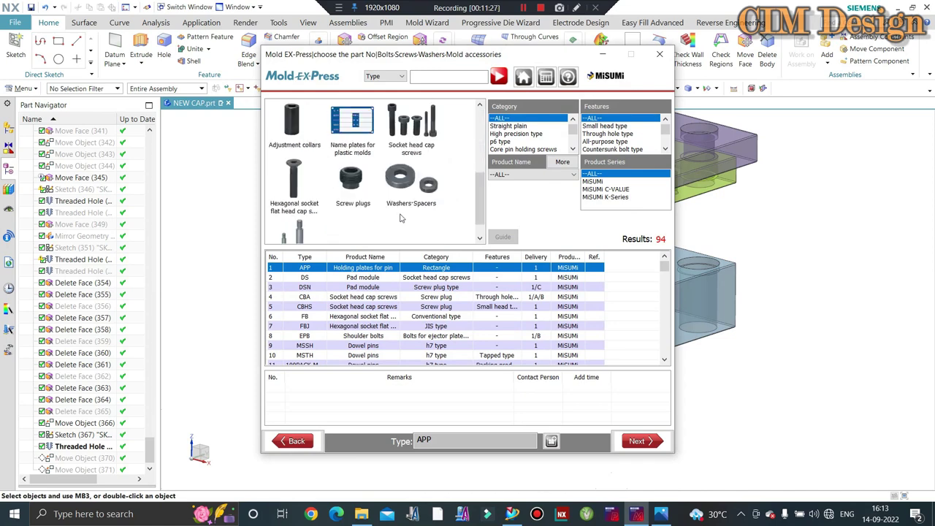
pyautogui.scroll(-1, 371, 211)
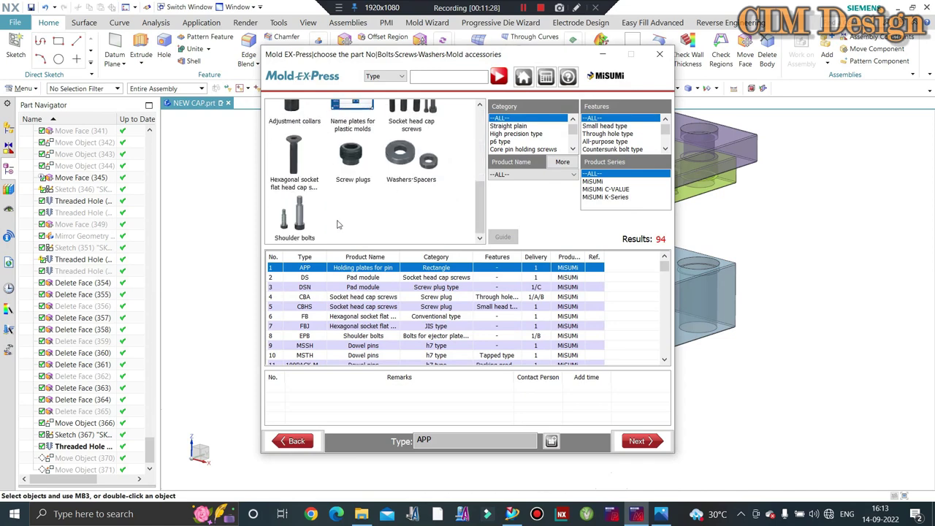
pyautogui.click(297, 217)
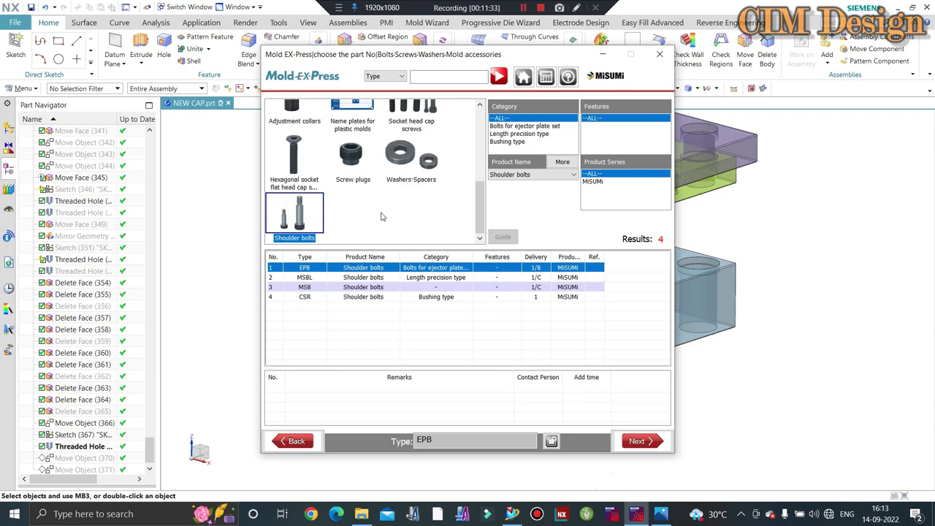
pyautogui.click(353, 287)
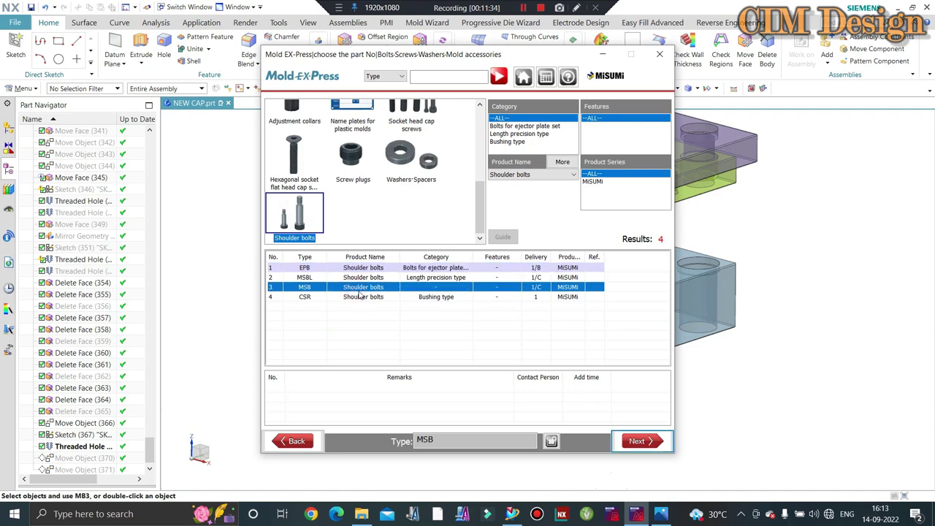
pyautogui.click(641, 441)
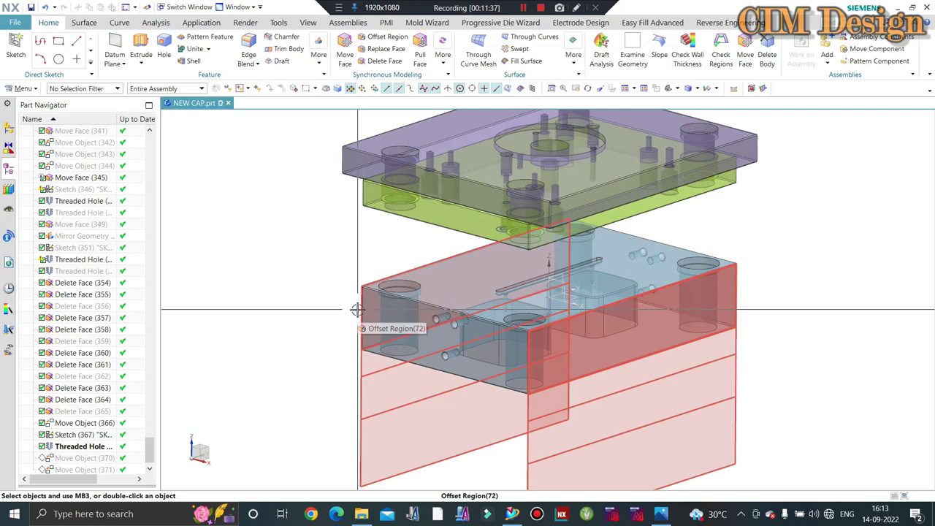
pyautogui.click(647, 441)
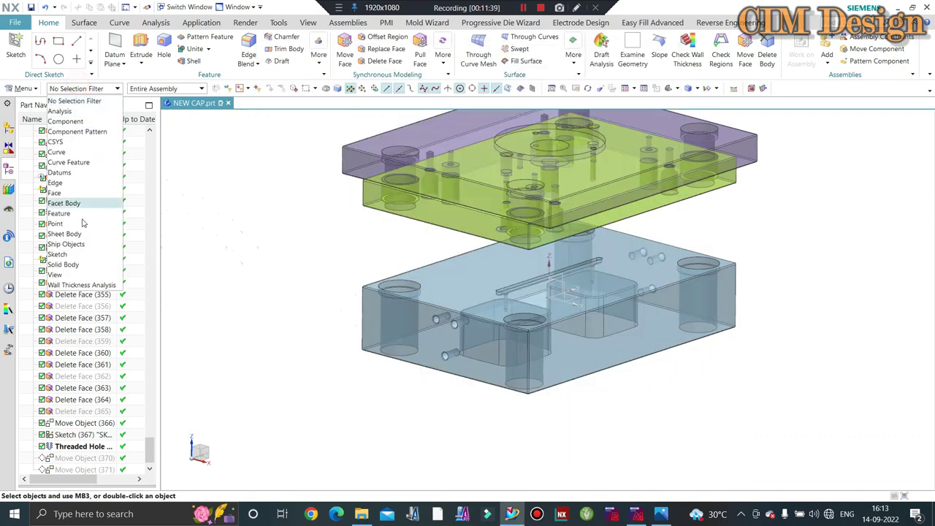
pyautogui.click(626, 456)
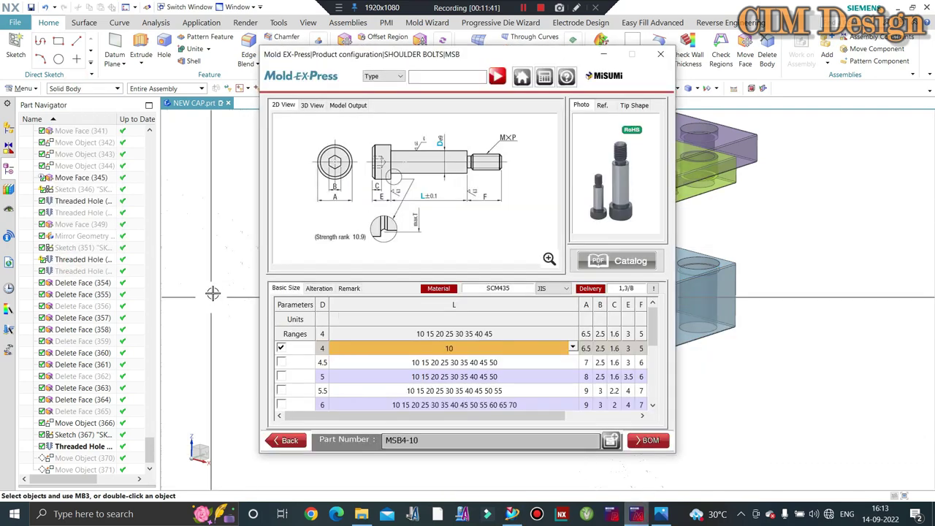
# Select the D 12 shoulder bolt size and move the window aside to see the plates
pyautogui.scroll(-1, 325, 401)
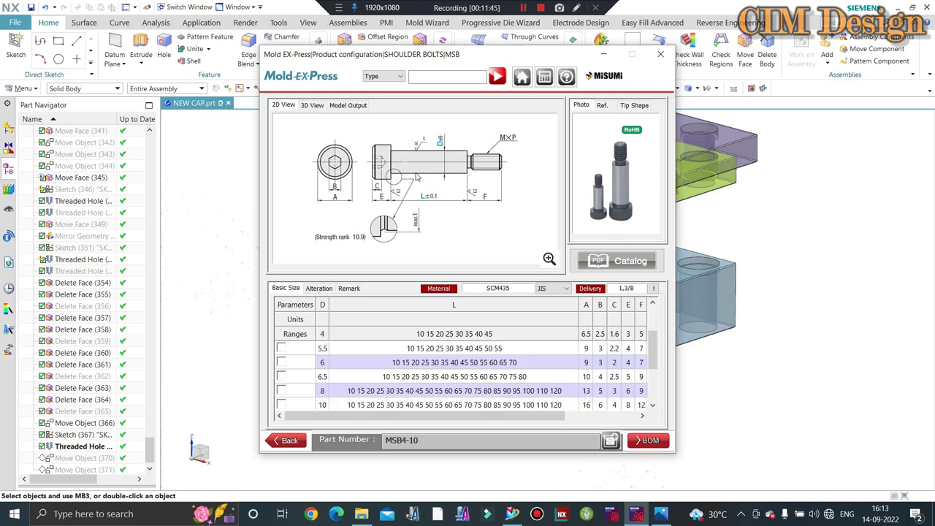
pyautogui.scroll(-1, 338, 406)
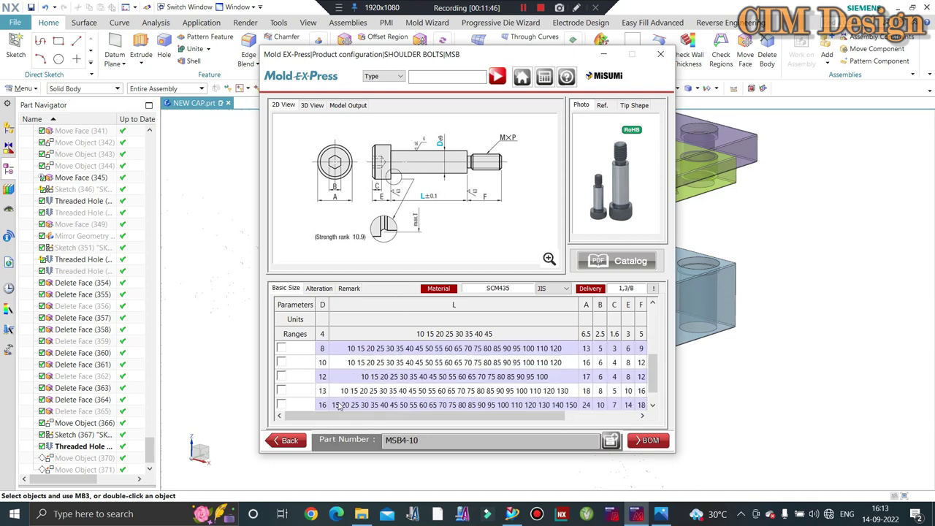
pyautogui.click(281, 377)
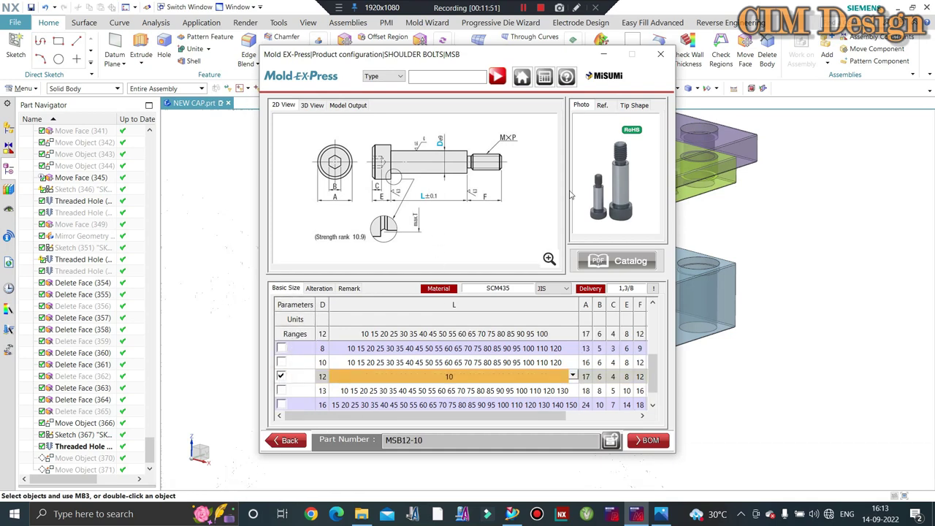
pyautogui.moveTo(494, 56); pyautogui.dragTo(258, 91)
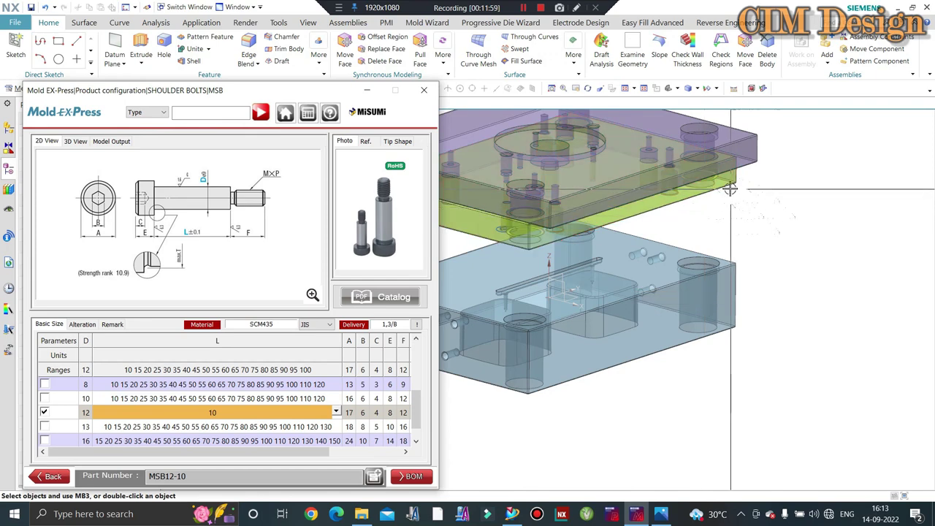
pyautogui.scroll(-3, 513, 295)
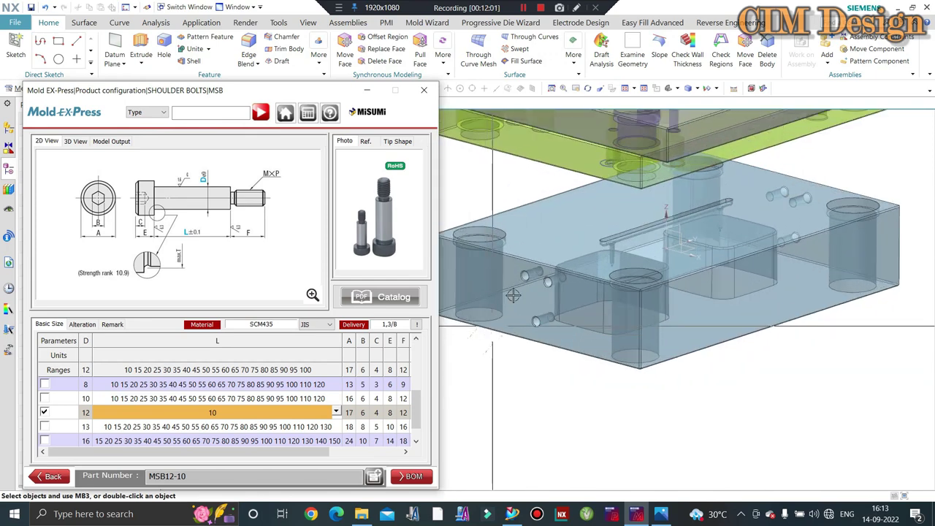
pyautogui.moveTo(538, 296); pyautogui.dragTo(612, 291, button='middle')
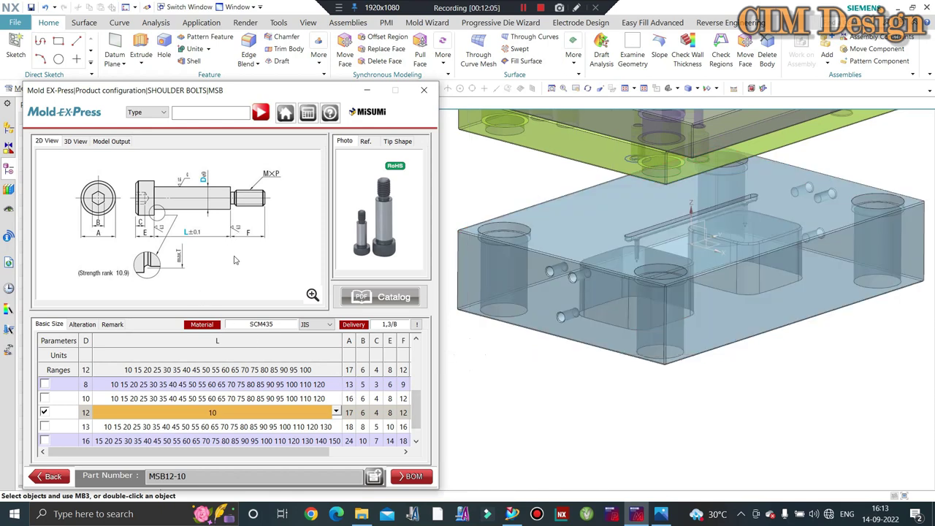
# Set the bolt length L to 100, giving part number MSB12-100
pyautogui.click(336, 414)
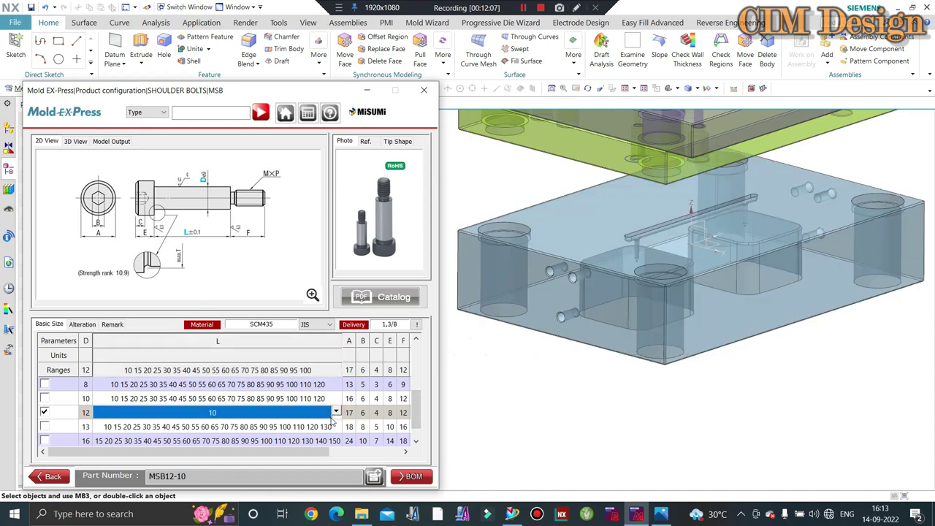
pyautogui.scroll(-1, 267, 424)
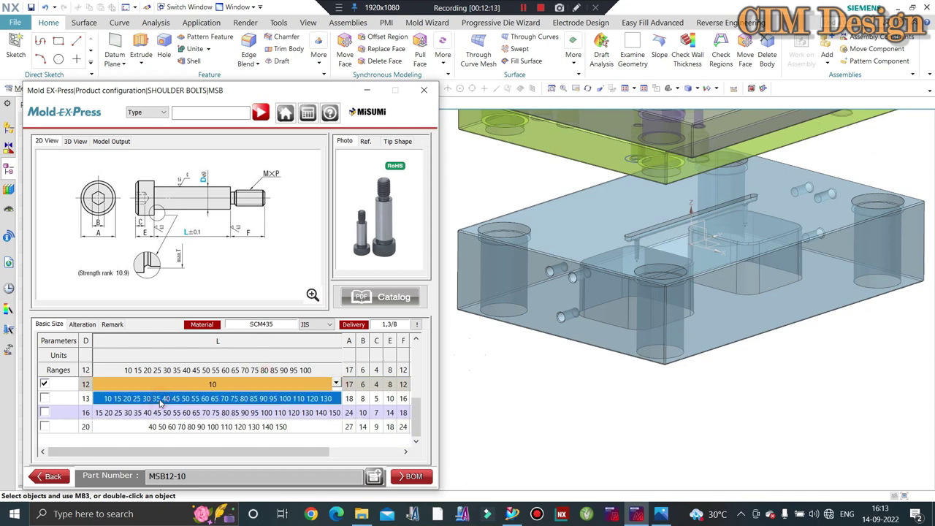
pyautogui.click(221, 381)
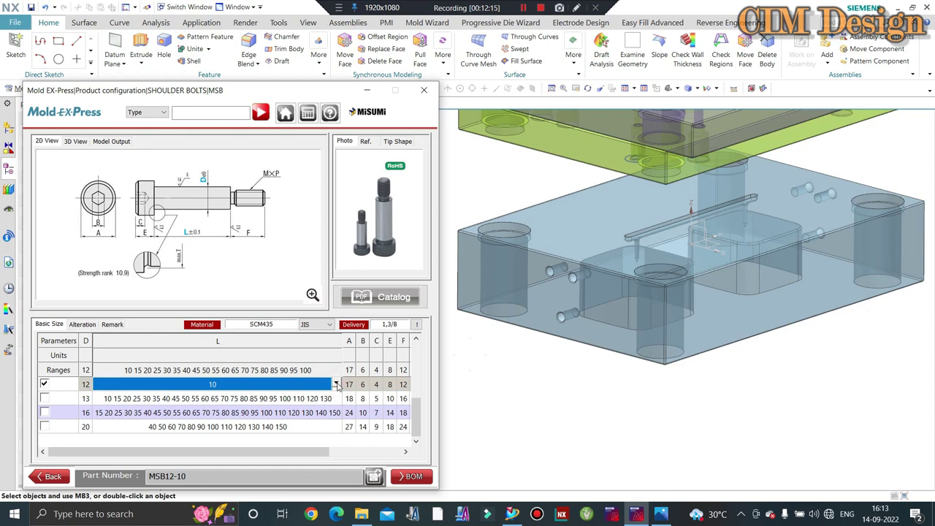
pyautogui.click(337, 384)
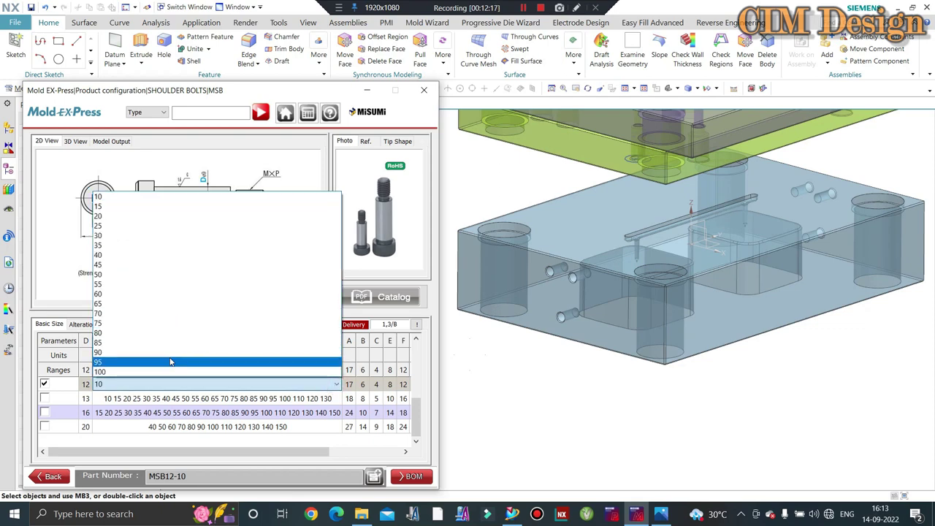
pyautogui.click(149, 373)
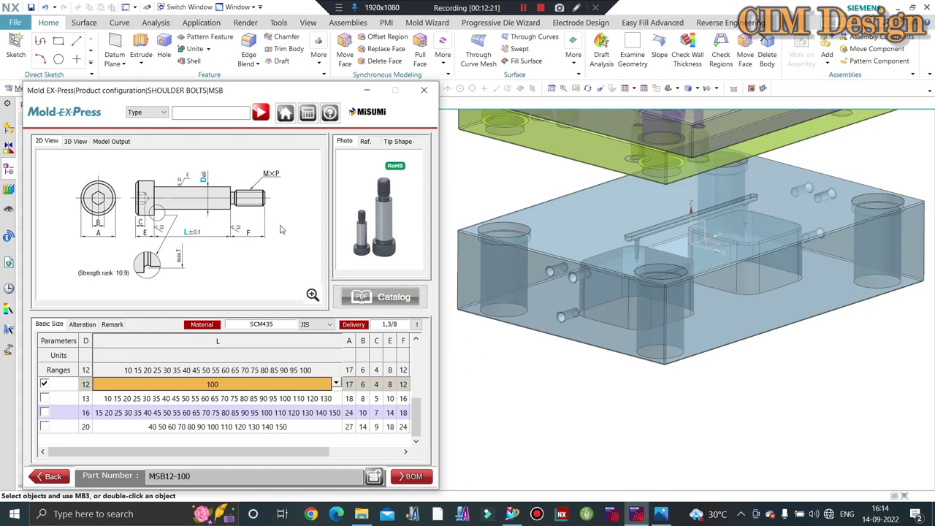
pyautogui.click(406, 451)
pyautogui.click(406, 452)
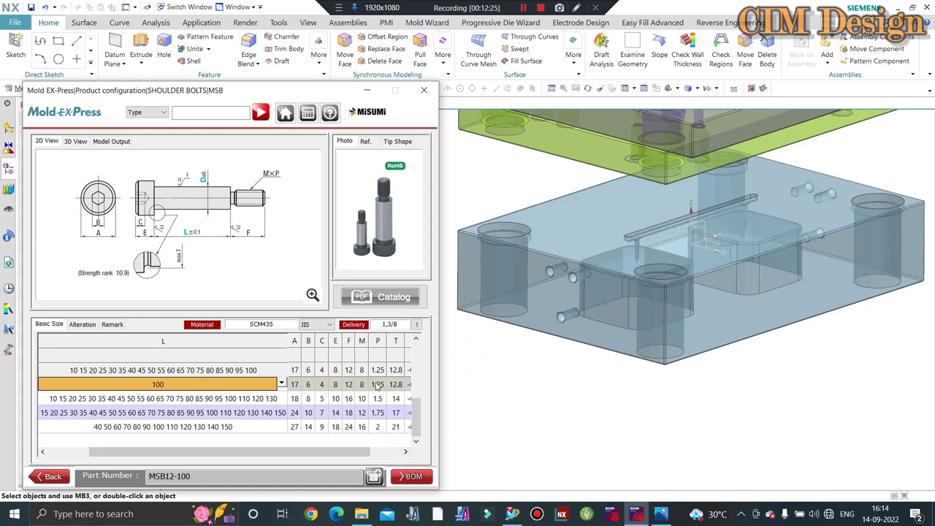
pyautogui.click(350, 387)
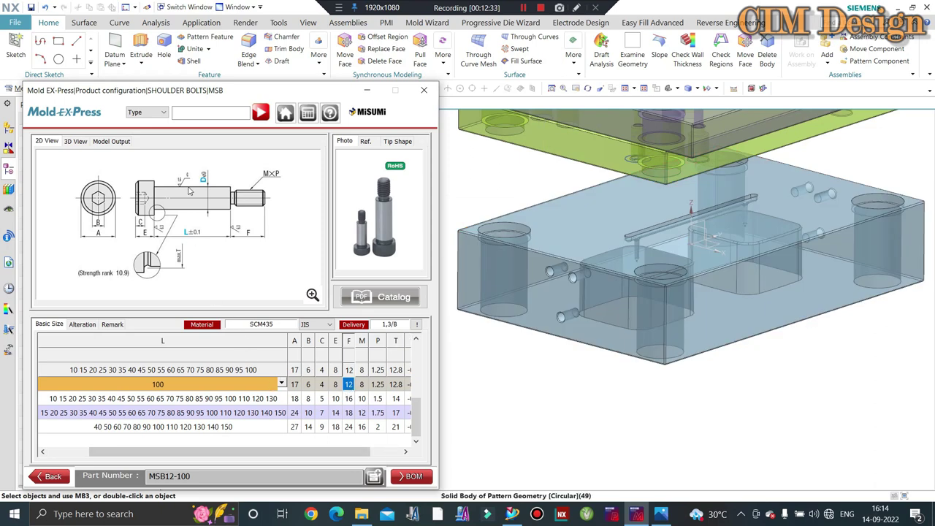
# Set the export to part number MSB12-100 with the 14-09-2022 folder as save location
pyautogui.click(108, 142)
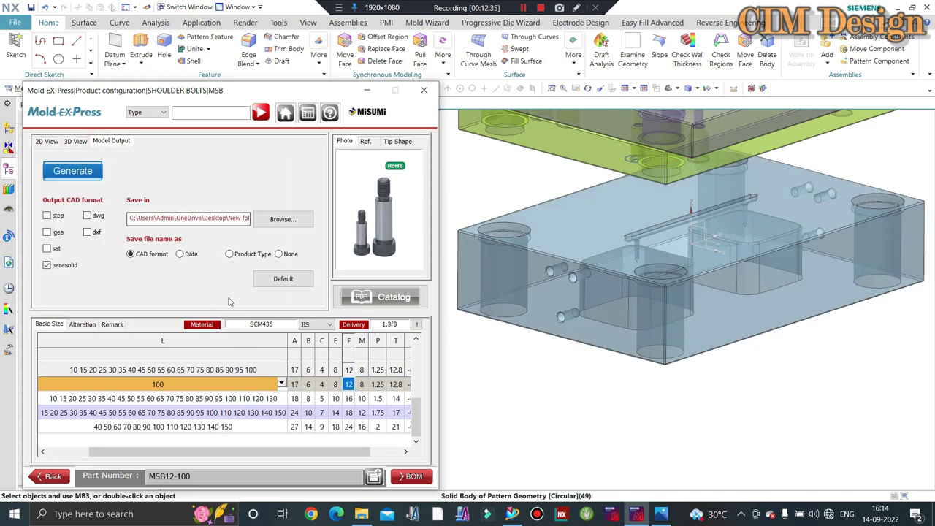
pyautogui.hscroll(-2, 234, 452)
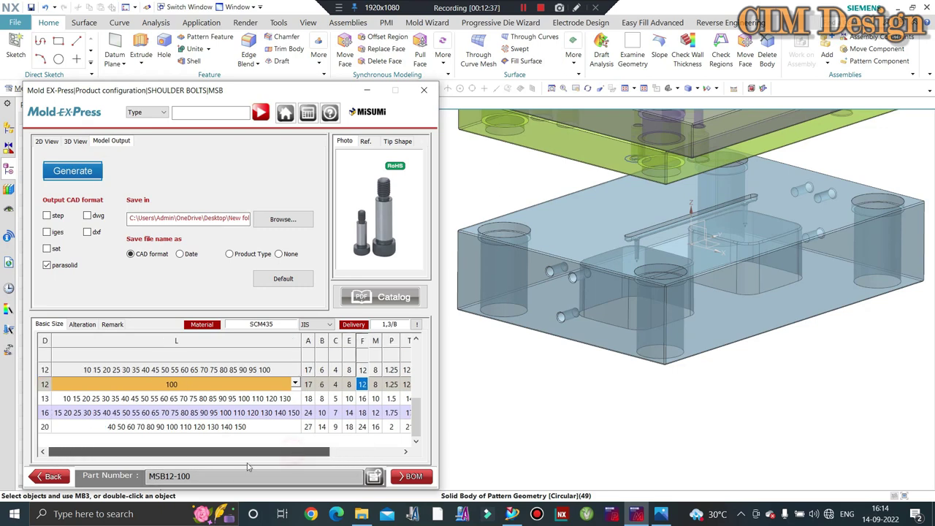
pyautogui.doubleClick(178, 475)
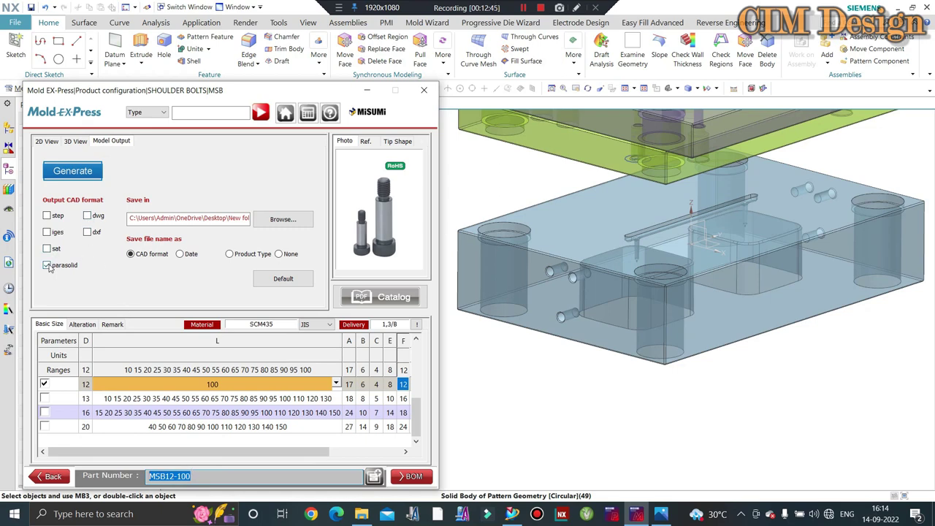
pyautogui.click(296, 218)
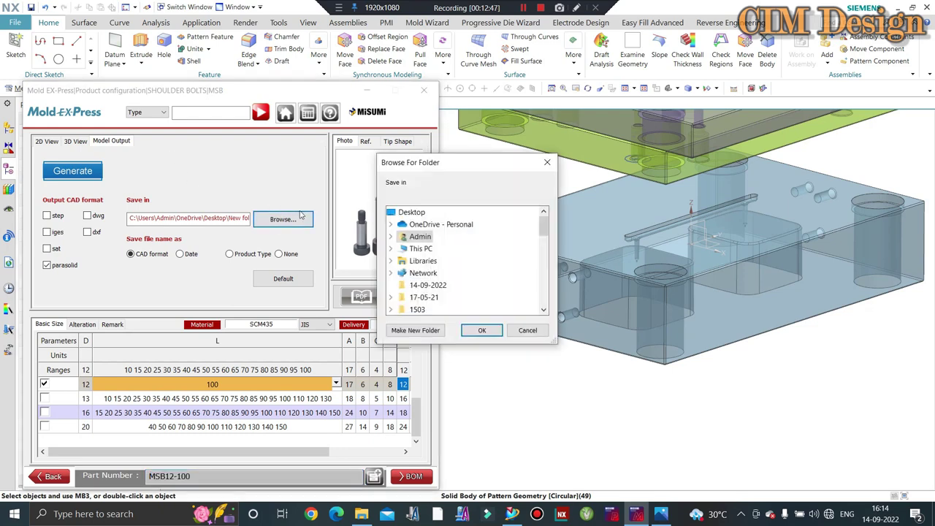
pyautogui.click(422, 286)
pyautogui.click(481, 330)
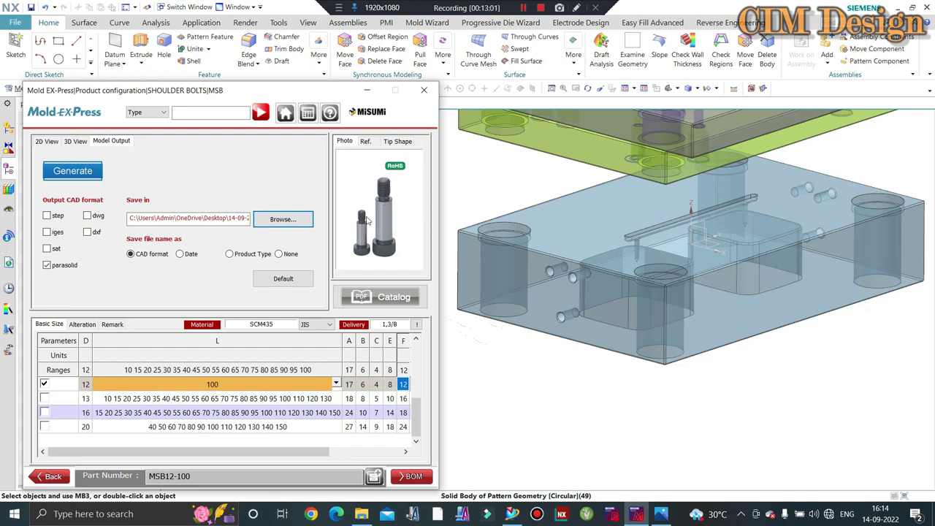
# Export the bolt as Parasolid and confirm MSB12-100 is in the parasolid folder
pyautogui.click(46, 143)
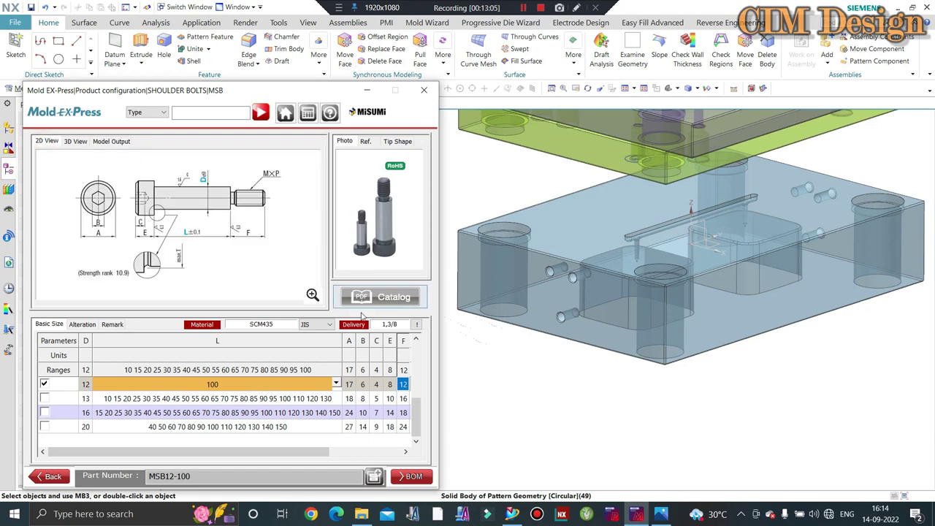
pyautogui.click(111, 141)
pyautogui.click(73, 175)
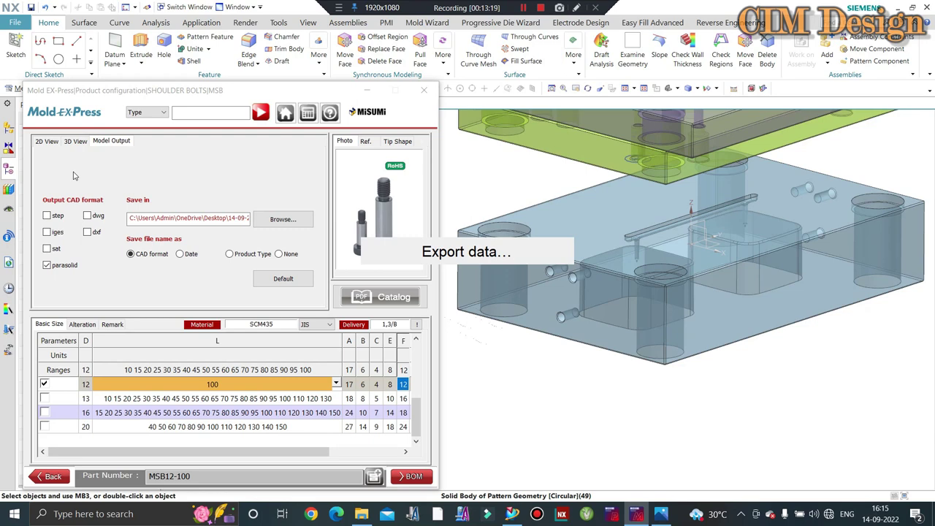
pyautogui.click(73, 171)
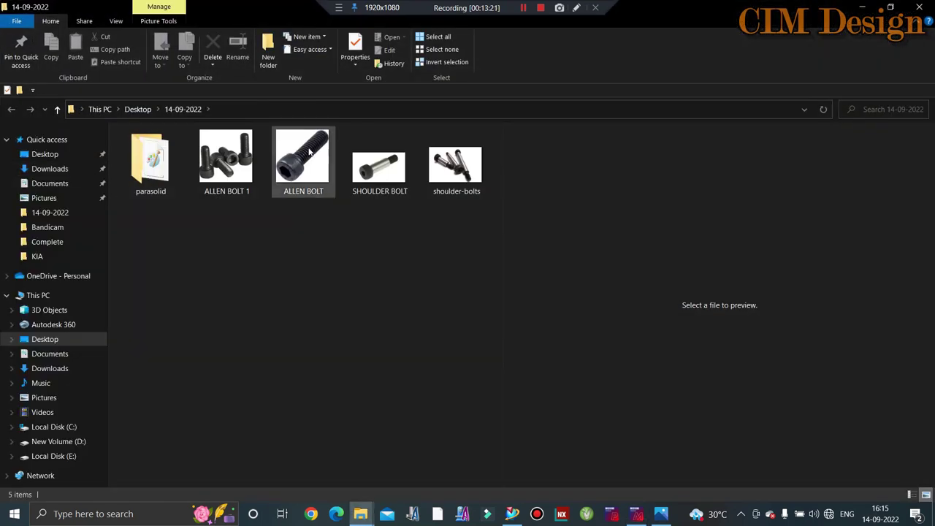
pyautogui.doubleClick(157, 164)
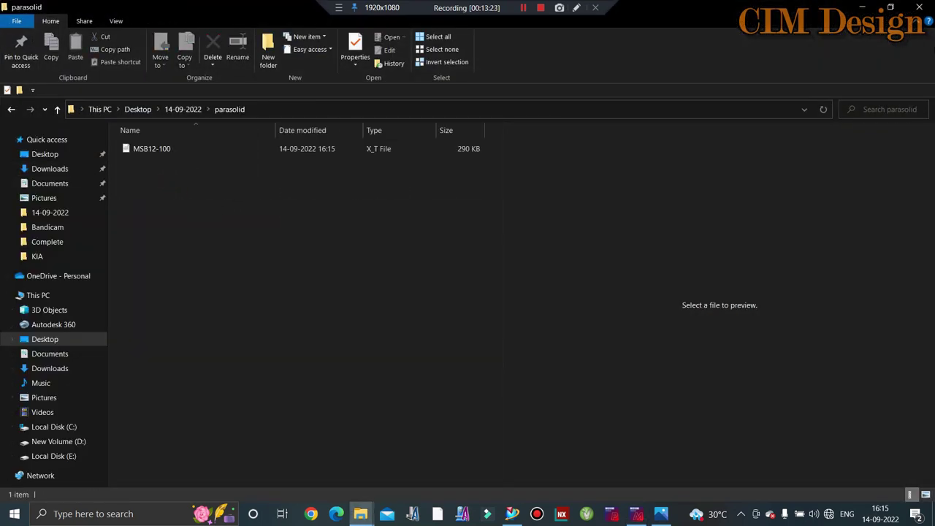
pyautogui.click(863, 7)
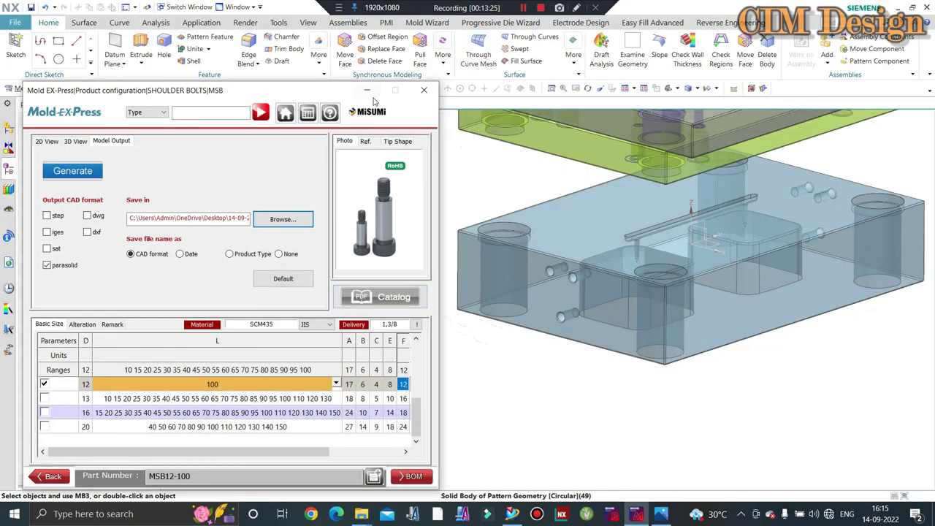
pyautogui.scroll(-3, 475, 346)
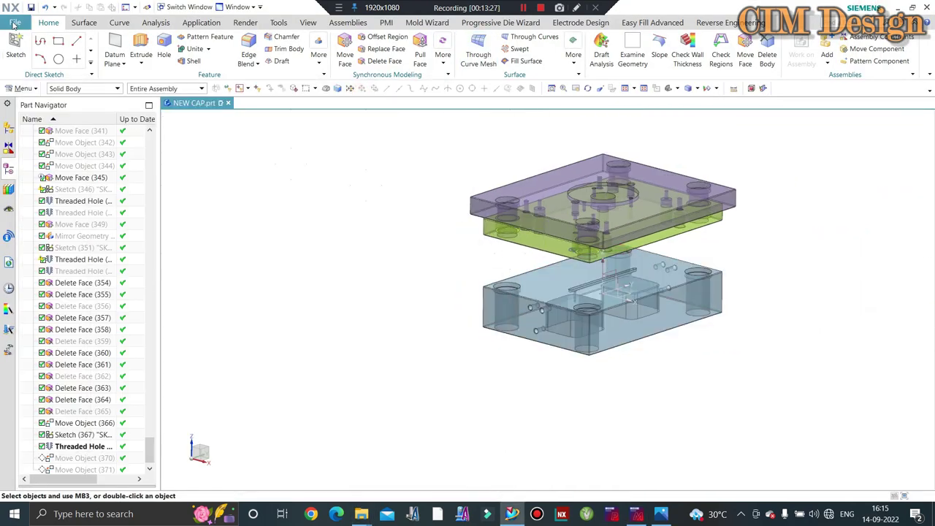
# Import MSB12-100 from Desktop > 14-09-2022 > parasolid as a Parasolid body
pyautogui.click(15, 24)
pyautogui.click(167, 78)
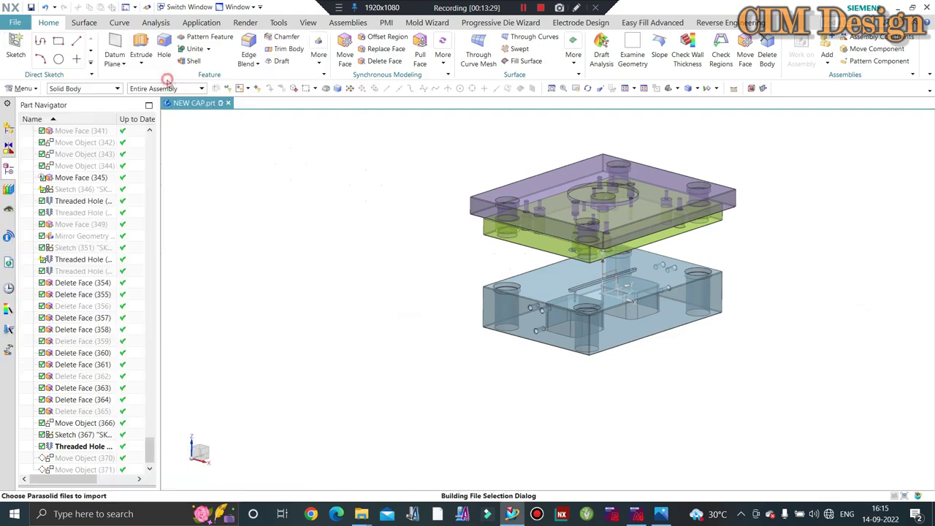
pyautogui.click(319, 212)
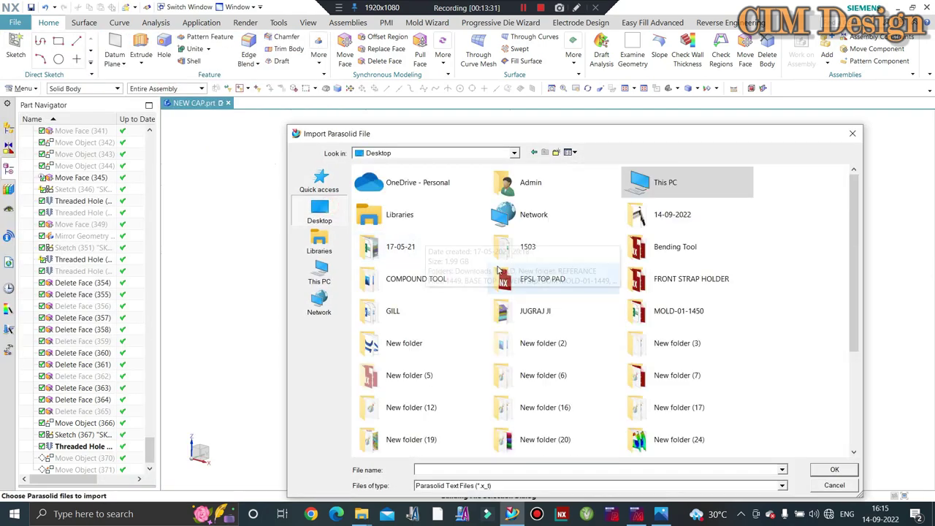
pyautogui.doubleClick(663, 218)
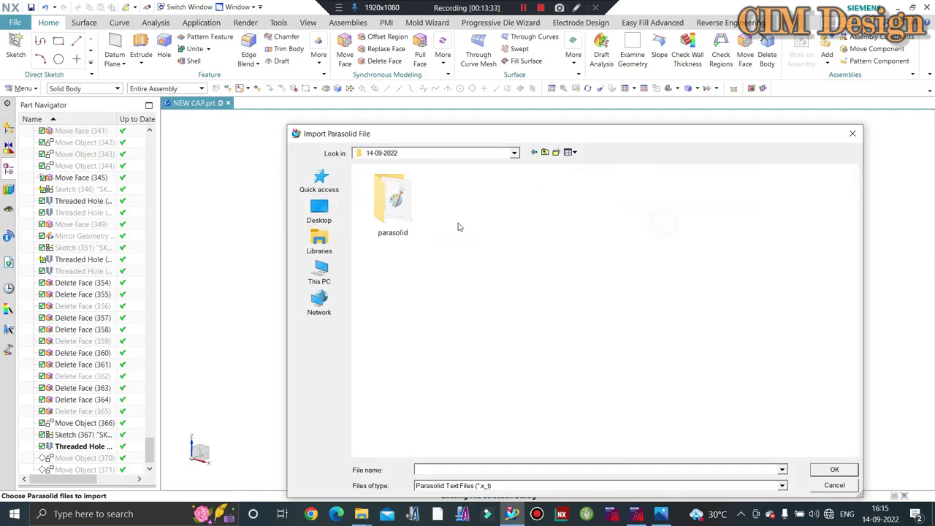
pyautogui.doubleClick(392, 201)
pyautogui.click(389, 186)
pyautogui.click(833, 469)
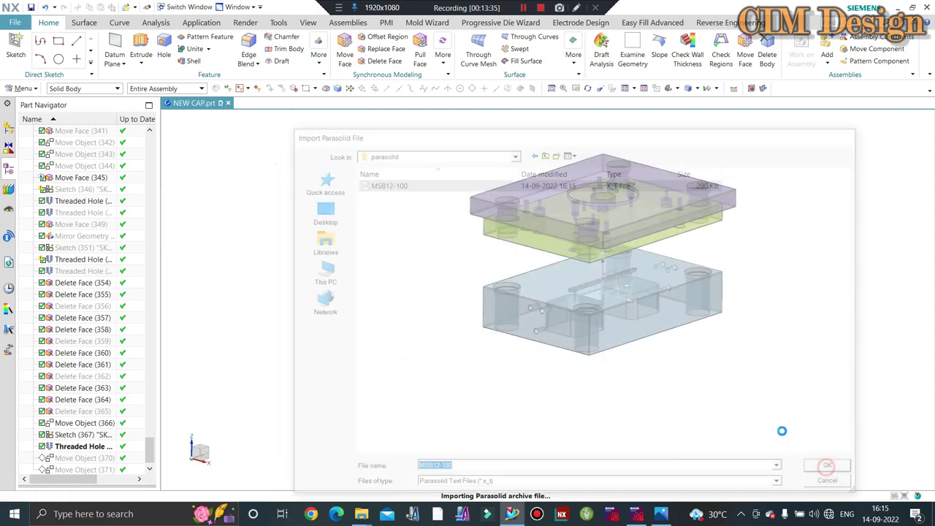
pyautogui.moveTo(606, 378)
pyautogui.mouseDown(button='middle')
pyautogui.moveTo(614, 345)
pyautogui.moveTo(620, 370)
pyautogui.mouseUp(button='middle')
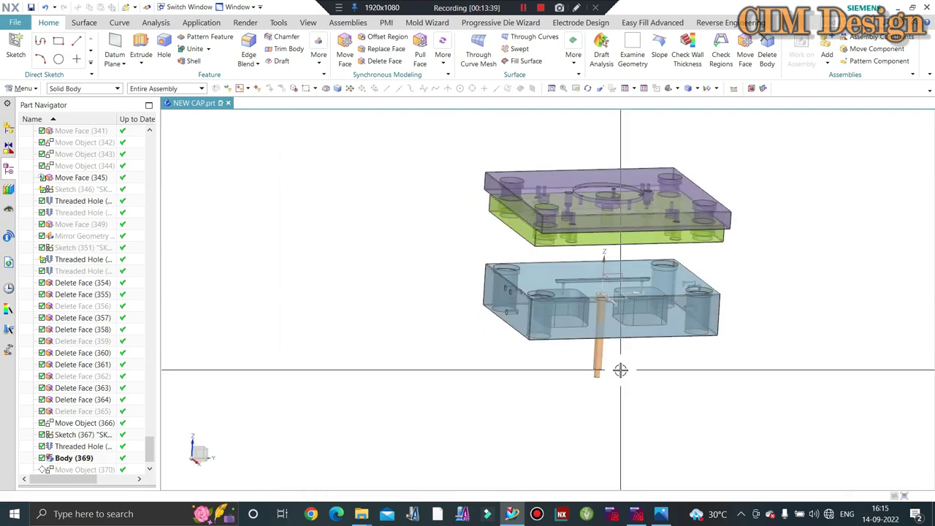
# Dynamically move the bolt -310 mm along YC and flip it 180° about XC
pyautogui.hotkey('ctrl', 't')
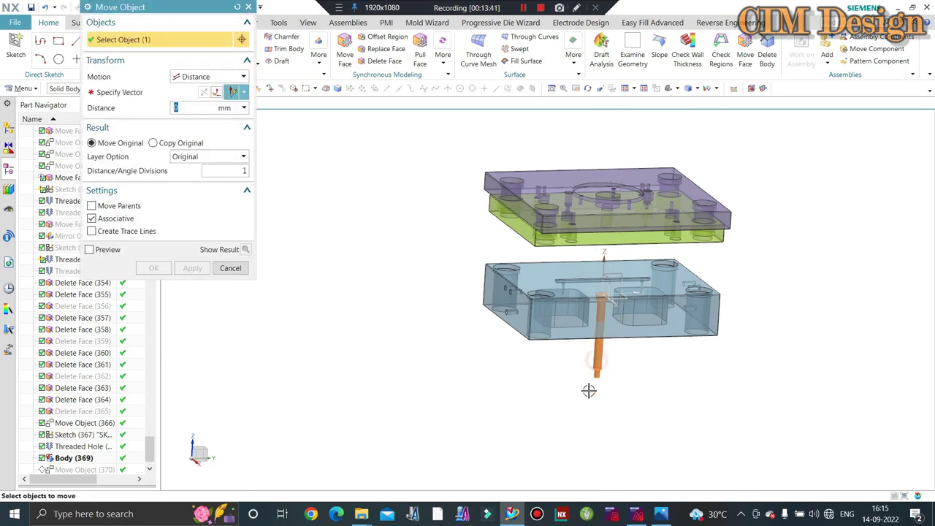
pyautogui.click(208, 77)
pyautogui.click(213, 179)
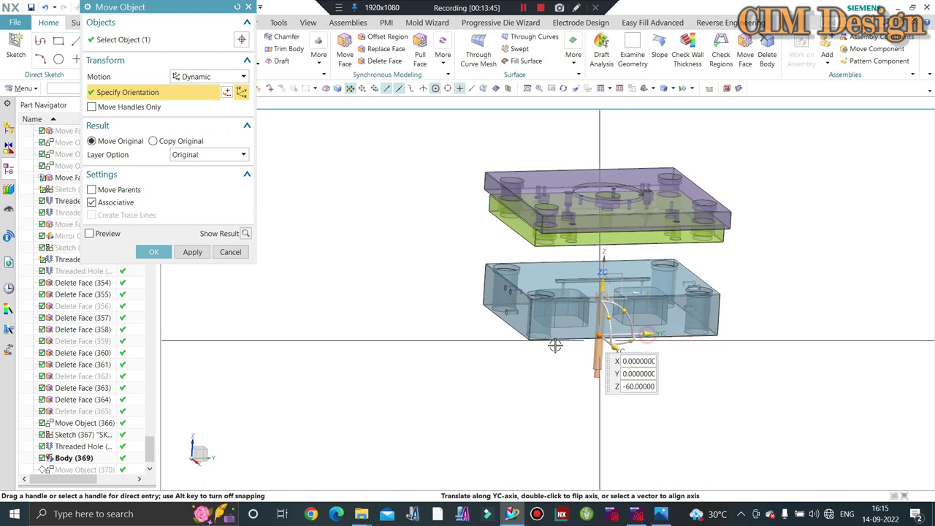
pyautogui.moveTo(555, 345); pyautogui.dragTo(350, 343)
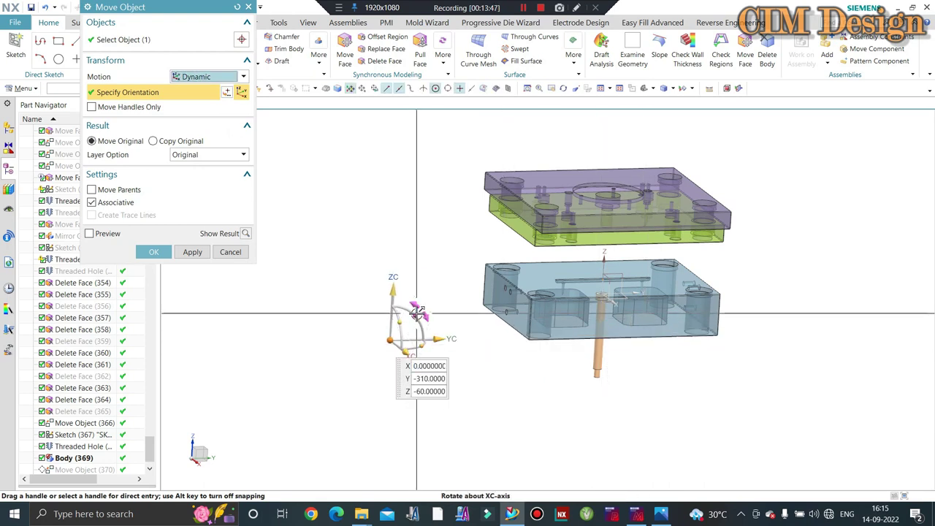
pyautogui.moveTo(417, 313)
pyautogui.mouseDown()
pyautogui.moveTo(384, 343)
pyautogui.moveTo(371, 334)
pyautogui.moveTo(377, 324)
pyautogui.moveTo(369, 329)
pyautogui.moveTo(384, 361)
pyautogui.moveTo(371, 361)
pyautogui.mouseUp()
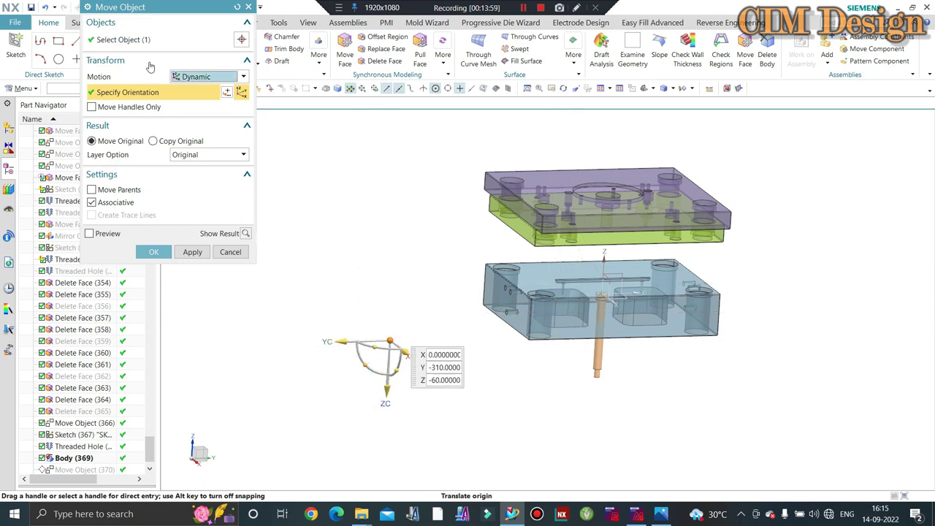
pyautogui.click(124, 40)
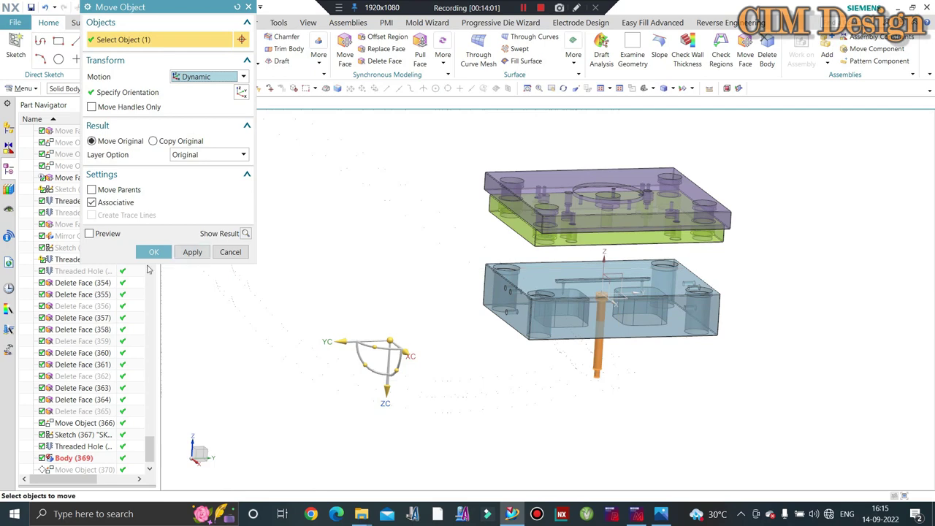
pyautogui.click(154, 251)
# Check the flipped bolt from a side view, then return to the trimetric view
pyautogui.moveTo(229, 252)
pyautogui.mouseDown(button='middle')
pyautogui.moveTo(354, 275)
pyautogui.moveTo(309, 269)
pyautogui.mouseUp(button='middle')
pyautogui.press('F8')
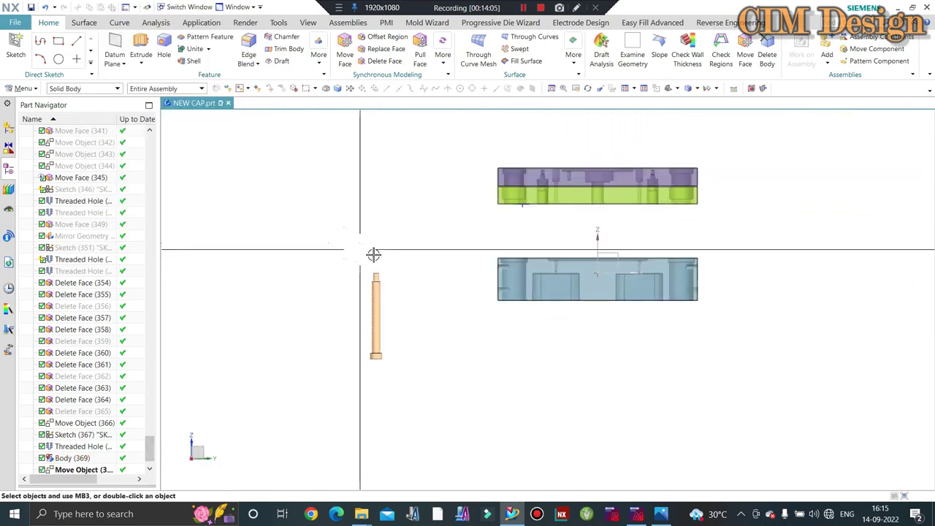
pyautogui.press('Home')
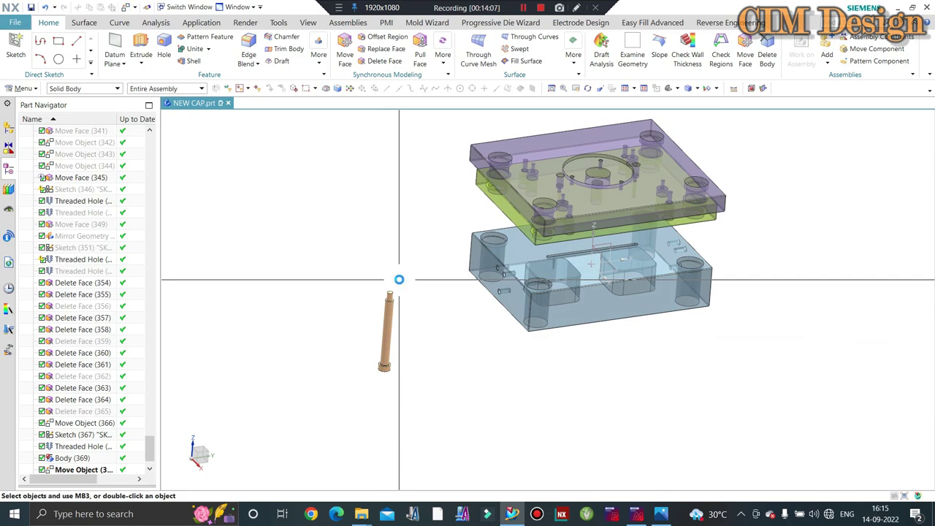
pyautogui.hotkey('ctrl', 't')
# Start a Point to Point move of the MSB12-100 bolt from its shoulder arc centre
pyautogui.click(331, 338)
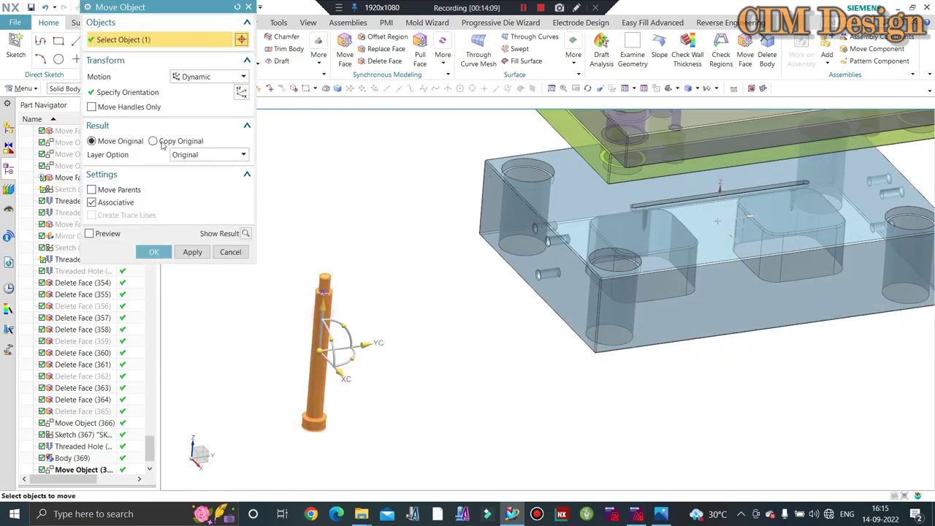
pyautogui.click(195, 77)
pyautogui.click(202, 132)
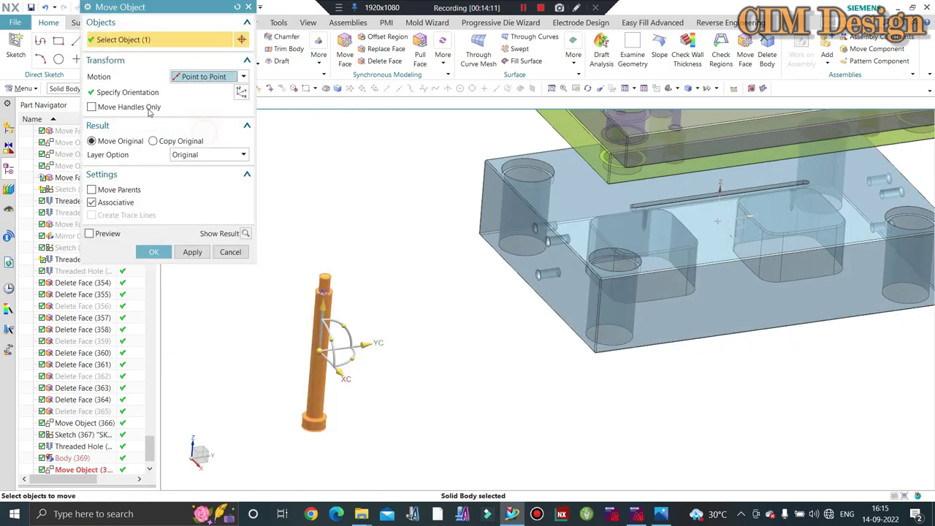
pyautogui.scroll(3, 310, 305)
pyautogui.scroll(3, 311, 305)
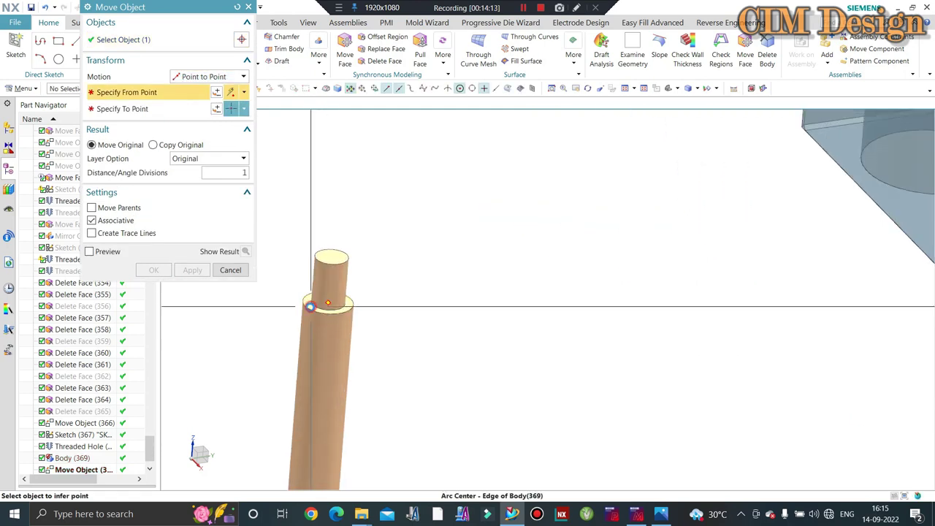
pyautogui.click(310, 306)
pyautogui.scroll(-3, 315, 202)
# Use the hole's sketch point as destination and apply the move to seat the bolt
pyautogui.moveTo(315, 202)
pyautogui.mouseDown(button='middle')
pyautogui.moveTo(424, 226)
pyautogui.moveTo(415, 188)
pyautogui.moveTo(511, 168)
pyautogui.mouseUp(button='middle')
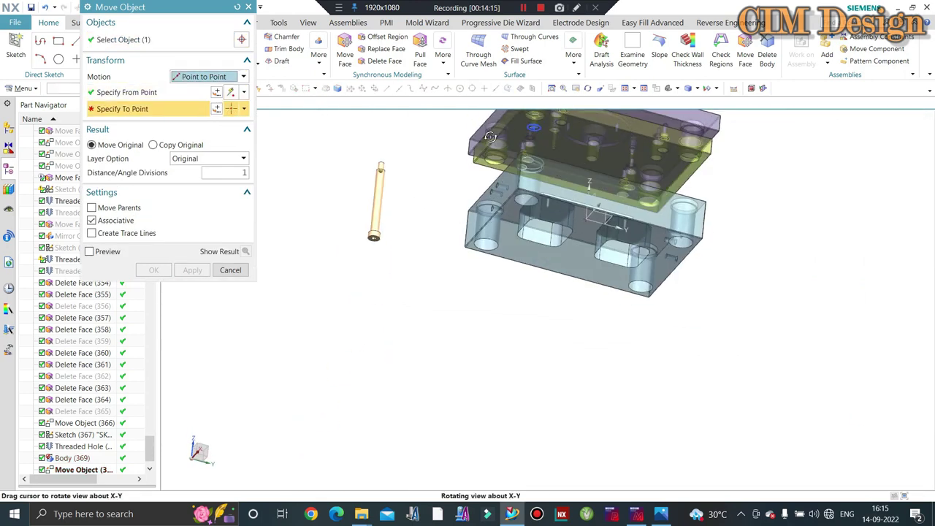
pyautogui.scroll(3, 534, 154)
pyautogui.scroll(3, 535, 155)
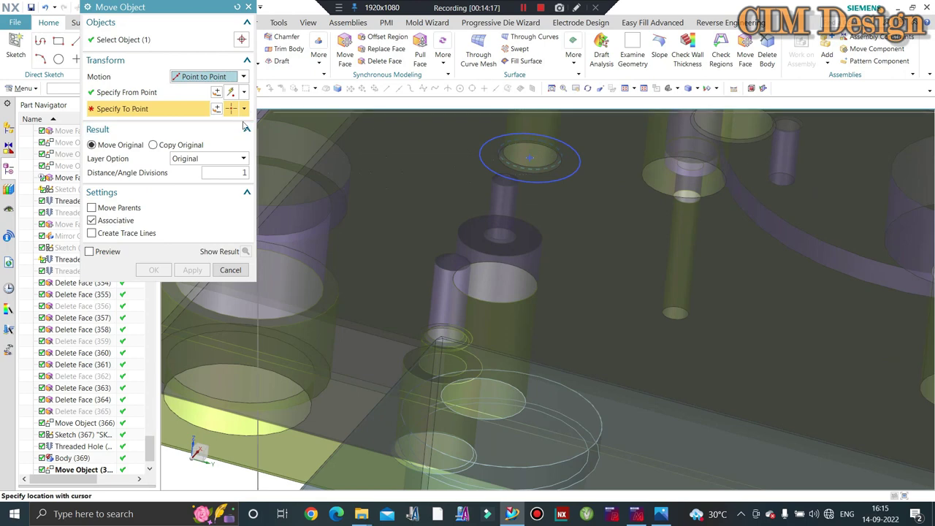
pyautogui.click(244, 108)
pyautogui.click(230, 124)
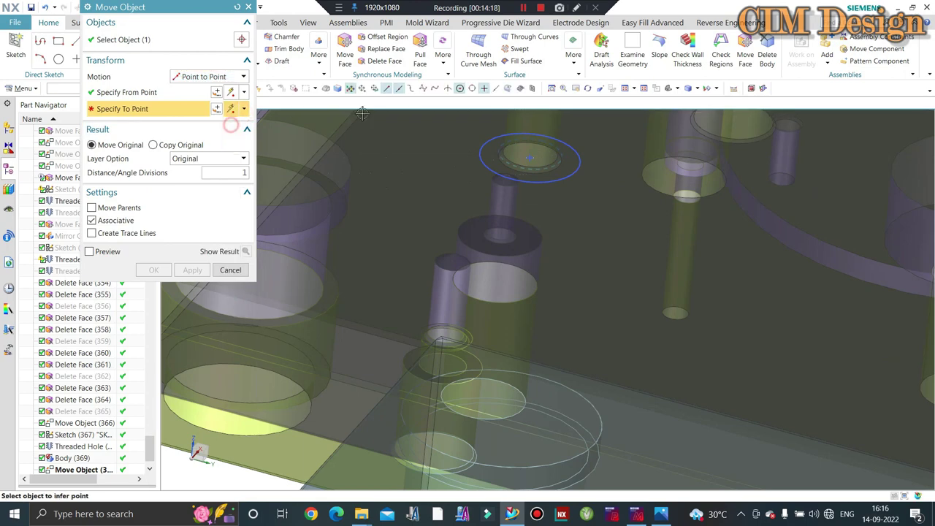
pyautogui.click(532, 157)
pyautogui.scroll(-3, 479, 148)
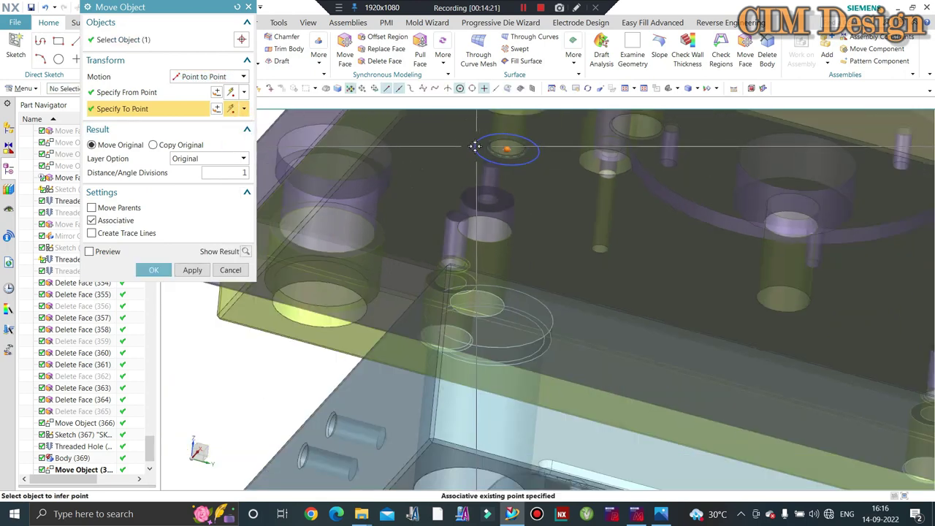
pyautogui.middleClick(453, 191)
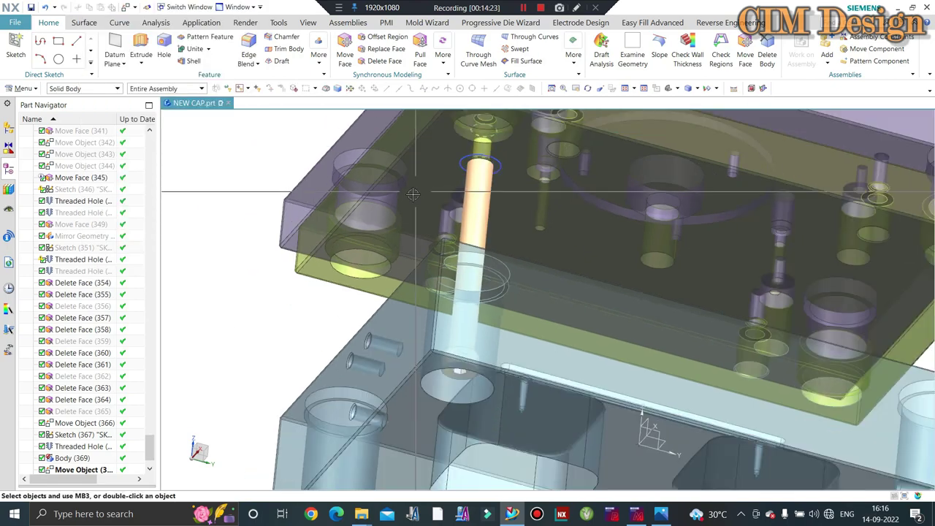
# View the seated bolt's head from the front and check its 8.5 mm radius in Geometric Properties
pyautogui.moveTo(416, 191)
pyautogui.mouseDown(button='middle')
pyautogui.moveTo(407, 215)
pyautogui.moveTo(321, 213)
pyautogui.mouseUp(button='middle')
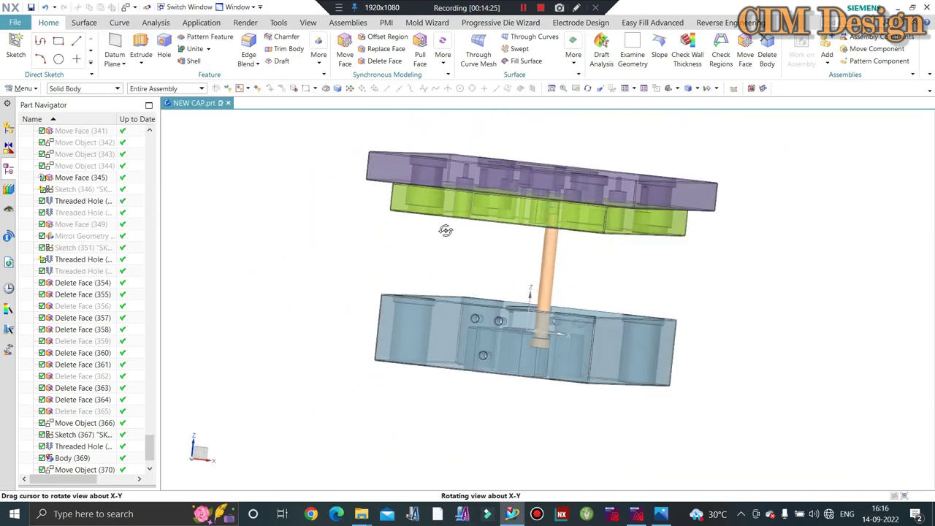
pyautogui.press('F8')
pyautogui.scroll(3, 615, 253)
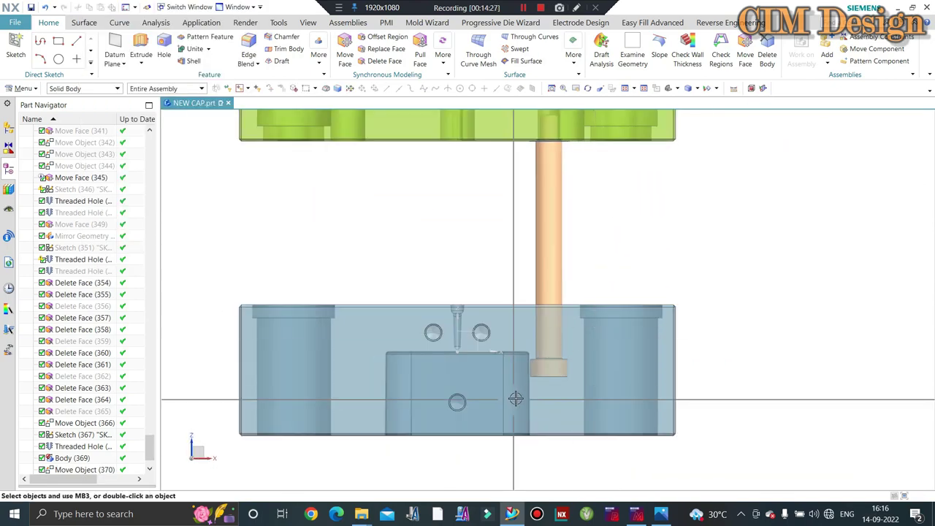
pyautogui.scroll(1, 537, 319)
pyautogui.moveTo(537, 319); pyautogui.dragTo(423, 295, button='middle')
pyautogui.scroll(2, 423, 295)
pyautogui.scroll(2, 422, 295)
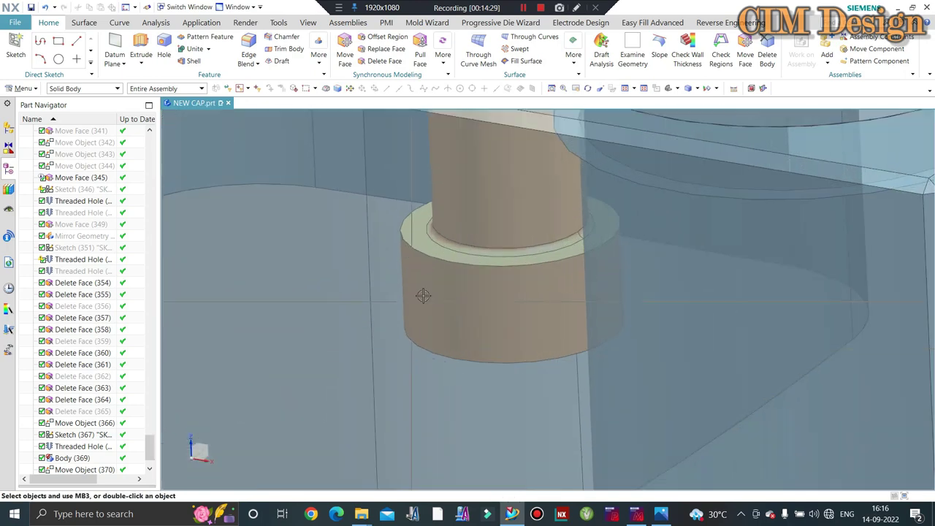
pyautogui.scroll(-3, 465, 270)
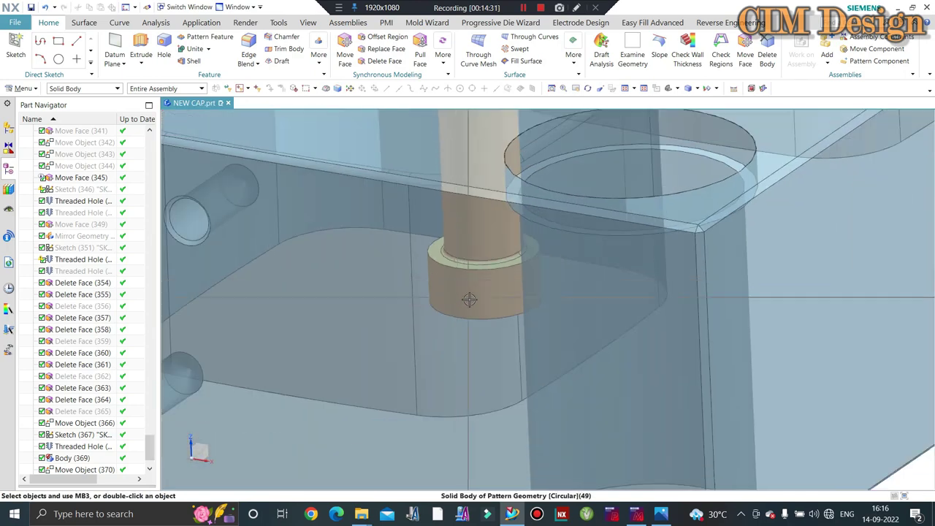
pyautogui.scroll(-2, 409, 344)
pyautogui.scroll(4, 438, 363)
pyautogui.hotkey('ctrl', 'shift', 'g')
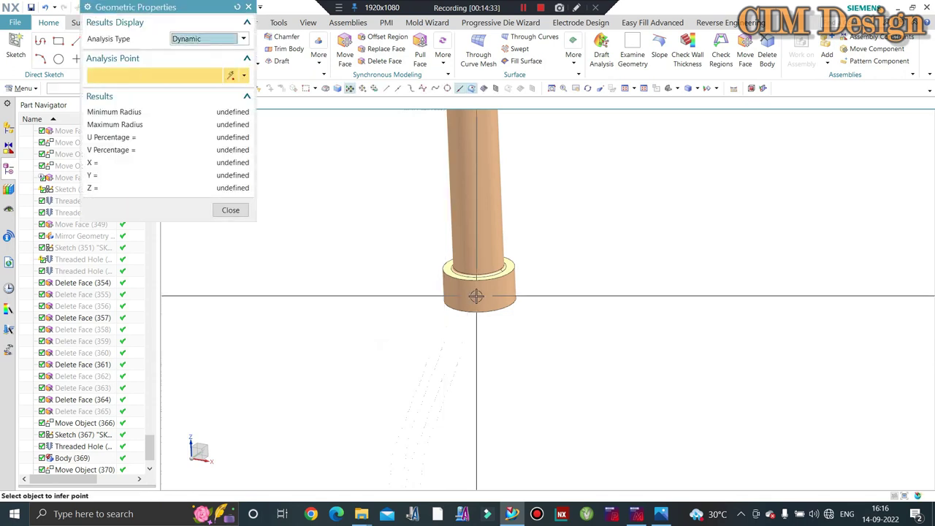
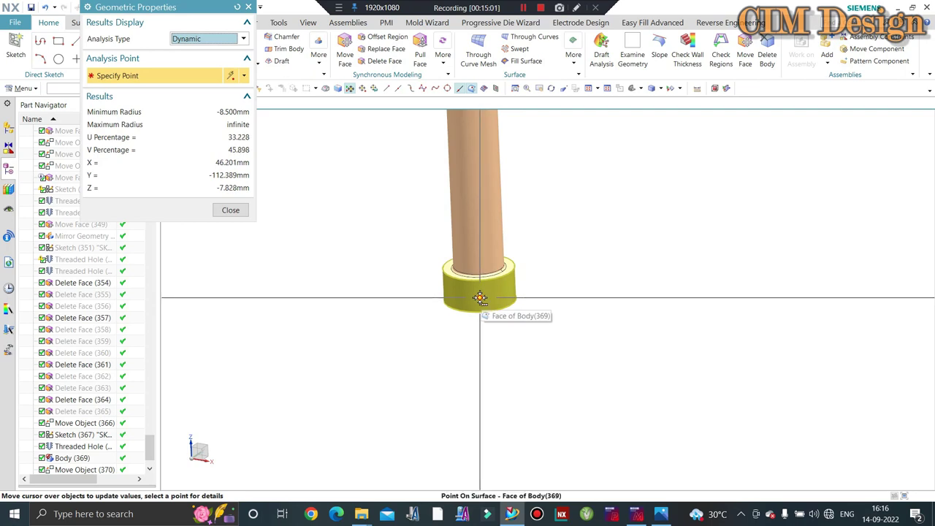
# Close the Geometric Properties readout and show the hidden blue mould block
pyautogui.scroll(-1, 479, 297)
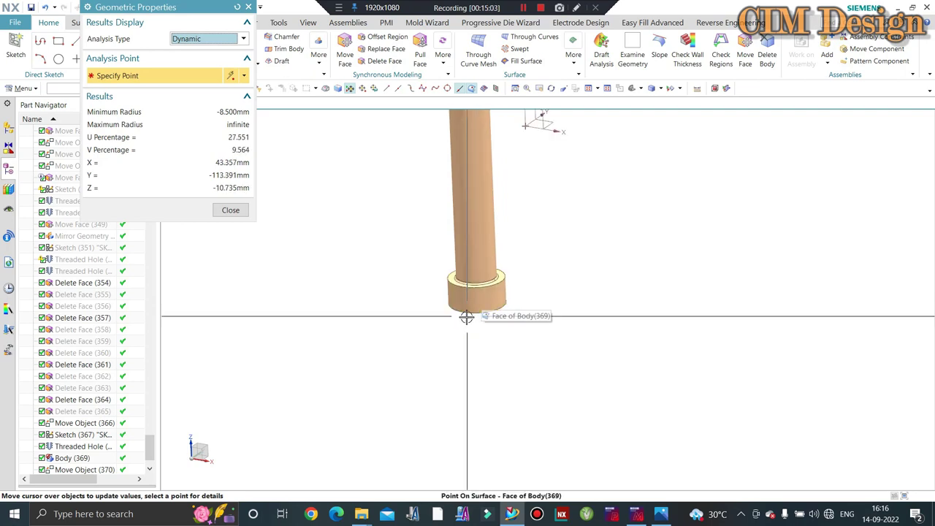
pyautogui.scroll(-3, 463, 315)
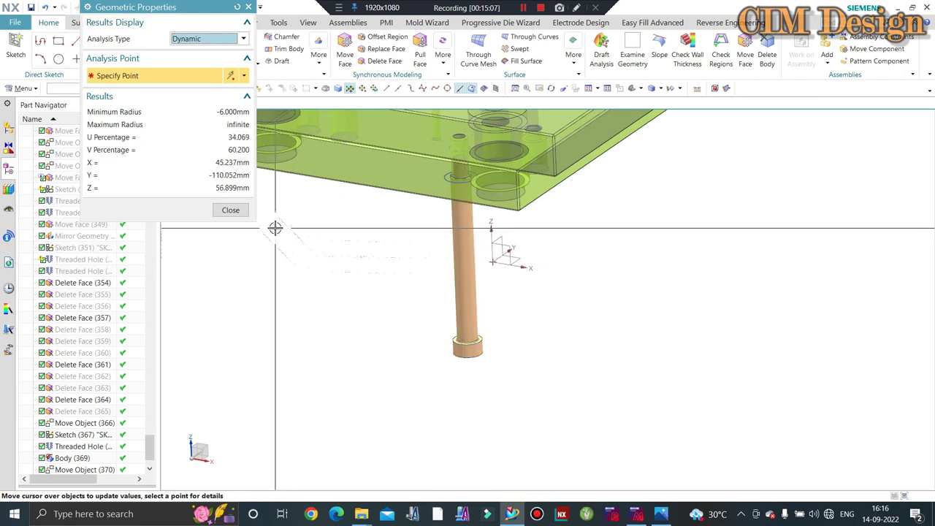
pyautogui.click(228, 211)
pyautogui.scroll(-1, 451, 300)
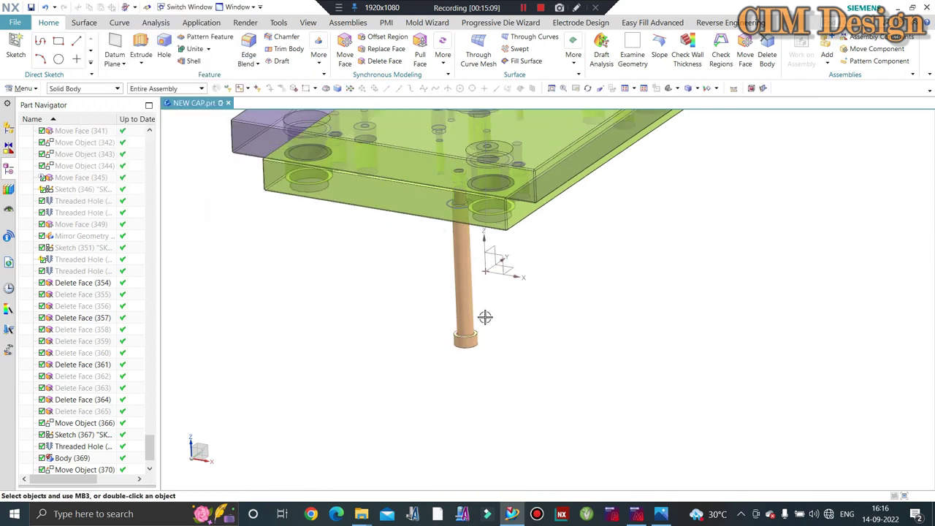
pyautogui.hotkey('ctrl', 'shift', 'u')
# Orbit and zoom onto the pin collar inside the blue block
pyautogui.moveTo(399, 322); pyautogui.dragTo(451, 331, button='middle')
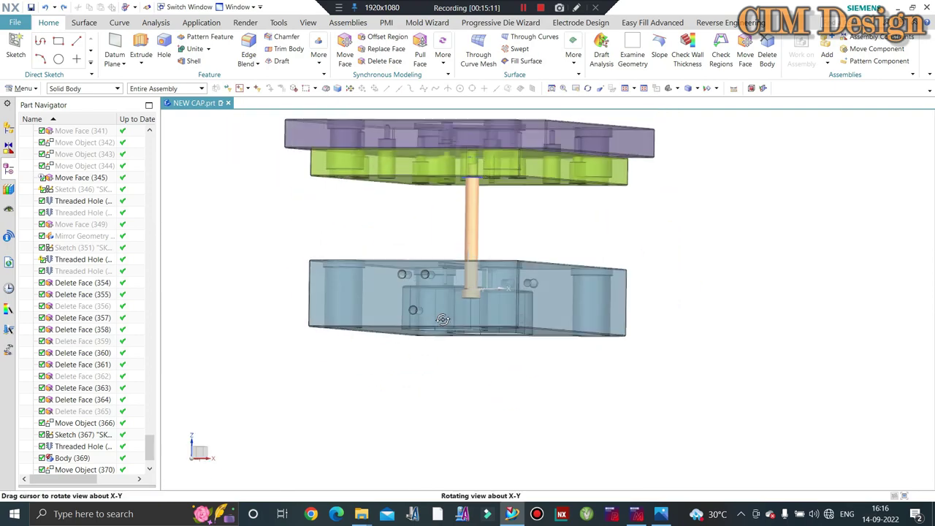
pyautogui.scroll(3, 450, 331)
pyautogui.scroll(3, 442, 324)
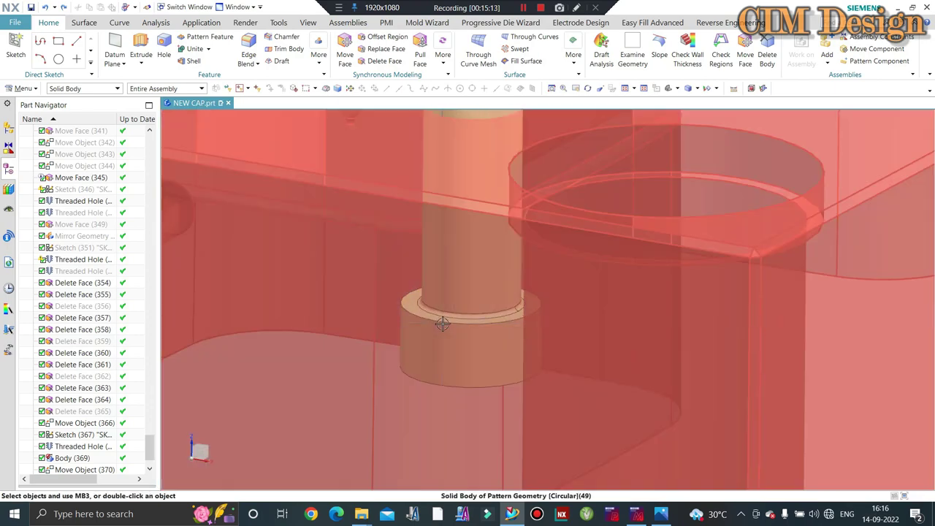
pyautogui.scroll(-3, 410, 299)
pyautogui.scroll(2, 439, 313)
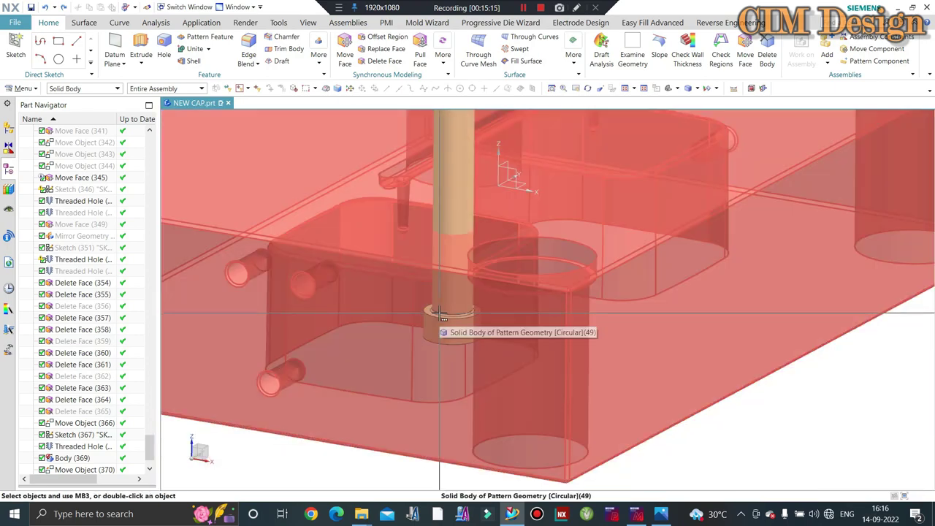
pyautogui.scroll(-2, 441, 315)
pyautogui.scroll(-2, 434, 330)
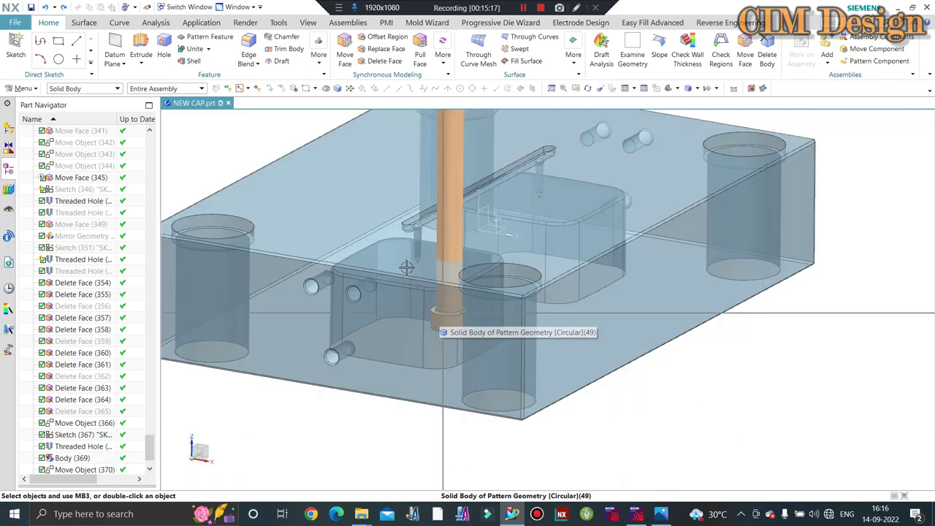
pyautogui.scroll(2, 442, 318)
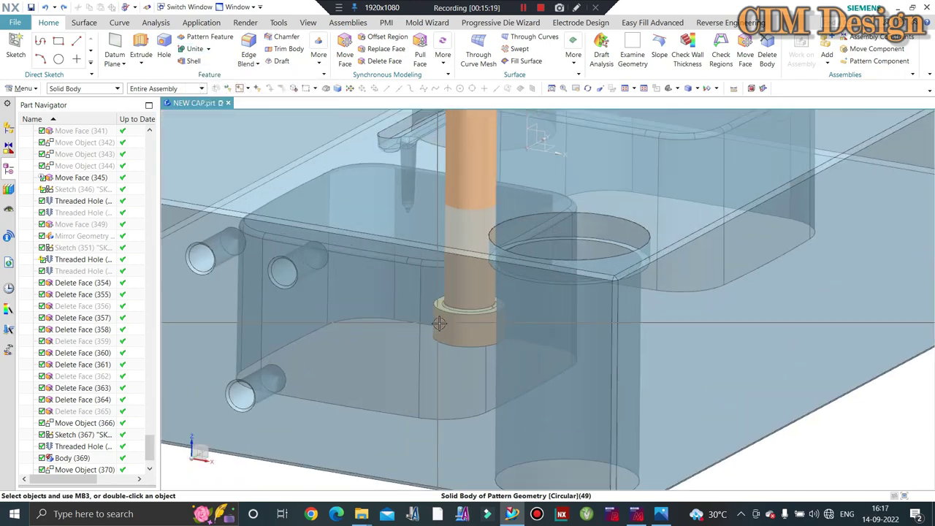
pyautogui.scroll(2, 441, 322)
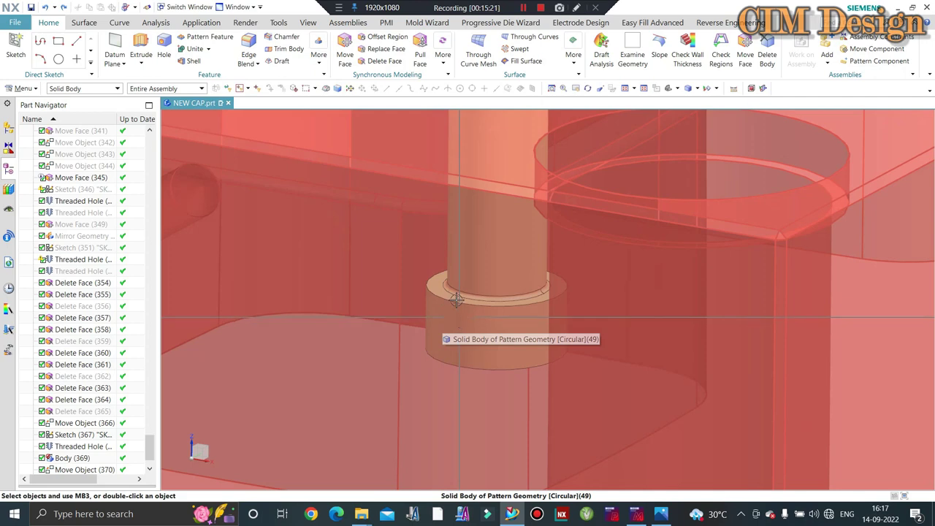
pyautogui.scroll(-2, 526, 324)
pyautogui.scroll(2, 459, 333)
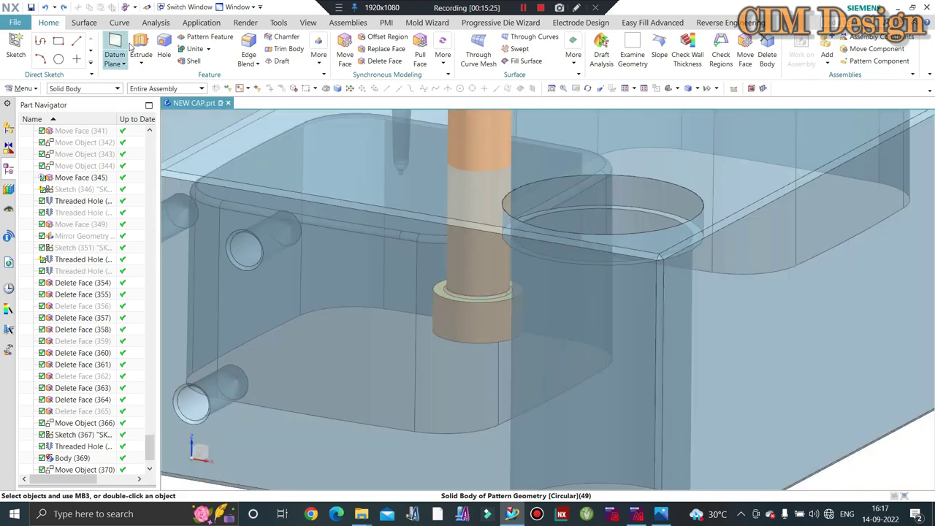
# Extrude the pin collar edge 53 mm downward with 1 mm single-sided offset and Boolean None
pyautogui.click(141, 45)
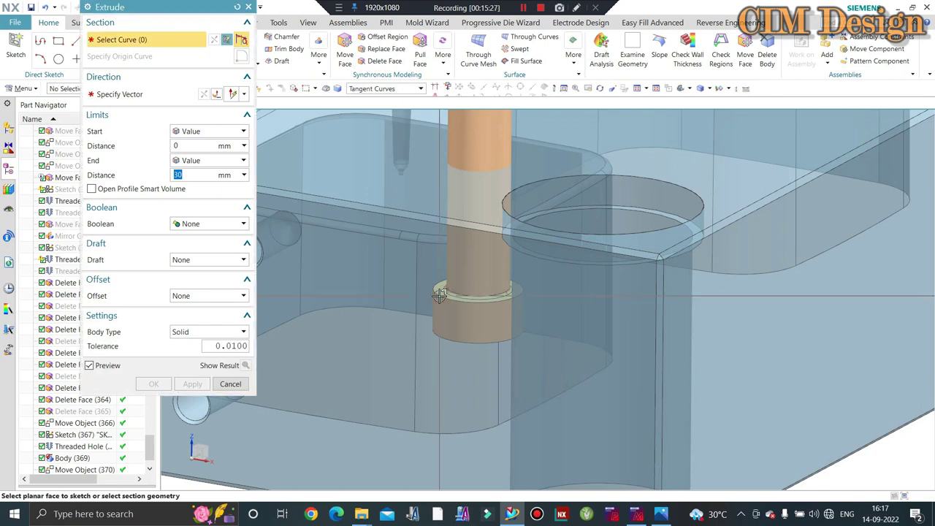
pyautogui.click(438, 295)
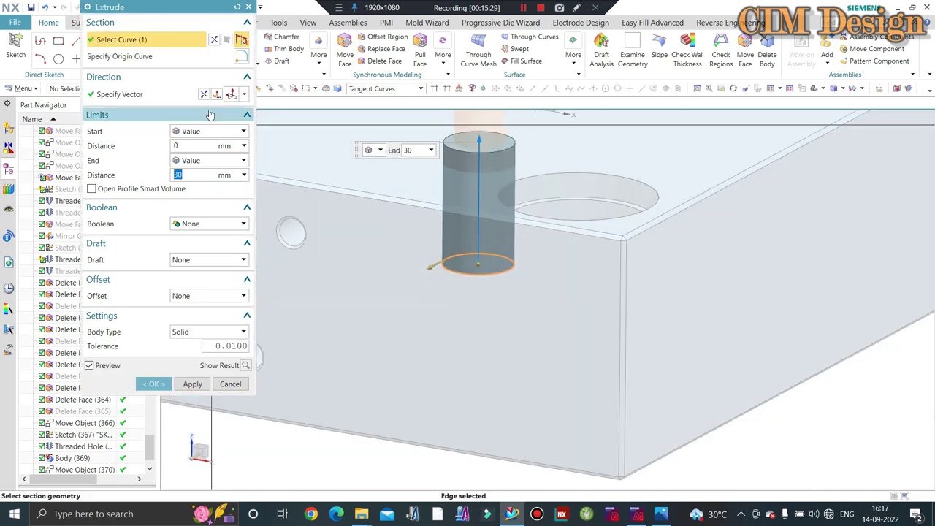
pyautogui.moveTo(481, 270); pyautogui.dragTo(479, 345, button='middle')
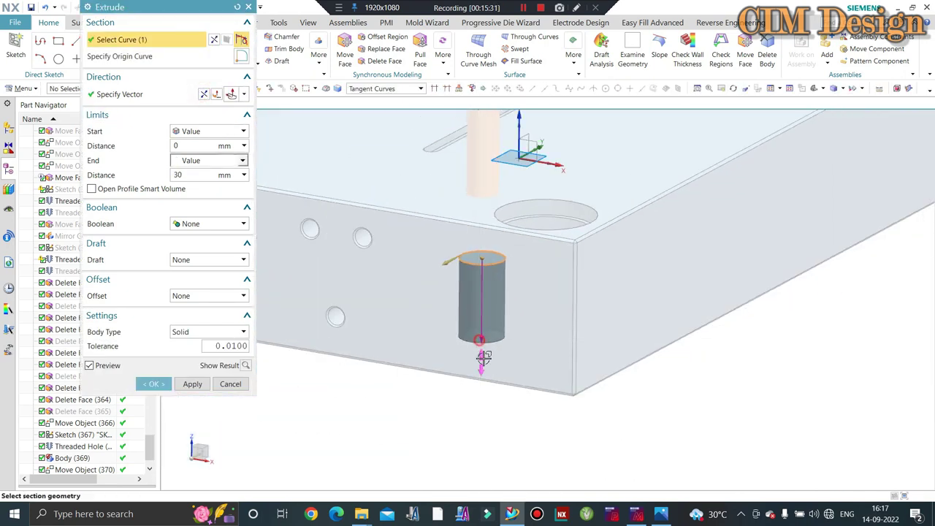
pyautogui.moveTo(483, 356); pyautogui.dragTo(482, 400)
pyautogui.click(206, 295)
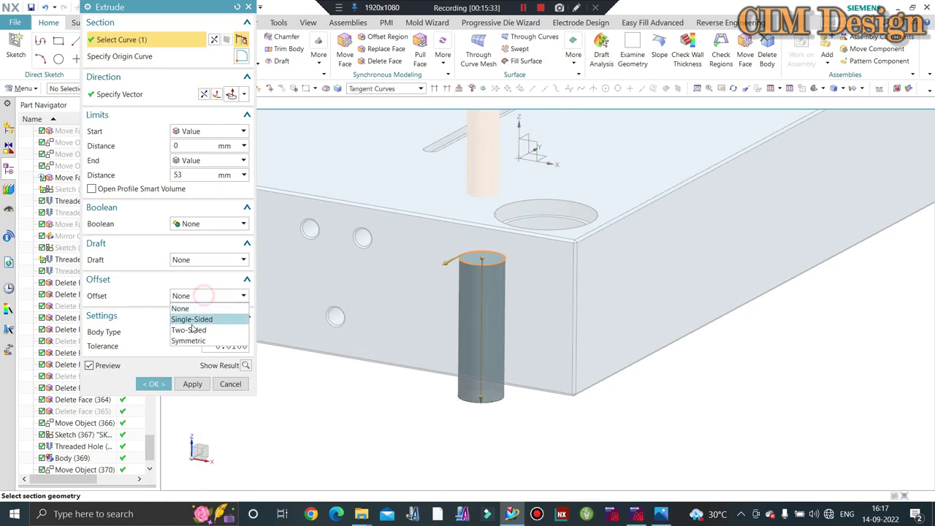
pyautogui.click(191, 319)
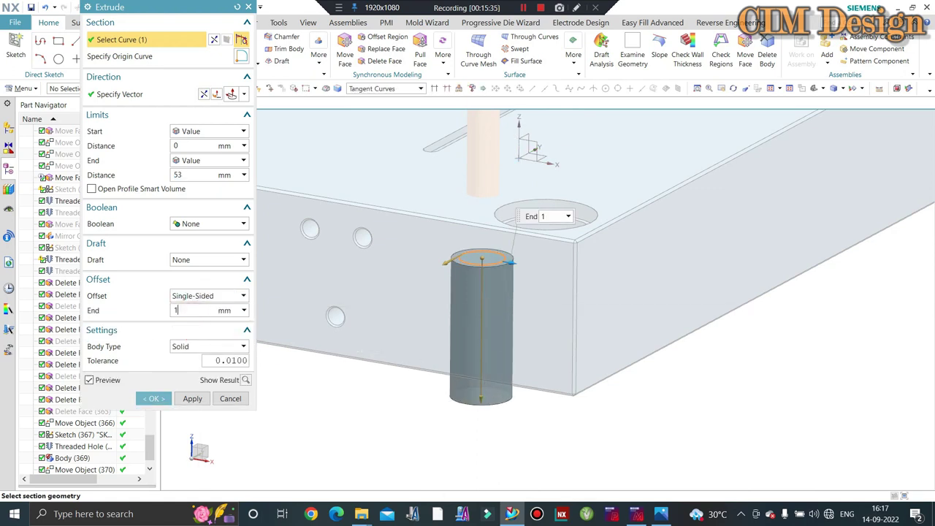
pyautogui.click(186, 227)
pyautogui.click(189, 258)
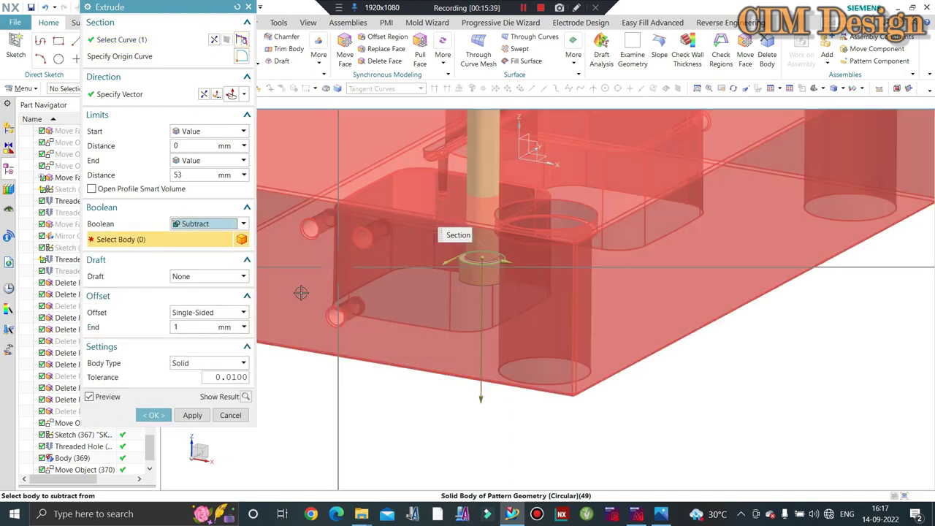
pyautogui.click(206, 226)
pyautogui.click(189, 236)
pyautogui.middleClick(342, 327)
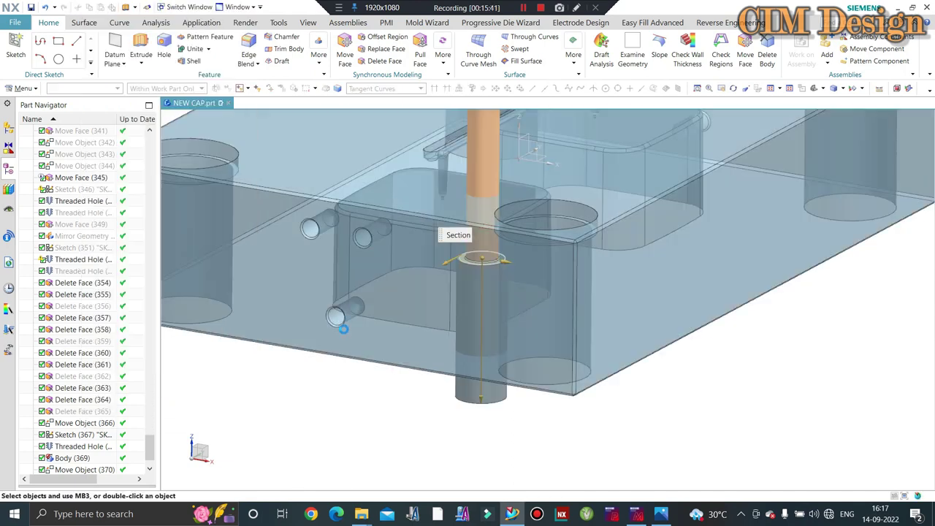
# Measure geometric properties, close the readout, and select the transparent blue mould block
pyautogui.hotkey('ctrl', 'shift', 'g')
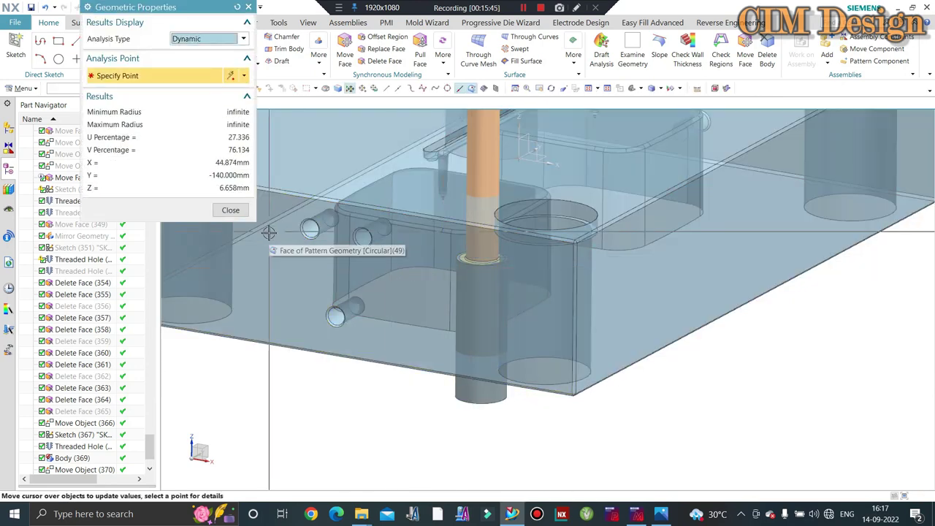
pyautogui.click(230, 210)
pyautogui.scroll(-3, 473, 249)
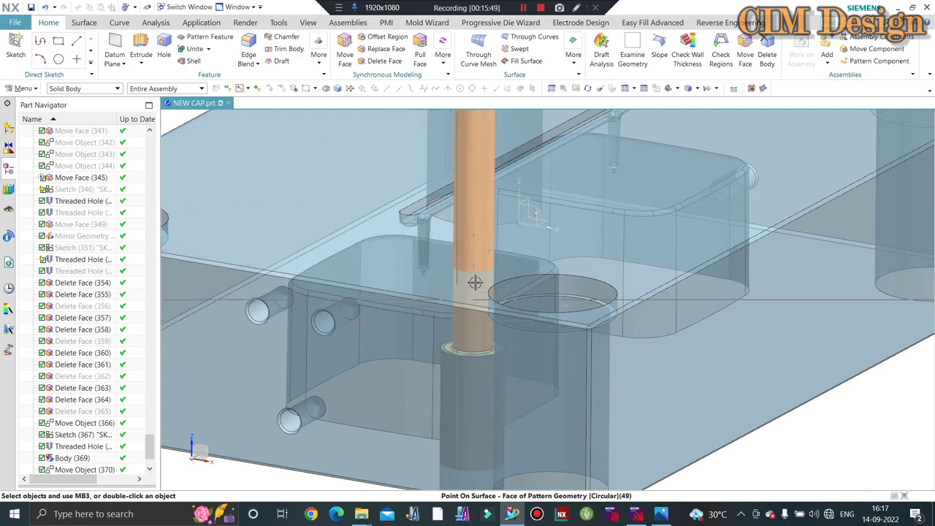
pyautogui.click(449, 312)
pyautogui.scroll(5, 459, 316)
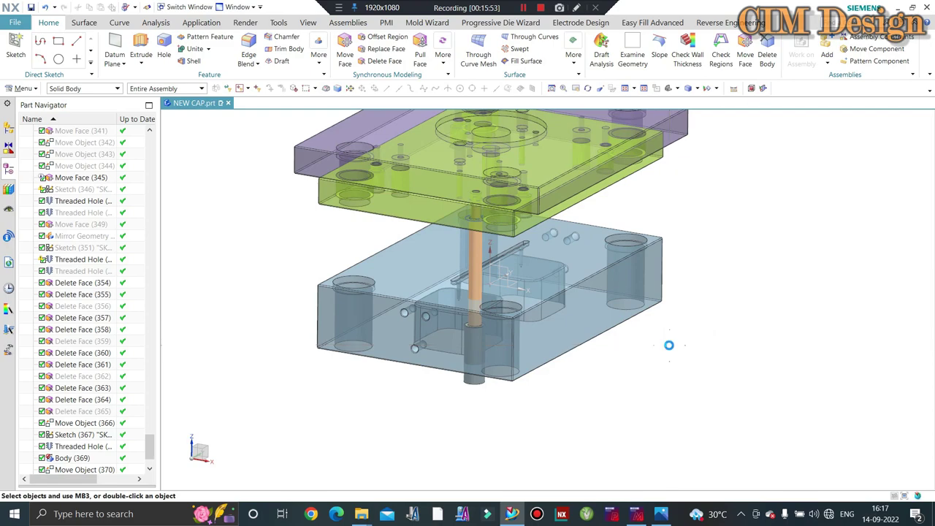
# Show the hidden purple and orange plates and orbit to view the assembly's underside
pyautogui.hotkey('ctrl', 'shift', 'k')
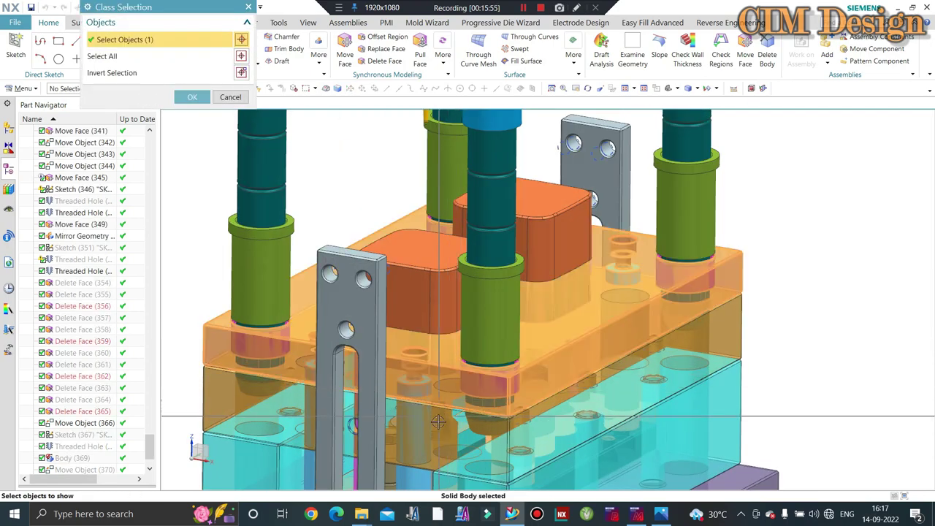
pyautogui.press('Escape')
pyautogui.moveTo(441, 309); pyautogui.dragTo(451, 353, button='middle')
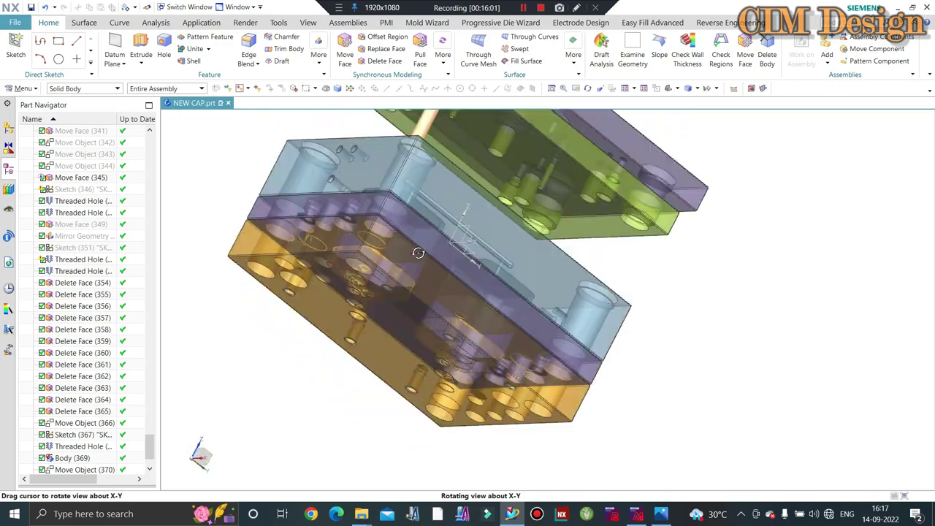
pyautogui.moveTo(452, 352); pyautogui.dragTo(414, 265, button='middle')
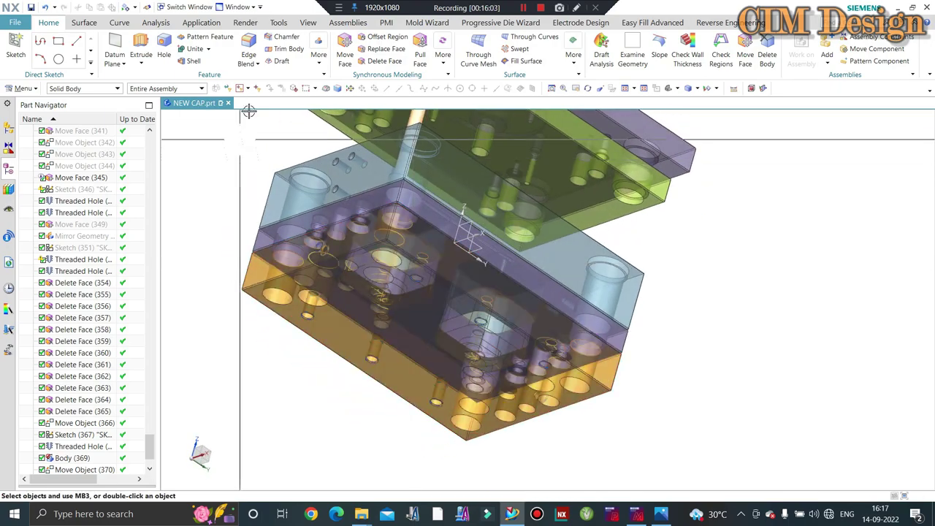
# Start Delete Face, picking and clearing cylindrical faces while orbiting to a top view
pyautogui.click(384, 60)
pyautogui.scroll(3, 375, 233)
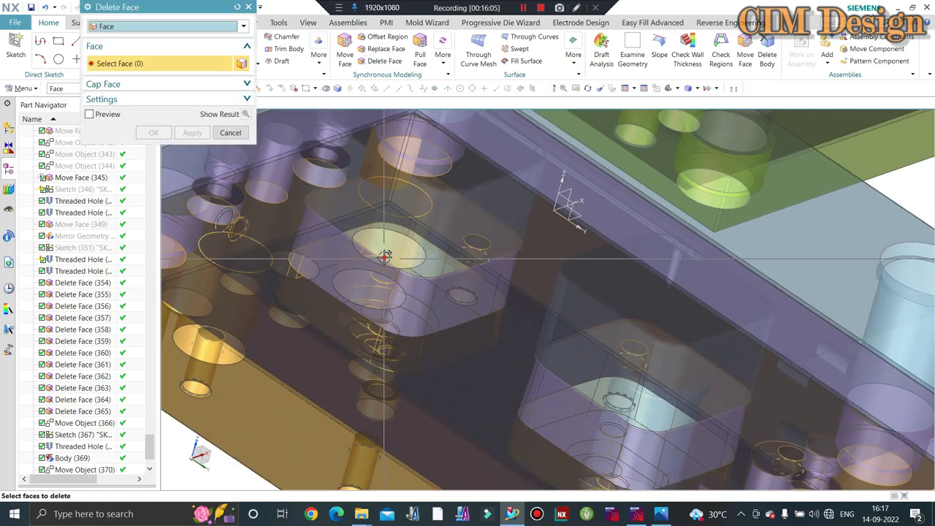
pyautogui.click(375, 233)
pyautogui.scroll(-2, 360, 234)
pyautogui.keyDown('shift'); pyautogui.click(437, 256); pyautogui.keyUp('shift')
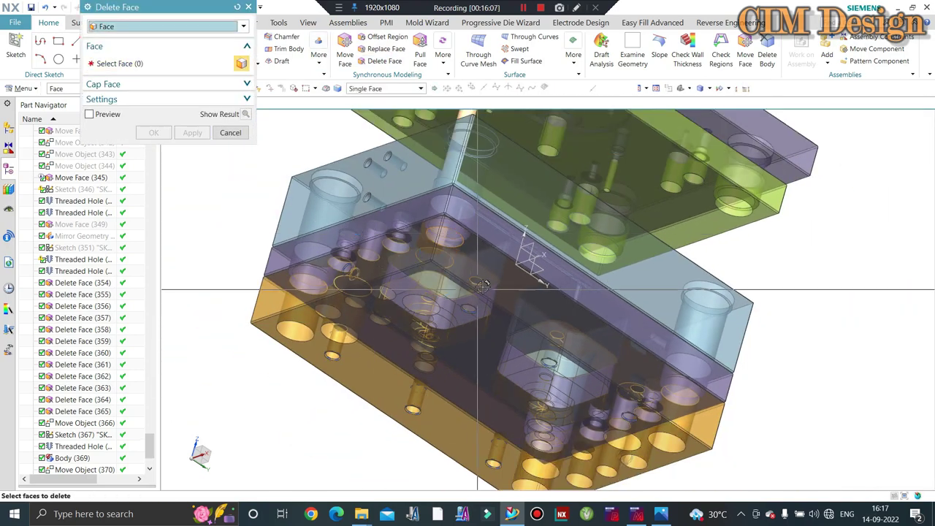
pyautogui.moveTo(437, 256)
pyautogui.mouseDown(button='middle')
pyautogui.moveTo(488, 258)
pyautogui.moveTo(499, 245)
pyautogui.mouseUp(button='middle')
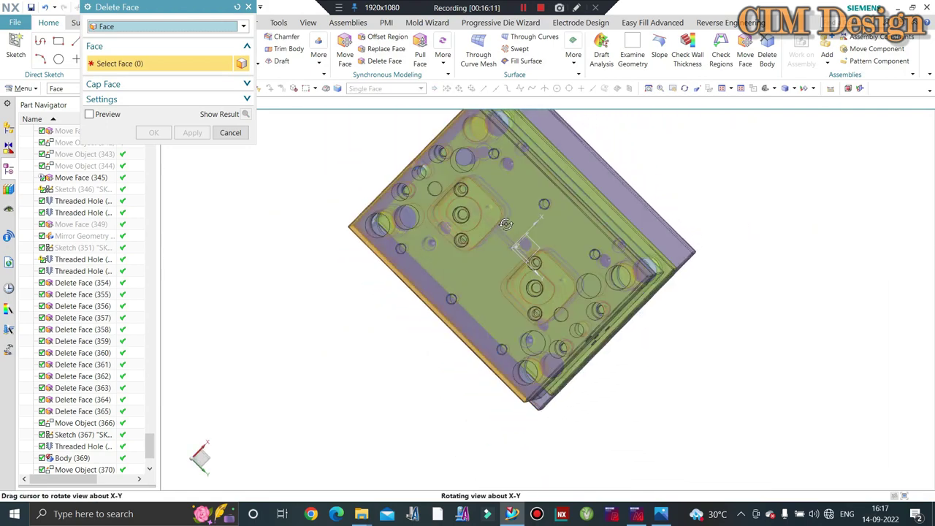
pyautogui.moveTo(501, 233); pyautogui.dragTo(455, 138, button='middle')
pyautogui.scroll(3, 456, 136)
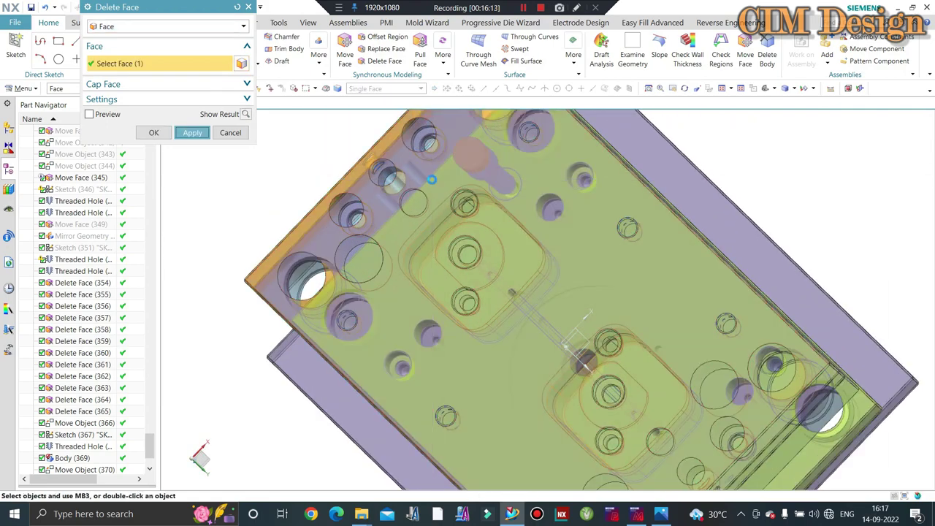
pyautogui.keyDown('shift'); pyautogui.click(432, 178); pyautogui.keyUp('shift')
pyautogui.scroll(2, 408, 211)
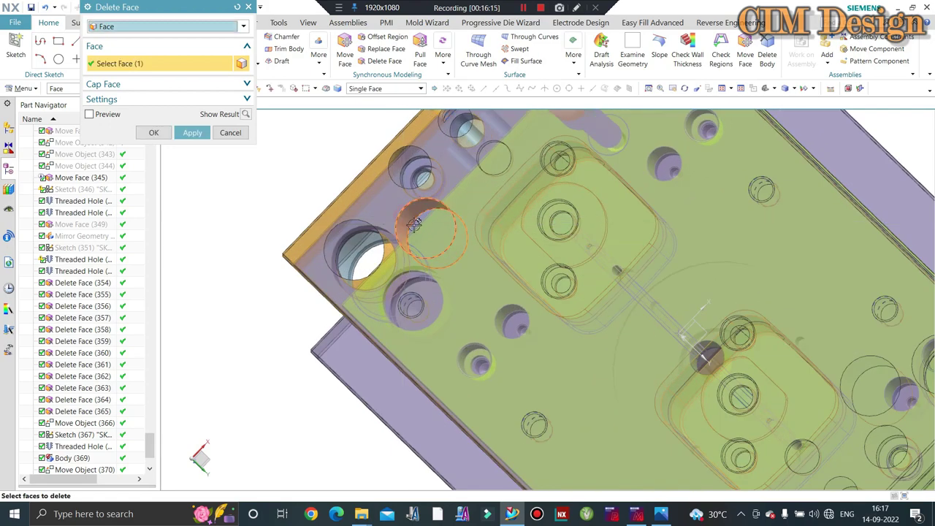
pyautogui.keyDown('shift'); pyautogui.click(414, 224); pyautogui.keyUp('shift')
# Pick and clear more plate faces, then cancel Delete Face without removing anything
pyautogui.scroll(-3, 414, 225)
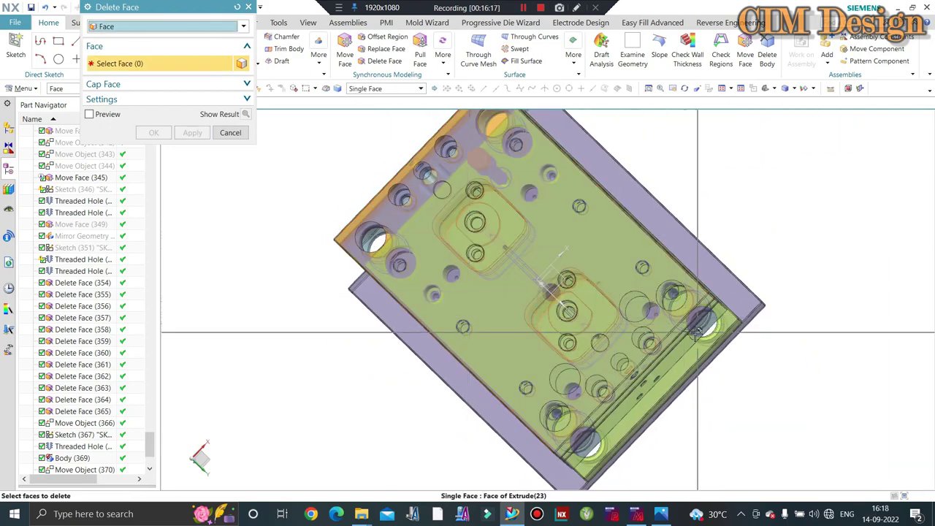
pyautogui.scroll(2, 695, 331)
pyautogui.click(566, 245)
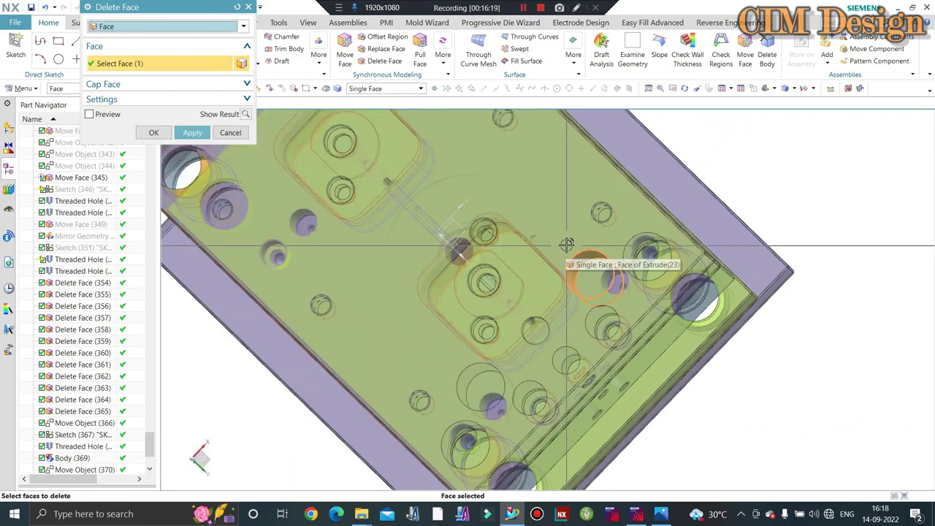
pyautogui.keyDown('shift'); pyautogui.click(559, 257); pyautogui.keyUp('shift')
pyautogui.scroll(2, 461, 372)
pyautogui.click(462, 372)
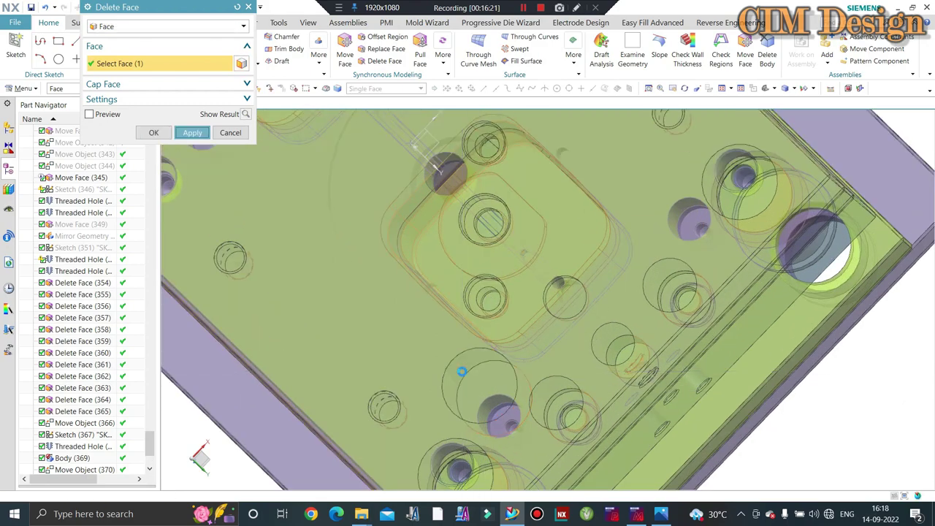
pyautogui.keyDown('shift'); pyautogui.click(461, 372); pyautogui.keyUp('shift')
pyautogui.scroll(-4, 461, 372)
pyautogui.moveTo(461, 372); pyautogui.dragTo(457, 374, button='middle')
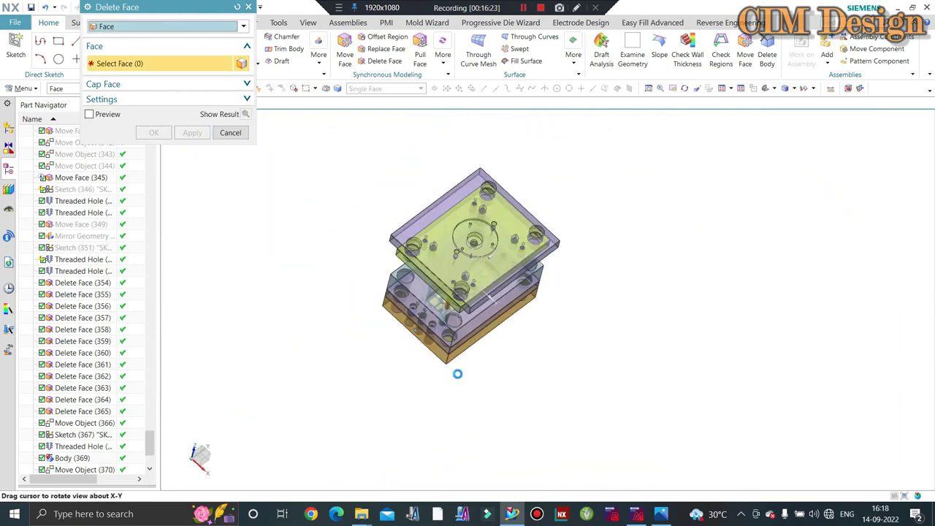
pyautogui.click(230, 132)
pyautogui.scroll(2, 472, 317)
# Edit the pin extrusion, lengthening its end distance from 53 to 135 mm
pyautogui.scroll(3, 472, 317)
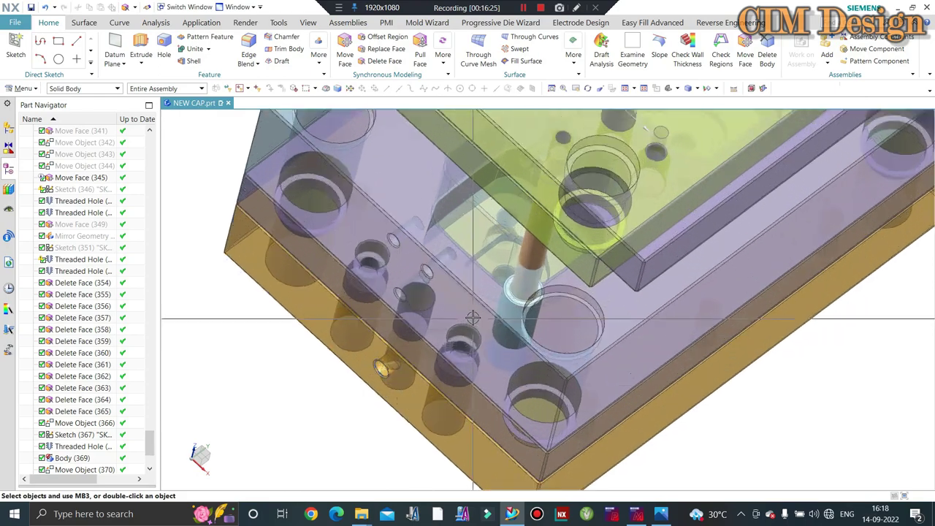
pyautogui.scroll(-3, 472, 317)
pyautogui.moveTo(472, 317)
pyautogui.mouseDown(button='middle')
pyautogui.moveTo(547, 364)
pyautogui.moveTo(504, 394)
pyautogui.moveTo(513, 387)
pyautogui.mouseUp(button='middle')
pyautogui.scroll(-2, 497, 336)
pyautogui.scroll(-3, 93, 453)
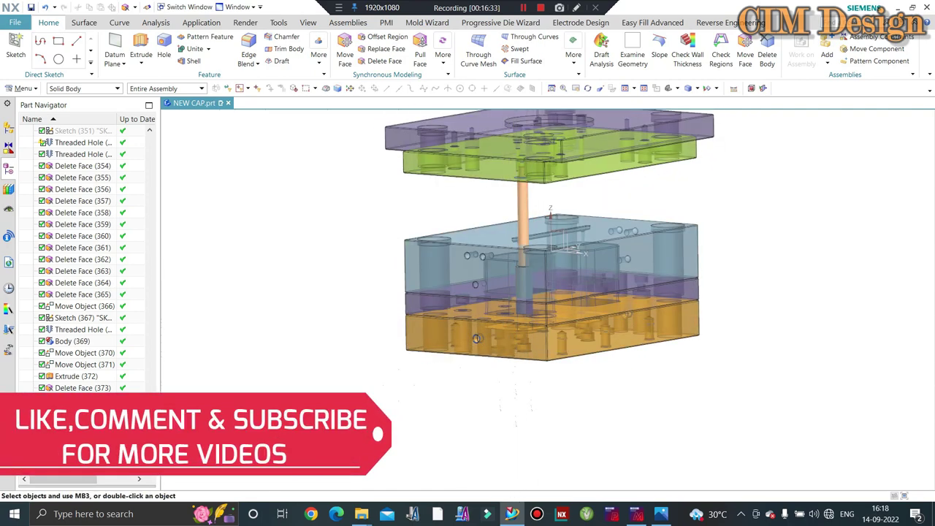
pyautogui.doubleClick(73, 376)
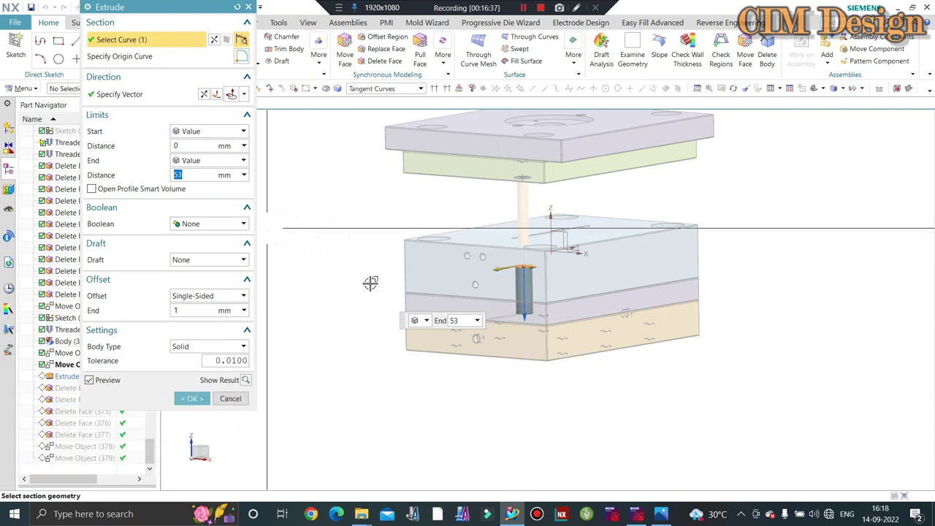
pyautogui.moveTo(528, 355); pyautogui.dragTo(530, 384)
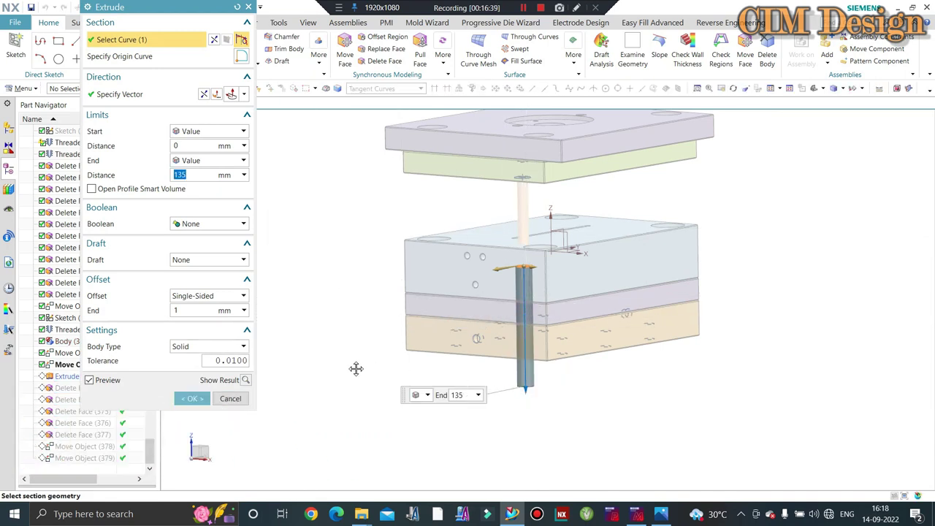
pyautogui.middleClick(320, 365)
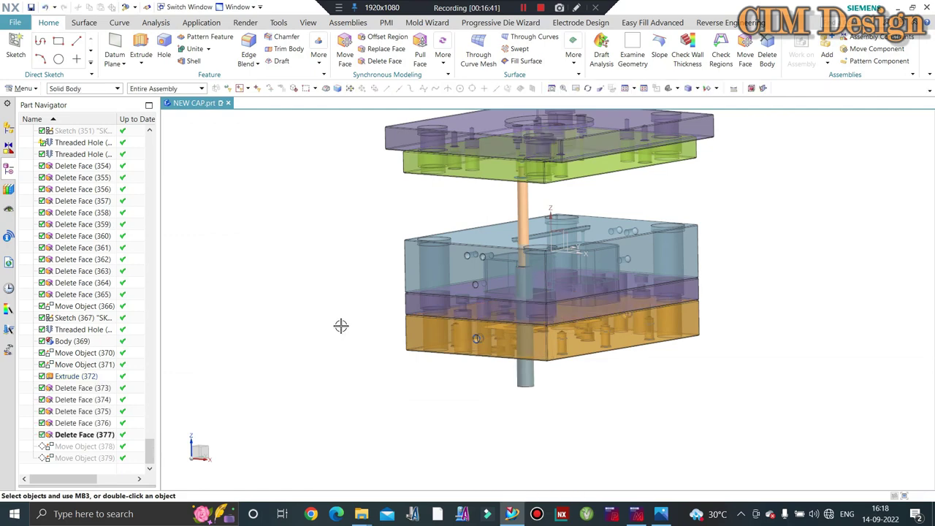
# Orbit to inspect the 135 mm extrusion passing below the plates
pyautogui.moveTo(340, 326)
pyautogui.mouseDown(button='middle')
pyautogui.moveTo(355, 343)
pyautogui.moveTo(431, 286)
pyautogui.mouseUp(button='middle')
pyautogui.scroll(3, 432, 274)
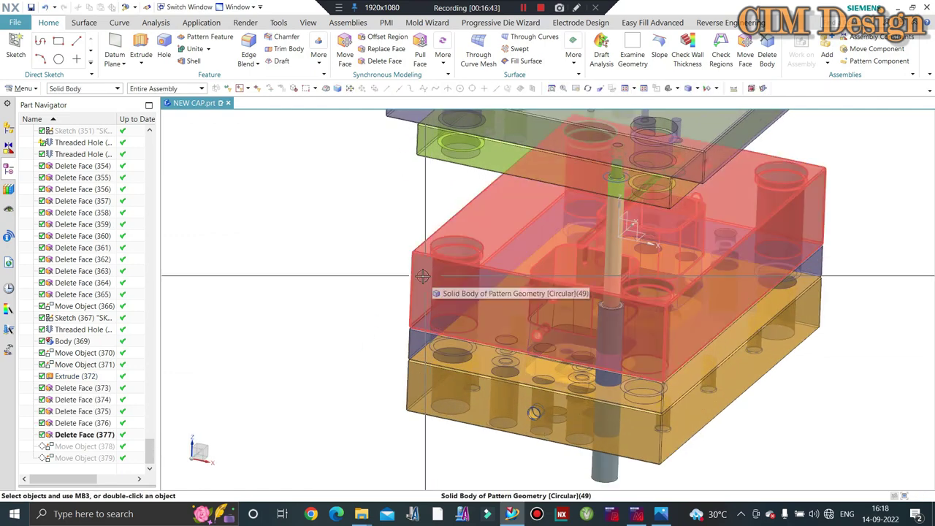
pyautogui.scroll(-2, 422, 275)
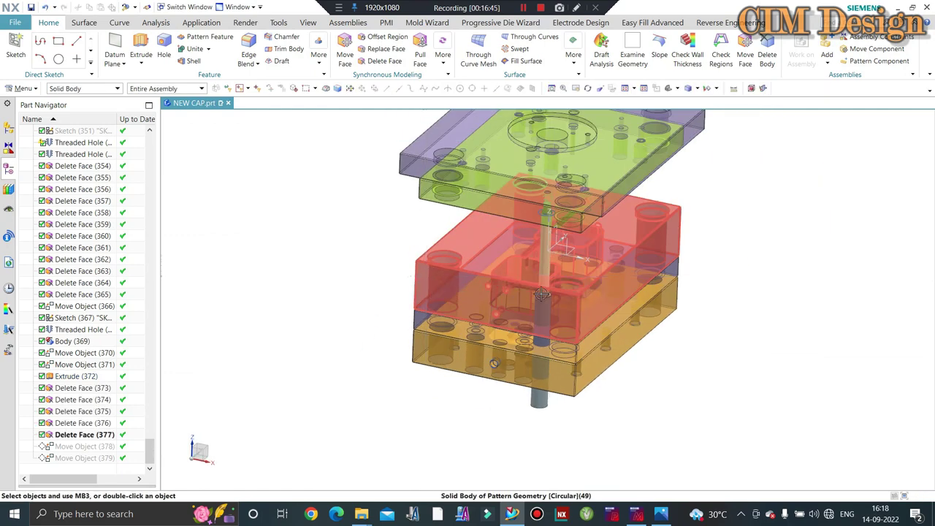
pyautogui.scroll(3, 431, 274)
pyautogui.moveTo(431, 273)
pyautogui.mouseDown(button='middle')
pyautogui.moveTo(516, 248)
pyautogui.moveTo(197, 108)
pyautogui.mouseUp(button='middle')
pyautogui.scroll(-3, 516, 248)
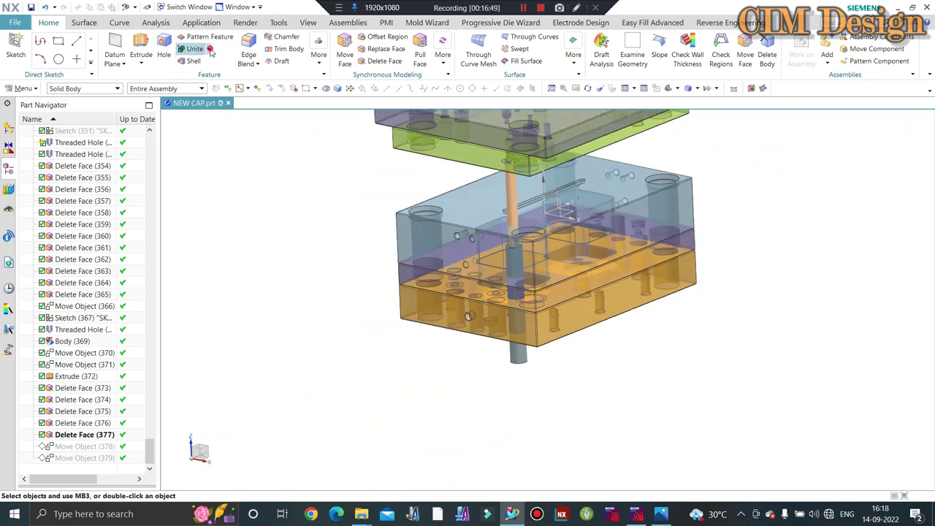
# Subtract the extended cylinder from the mould plates, keeping the cylinder as tool
pyautogui.click(202, 75)
pyautogui.scroll(2, 512, 365)
pyautogui.scroll(2, 511, 409)
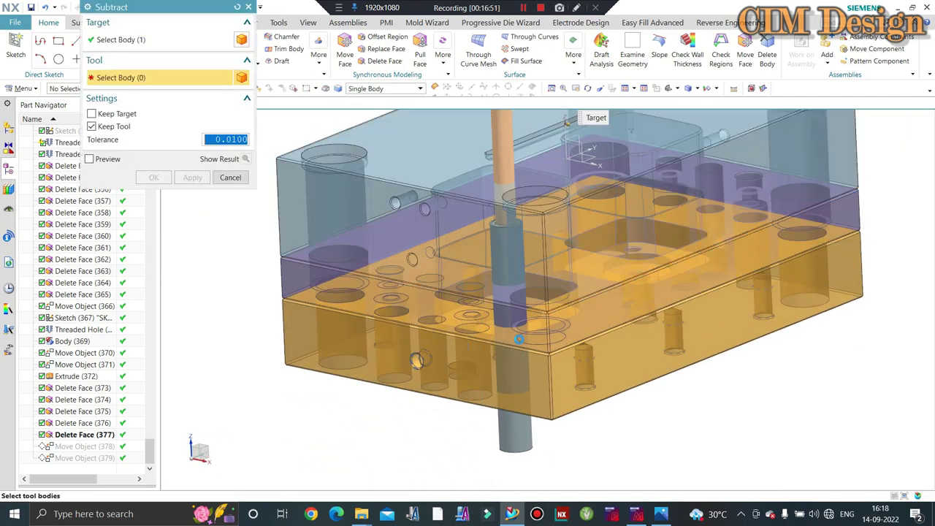
pyautogui.click(511, 424)
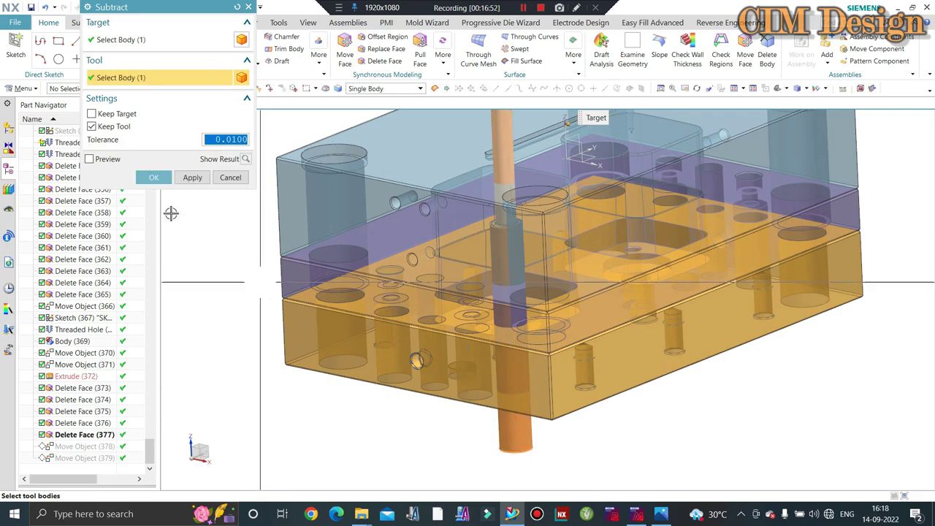
pyautogui.click(192, 178)
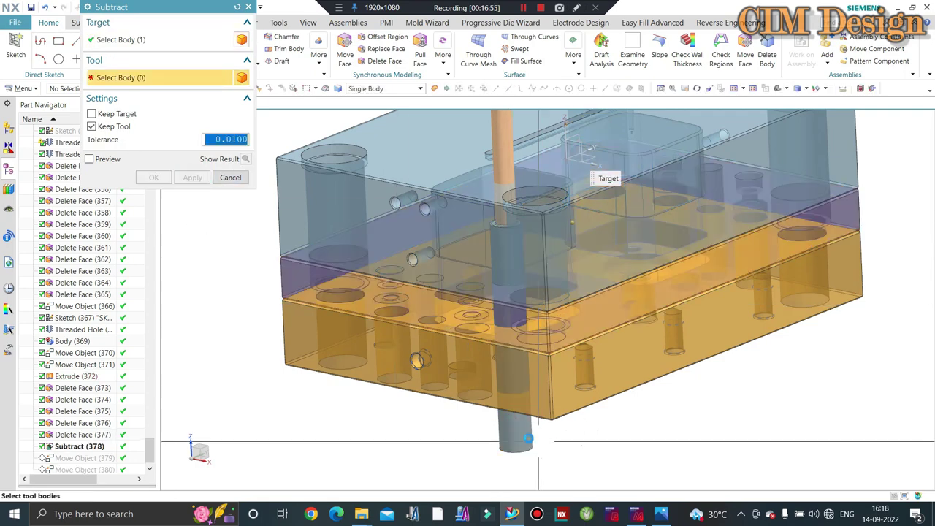
pyautogui.click(191, 177)
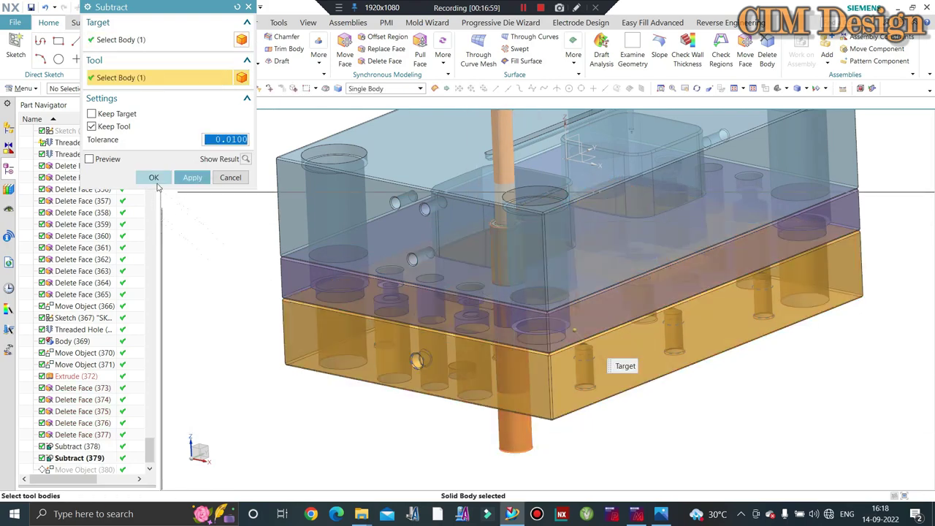
# Open and dismiss Delete Body, then orbit to face the plate flat
pyautogui.moveTo(467, 292)
pyautogui.mouseDown(button='middle')
pyautogui.moveTo(442, 256)
pyautogui.moveTo(515, 120)
pyautogui.mouseUp(button='middle')
pyautogui.click(766, 58)
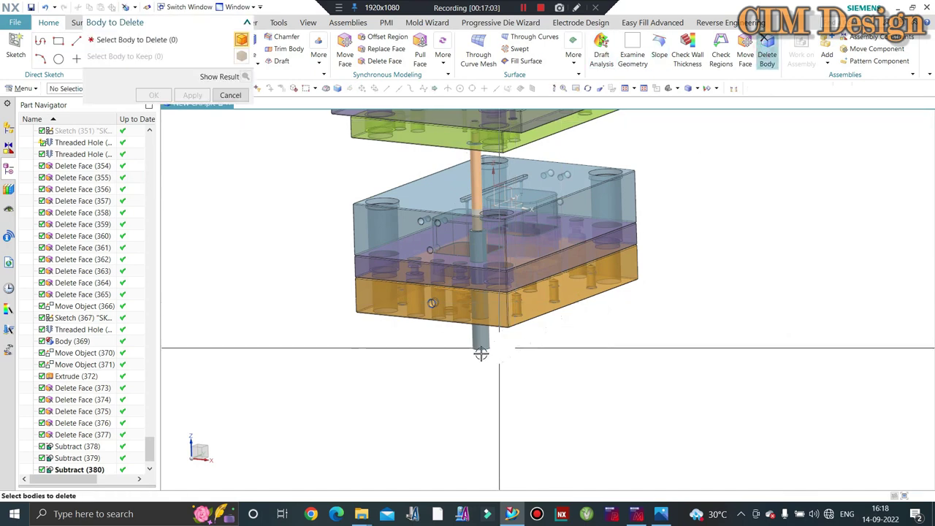
pyautogui.middleClick(241, 388)
pyautogui.moveTo(294, 334)
pyautogui.mouseDown(button='middle')
pyautogui.moveTo(394, 346)
pyautogui.moveTo(371, 299)
pyautogui.moveTo(541, 395)
pyautogui.moveTo(358, 293)
pyautogui.mouseUp(button='middle')
pyautogui.scroll(5, 503, 204)
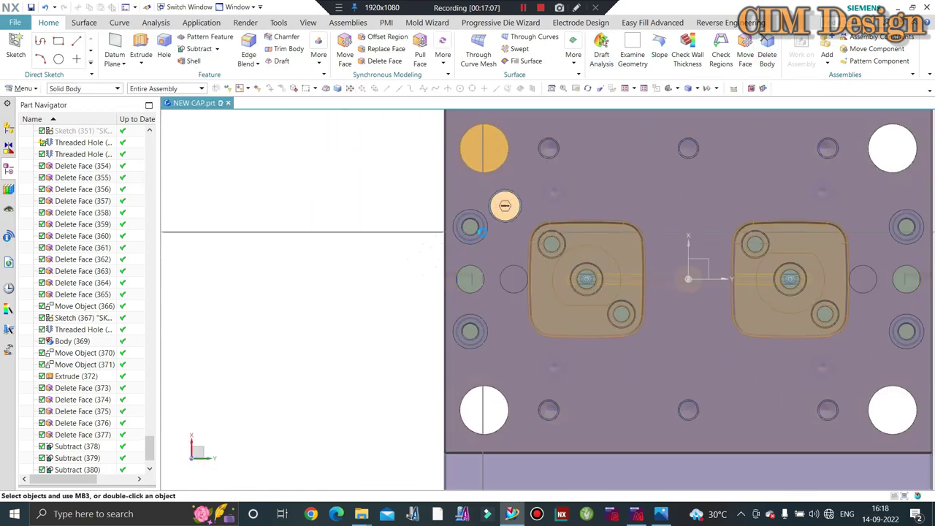
pyautogui.scroll(3, 515, 188)
pyautogui.moveTo(515, 188)
pyautogui.mouseDown(button='middle')
pyautogui.moveTo(473, 228)
pyautogui.moveTo(270, 236)
pyautogui.mouseUp(button='middle')
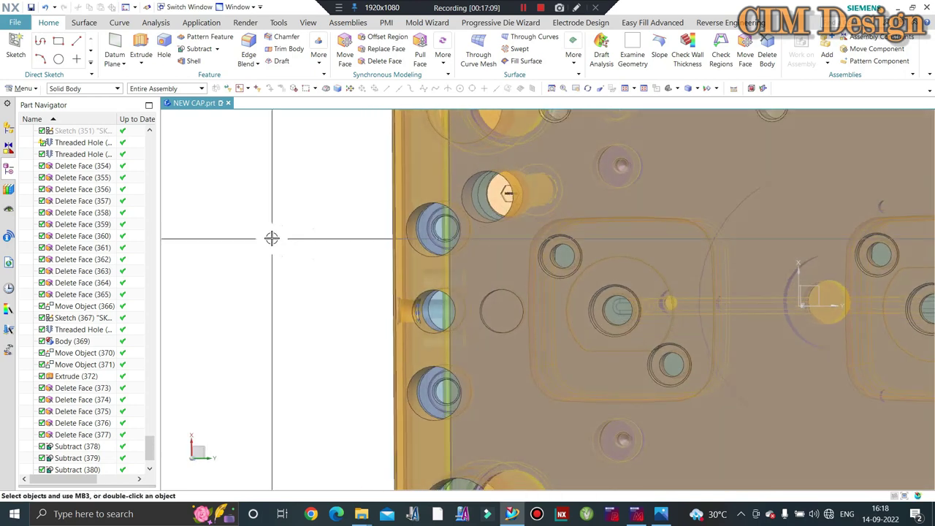
pyautogui.scroll(3, 233, 221)
pyautogui.scroll(3, 540, 180)
pyautogui.scroll(4, 540, 180)
pyautogui.scroll(2, 447, 168)
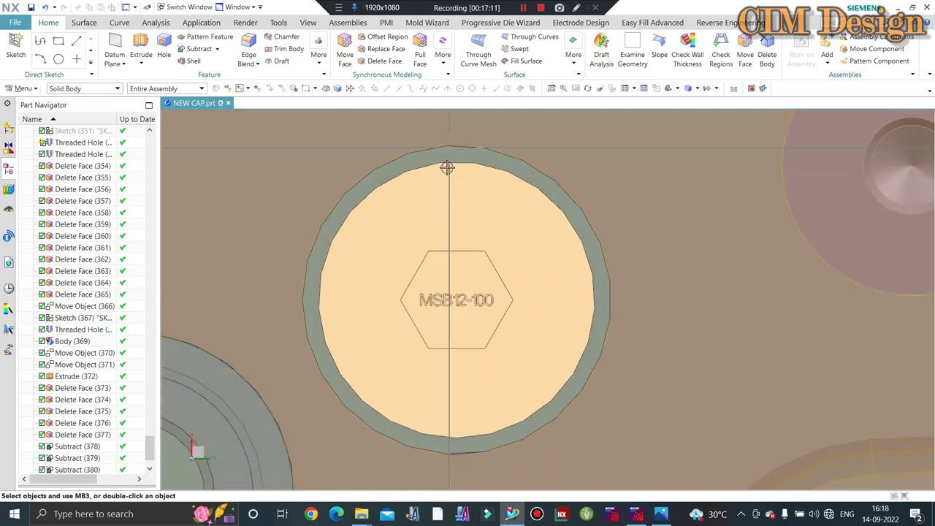
pyautogui.scroll(-3, 430, 214)
pyautogui.scroll(-2, 432, 219)
pyautogui.moveTo(432, 219)
pyautogui.mouseDown(button='middle')
pyautogui.moveTo(453, 298)
pyautogui.moveTo(474, 317)
pyautogui.moveTo(368, 291)
pyautogui.moveTo(509, 254)
pyautogui.mouseUp(button='middle')
pyautogui.scroll(2, 509, 254)
pyautogui.moveTo(662, 267)
pyautogui.mouseDown(button='middle')
pyautogui.moveTo(506, 217)
pyautogui.moveTo(467, 292)
pyautogui.mouseUp(button='middle')
pyautogui.scroll(2, 467, 292)
pyautogui.scroll(2, 464, 295)
pyautogui.scroll(2, 462, 299)
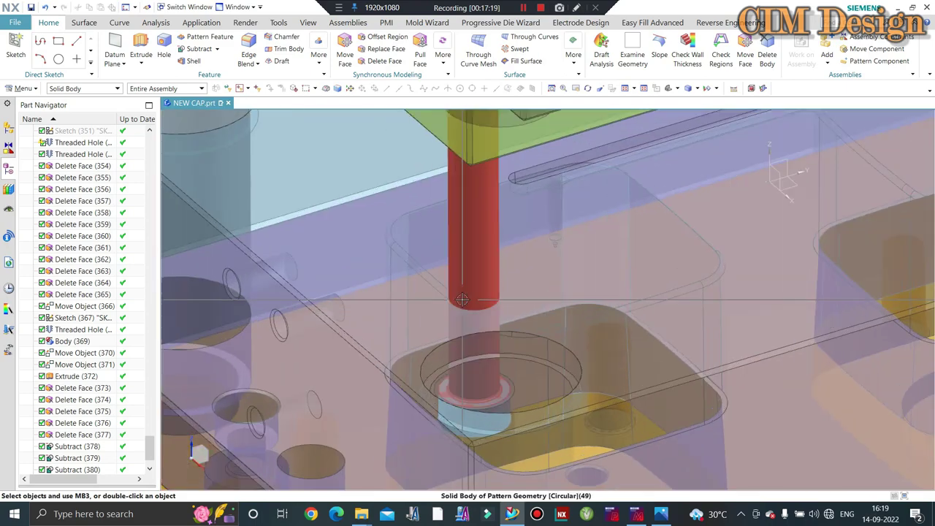
pyautogui.scroll(-2, 462, 300)
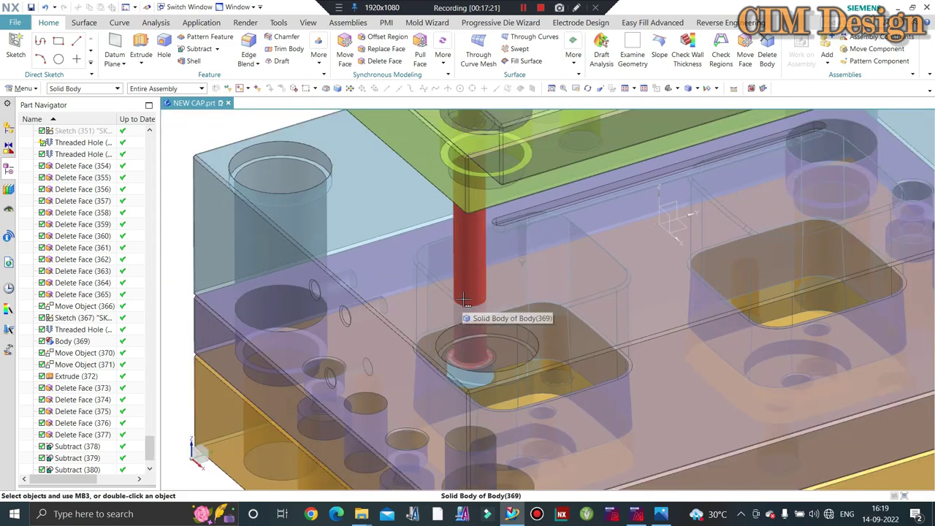
pyautogui.scroll(1, 466, 299)
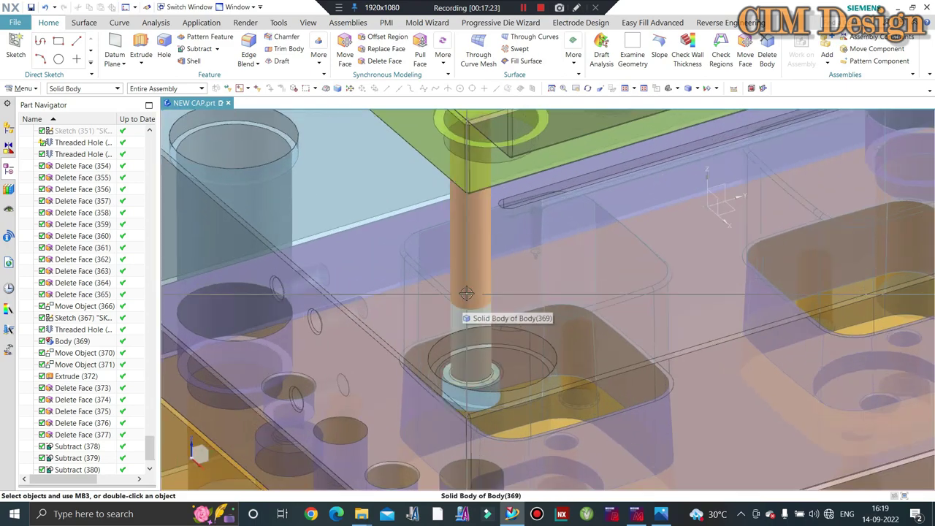
pyautogui.scroll(1, 466, 294)
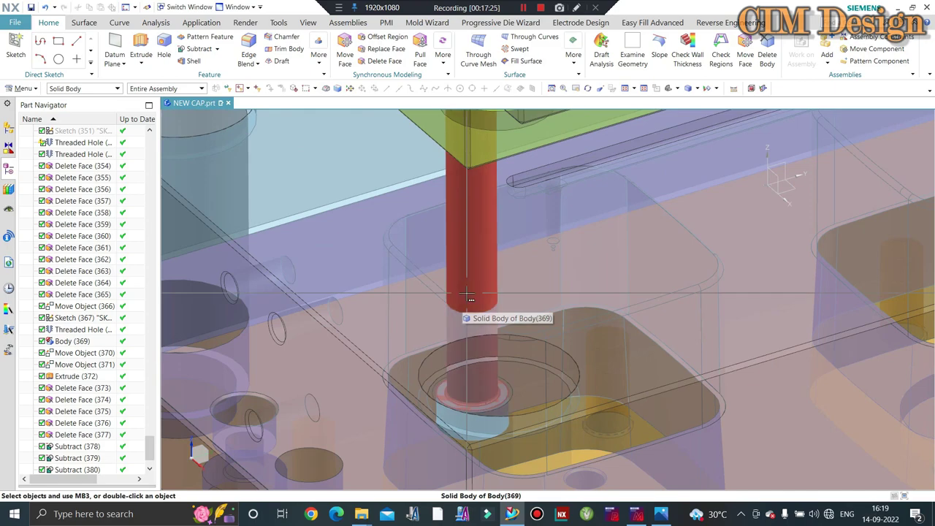
pyautogui.scroll(-2, 467, 295)
pyautogui.scroll(-3, 471, 291)
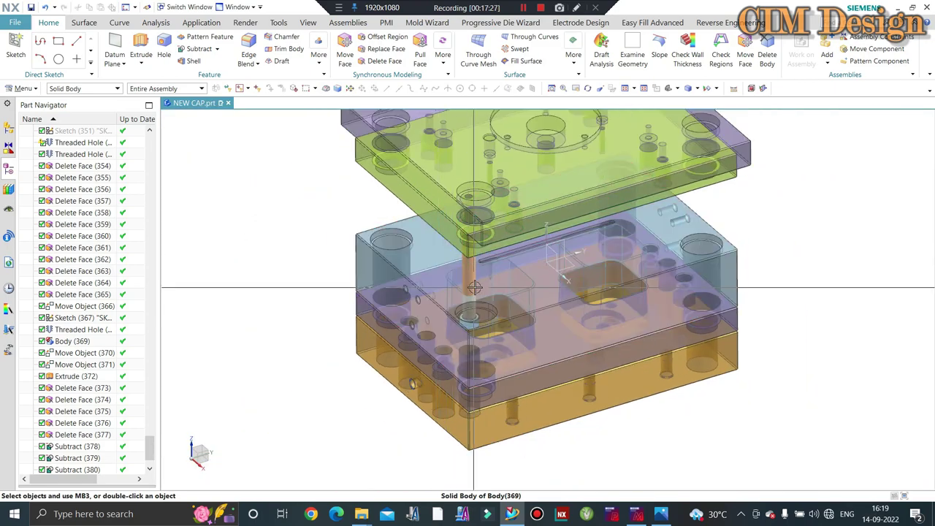
pyautogui.moveTo(474, 288); pyautogui.dragTo(476, 285, button='middle')
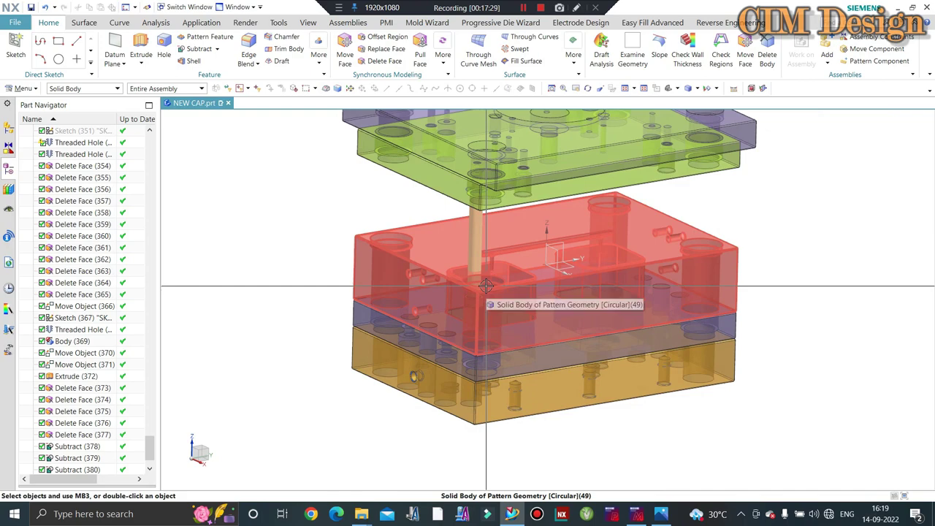
pyautogui.scroll(2, 488, 286)
pyautogui.scroll(2, 478, 277)
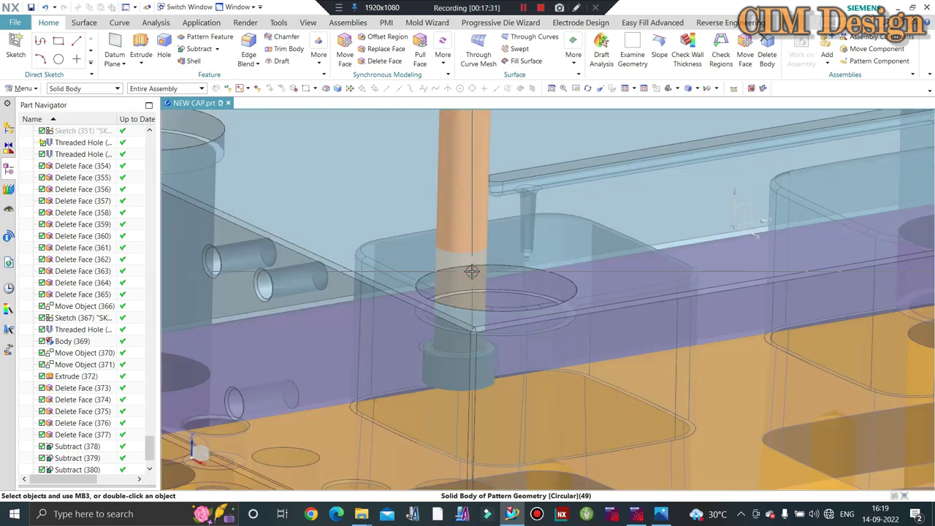
pyautogui.scroll(2, 469, 270)
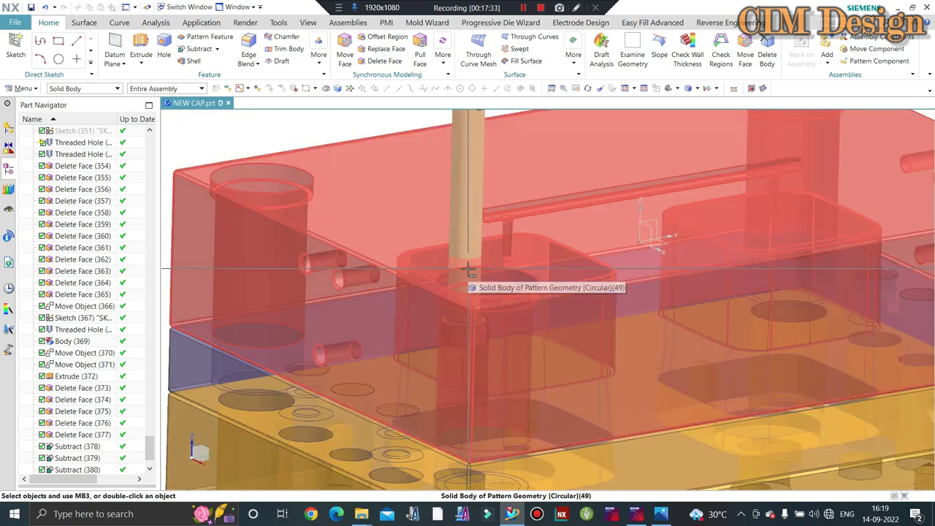
pyautogui.scroll(2, 468, 268)
pyautogui.scroll(-3, 468, 268)
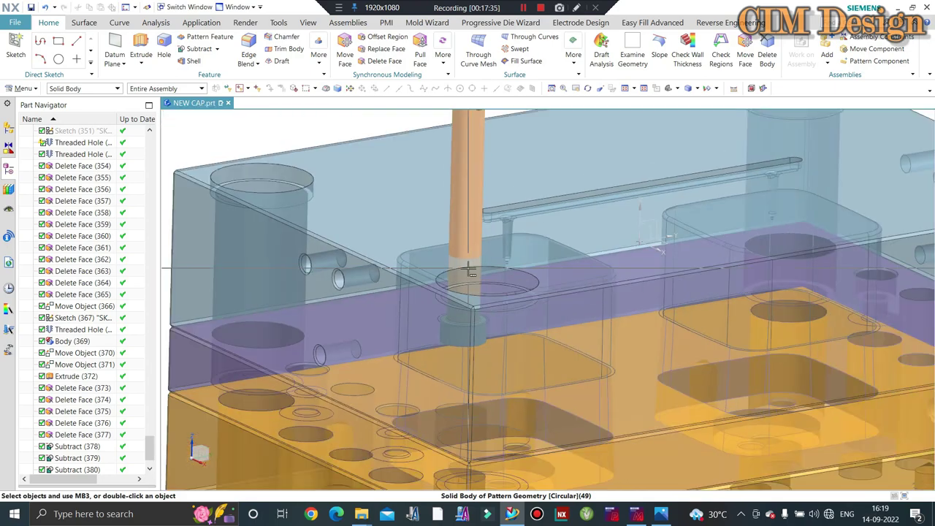
pyautogui.scroll(-2, 471, 273)
pyautogui.scroll(2, 492, 266)
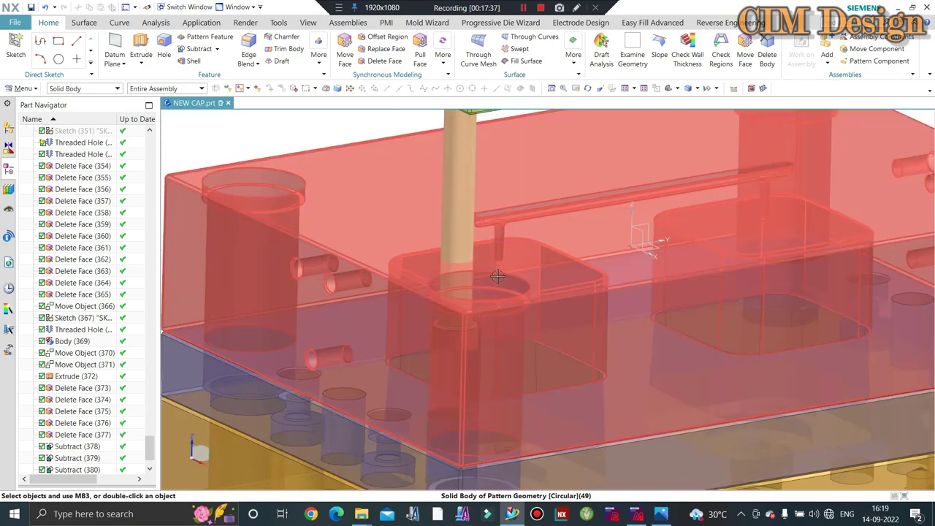
pyautogui.scroll(2, 503, 262)
pyautogui.scroll(-2, 503, 265)
pyautogui.scroll(2, 502, 272)
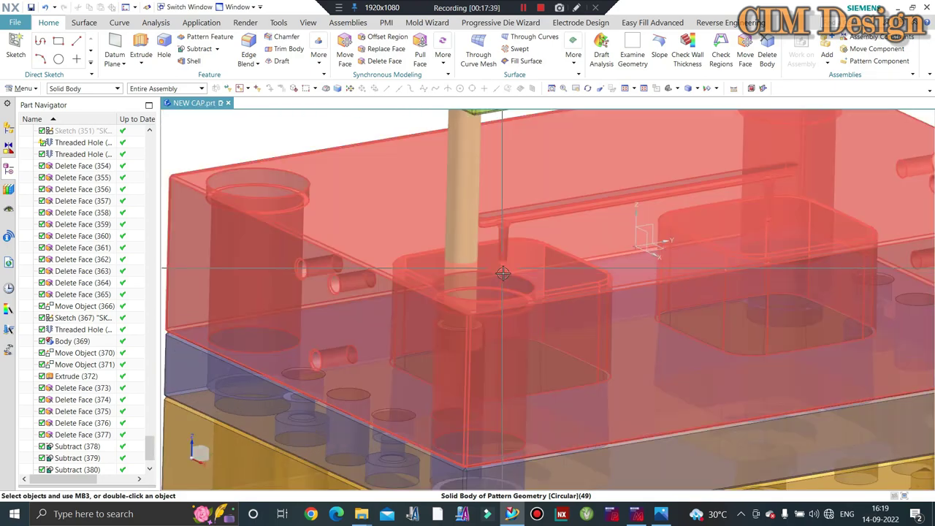
pyautogui.scroll(-3, 503, 271)
pyautogui.scroll(2, 496, 285)
pyautogui.scroll(1, 490, 298)
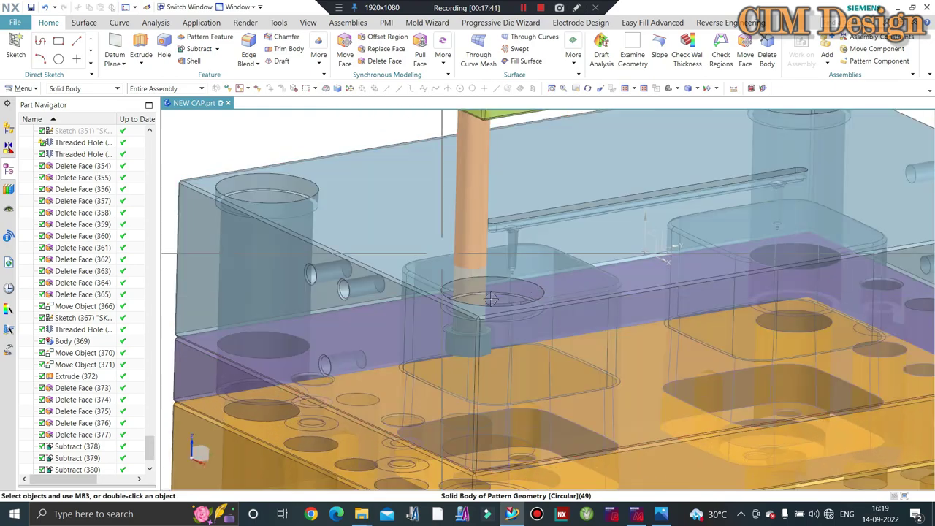
pyautogui.scroll(-1, 486, 259)
pyautogui.scroll(1, 489, 252)
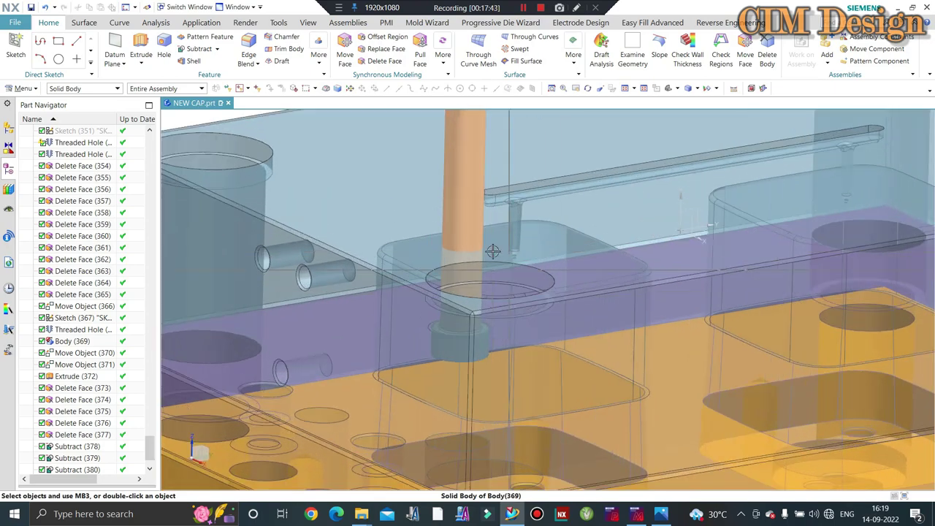
pyautogui.scroll(1, 481, 241)
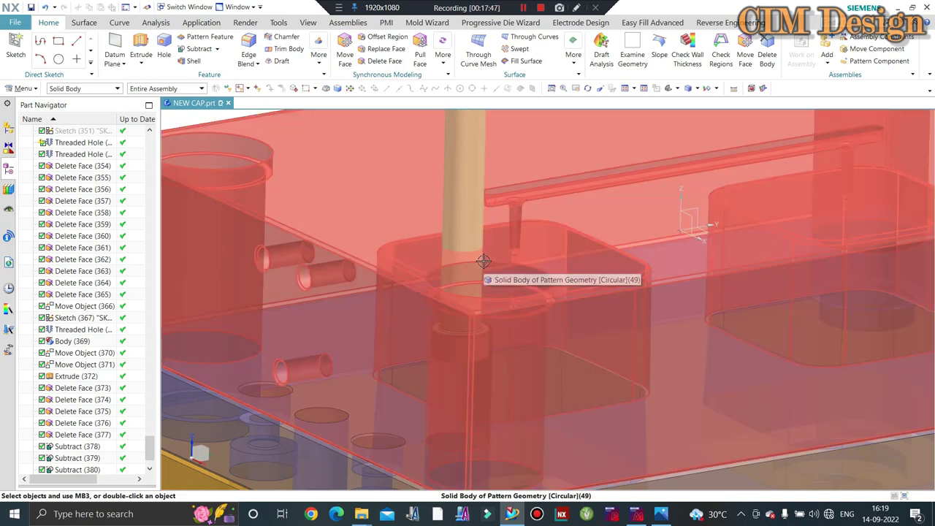
pyautogui.scroll(-2, 483, 260)
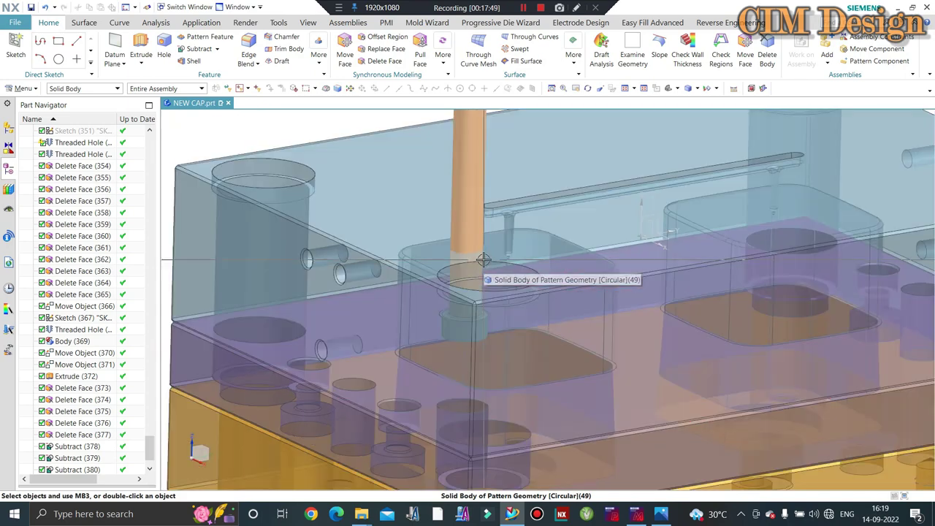
pyautogui.scroll(1, 484, 258)
pyautogui.scroll(1, 484, 241)
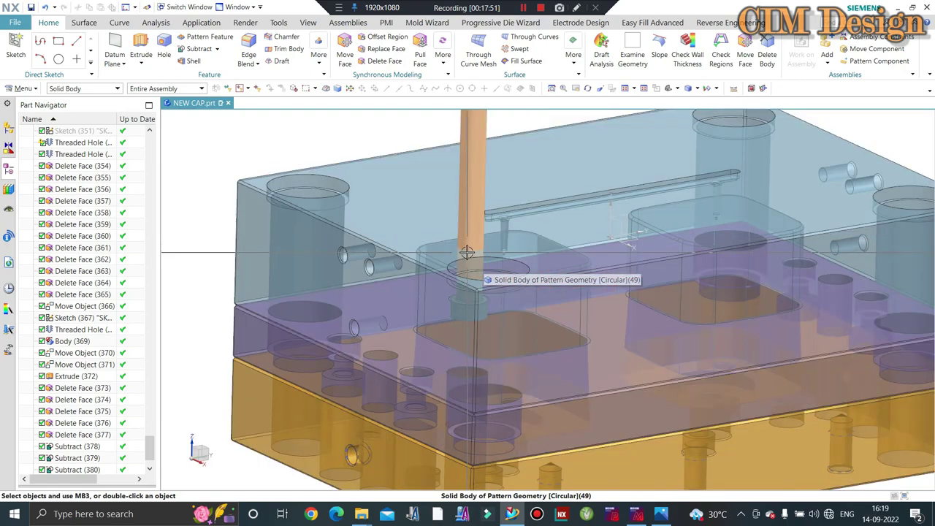
pyautogui.scroll(1, 478, 244)
pyautogui.scroll(1, 474, 248)
pyautogui.scroll(-3, 469, 252)
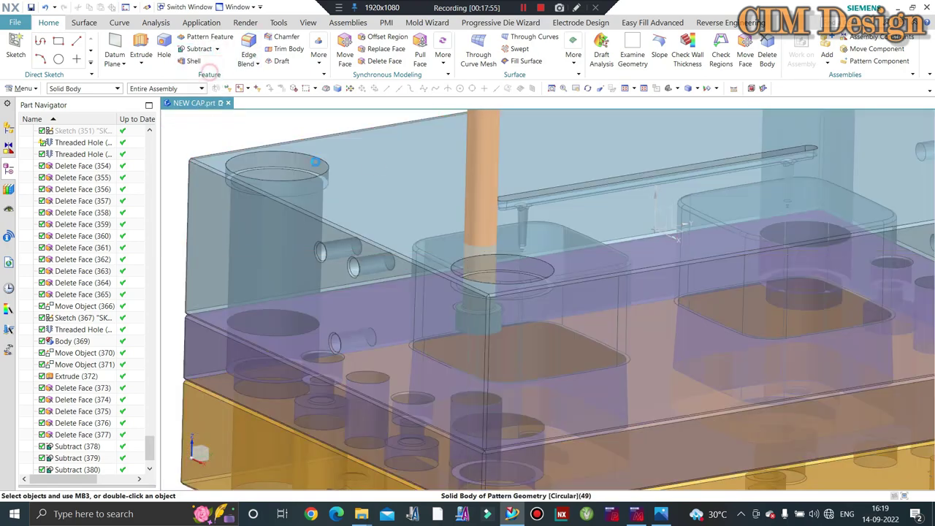
# Hide the pin body together with its move features
pyautogui.click(199, 49)
pyautogui.click(657, 175)
pyautogui.click(482, 189)
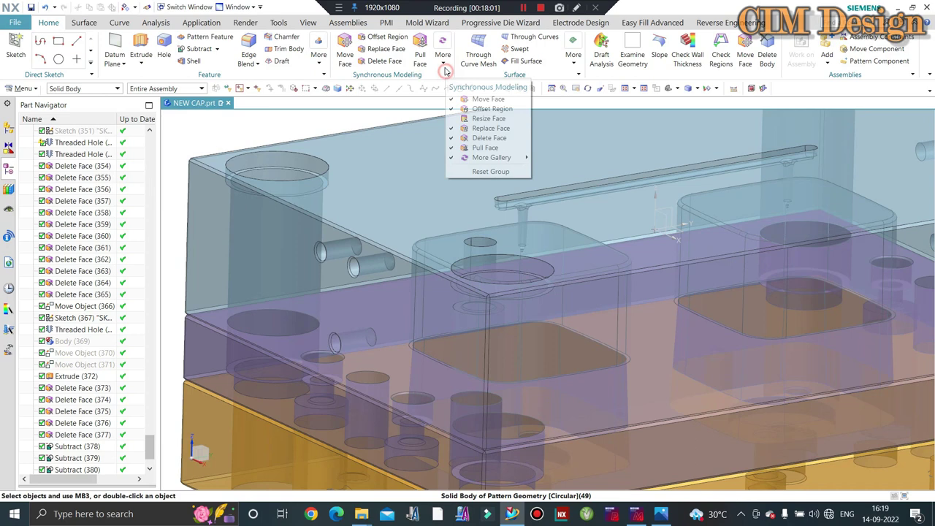
# Resize the clearance hole face from 12 mm to 14 mm diameter
pyautogui.click(443, 58)
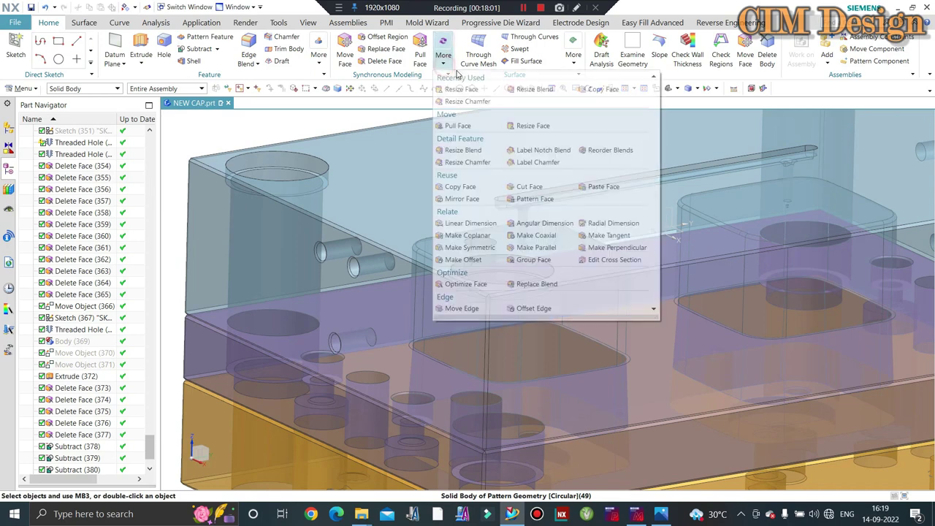
pyautogui.click(458, 91)
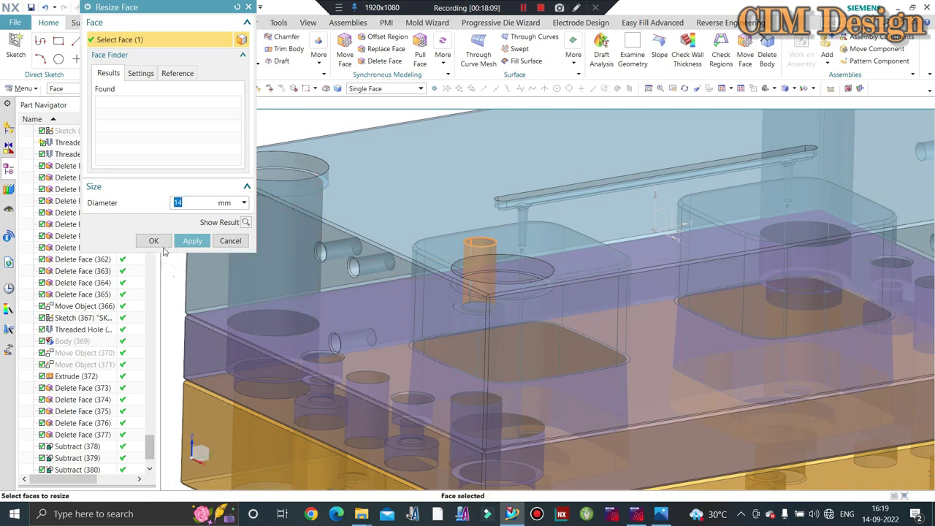
pyautogui.click(154, 240)
pyautogui.scroll(-1, 404, 229)
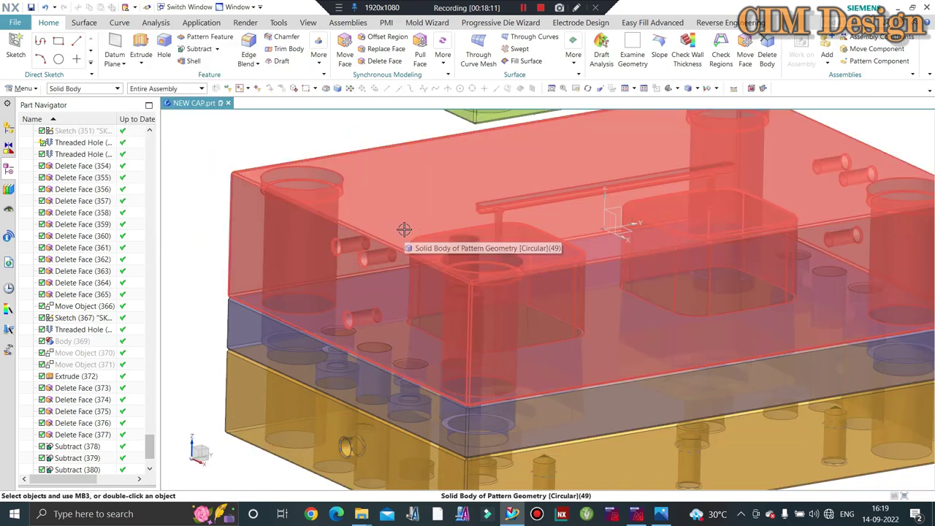
# Show the hidden pin body again and orbit to view it through the plates
pyautogui.hotkey('ctrl', 'shift', 'b')
pyautogui.hotkey('ctrl', 'shift', 'k')
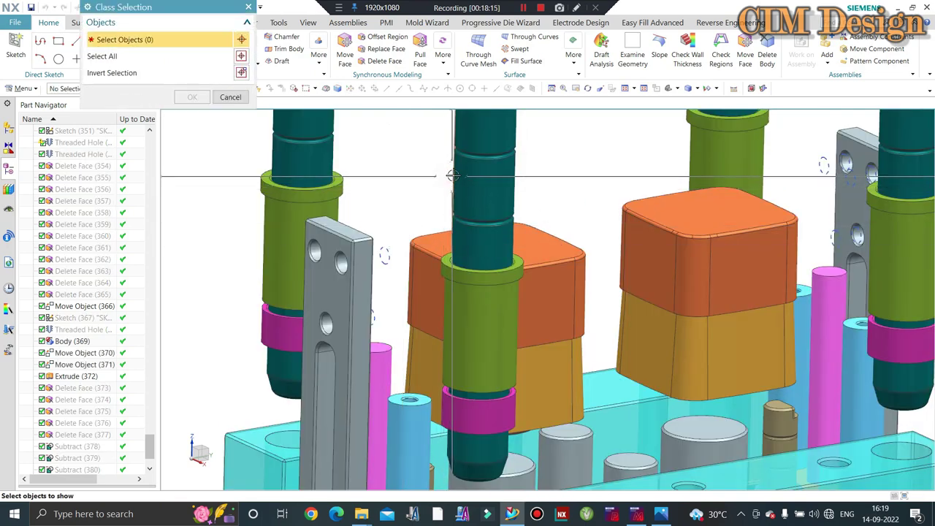
pyautogui.press('Escape')
pyautogui.hotkey('ctrl', 'shift', 'b')
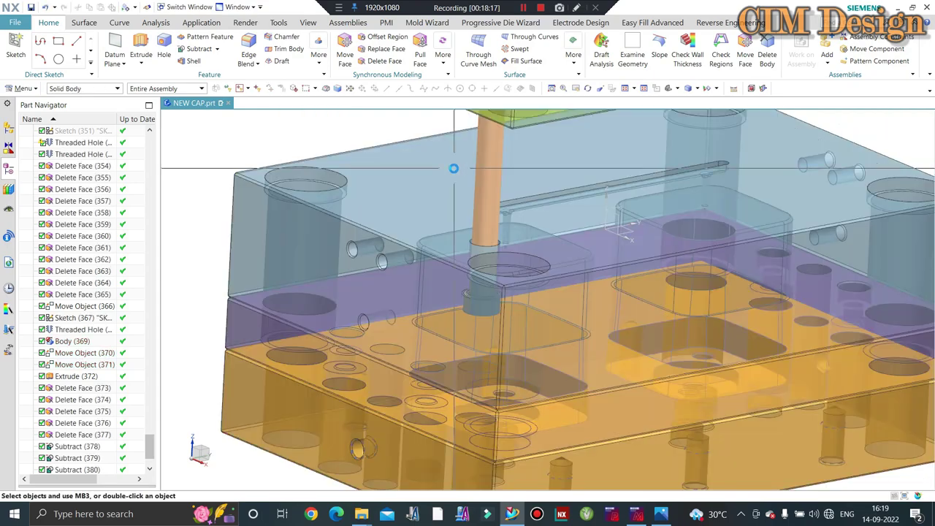
pyautogui.moveTo(453, 168)
pyautogui.mouseDown(button='middle')
pyautogui.moveTo(493, 273)
pyautogui.moveTo(508, 267)
pyautogui.mouseUp(button='middle')
pyautogui.scroll(3, 507, 266)
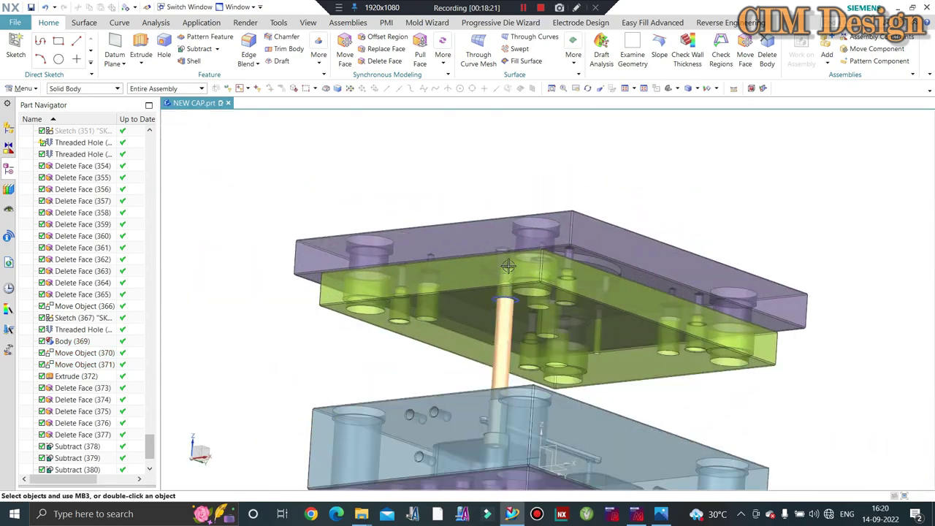
pyautogui.scroll(2, 507, 266)
pyautogui.scroll(-3, 485, 204)
pyautogui.scroll(-2, 479, 182)
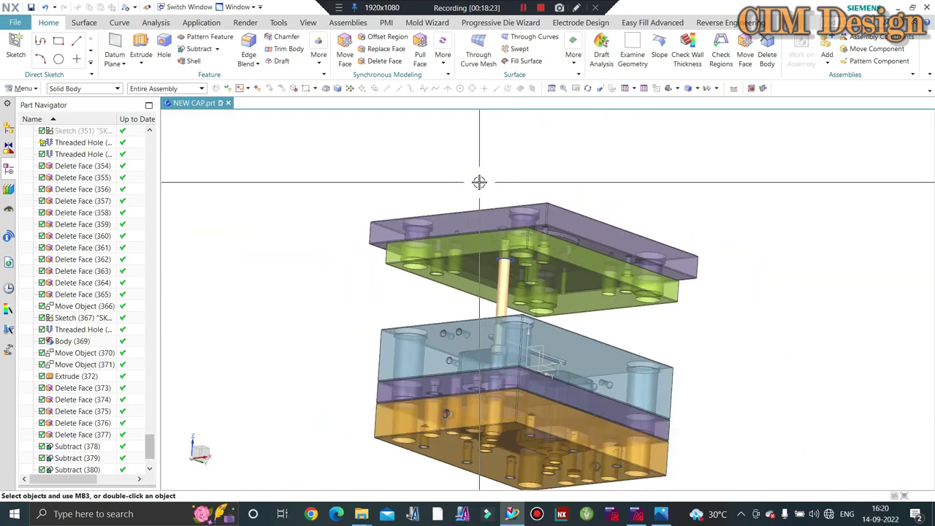
# Select the pin in Edit Object Display and accept its display settings
pyautogui.hotkey('ctrl', 'j')
pyautogui.scroll(3, 478, 183)
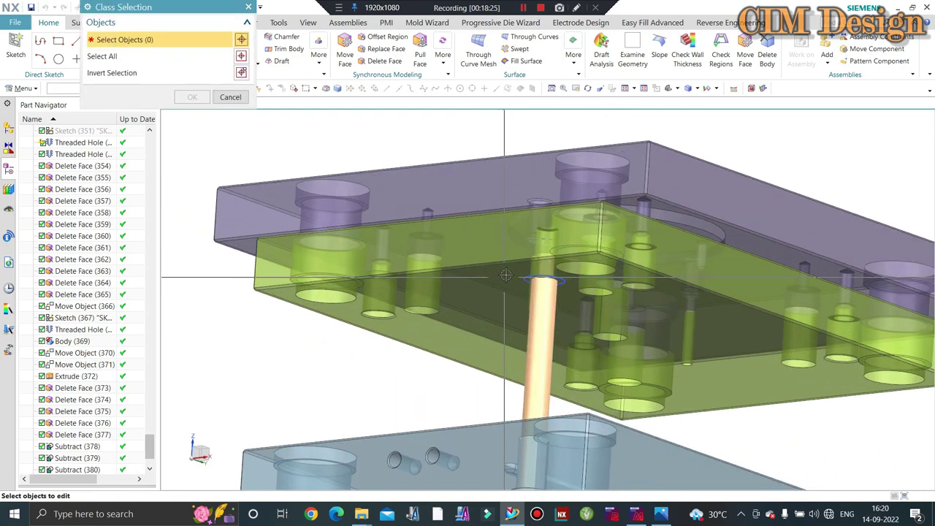
pyautogui.scroll(1, 543, 284)
pyautogui.scroll(-3, 358, 181)
pyautogui.middleClick(342, 148)
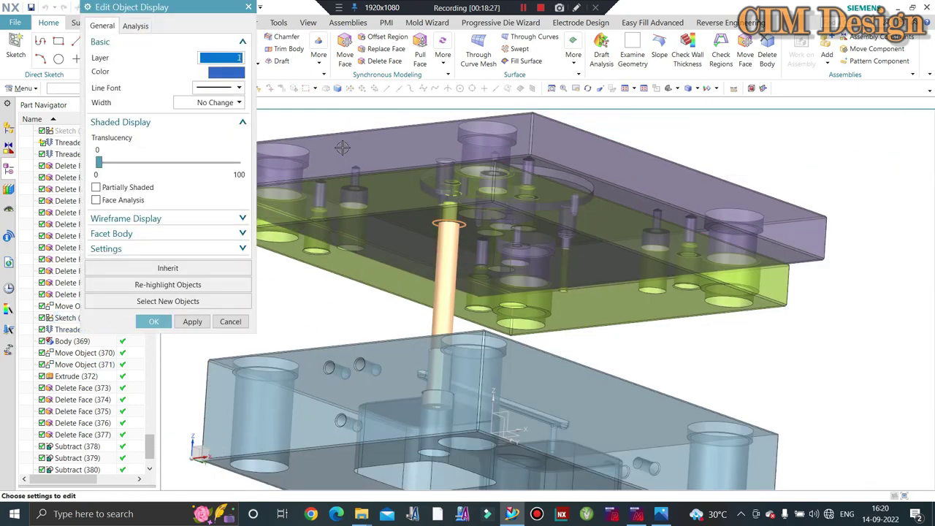
pyautogui.middleClick(341, 148)
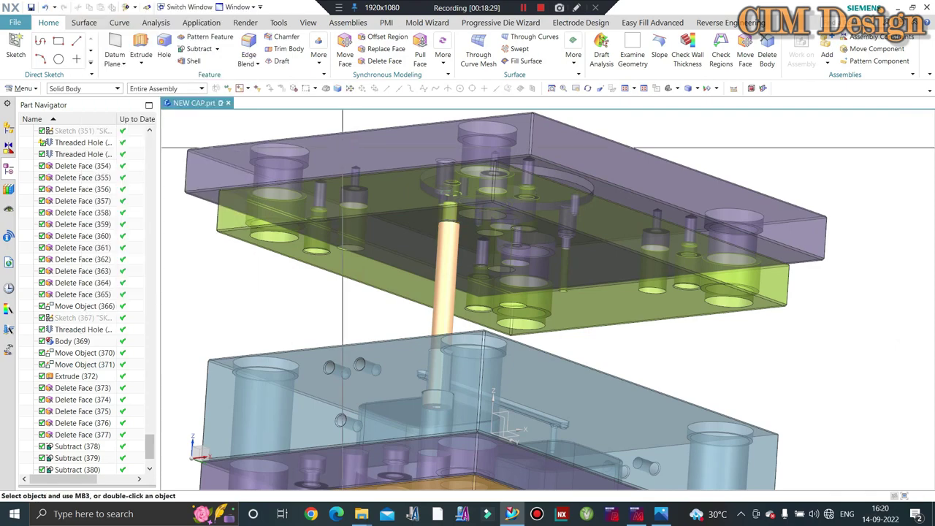
pyautogui.moveTo(341, 148)
pyautogui.mouseDown(button='middle')
pyautogui.moveTo(346, 259)
pyautogui.moveTo(325, 273)
pyautogui.moveTo(377, 381)
pyautogui.moveTo(443, 230)
pyautogui.mouseUp(button='middle')
pyautogui.scroll(-2, 355, 273)
pyautogui.scroll(2, 311, 184)
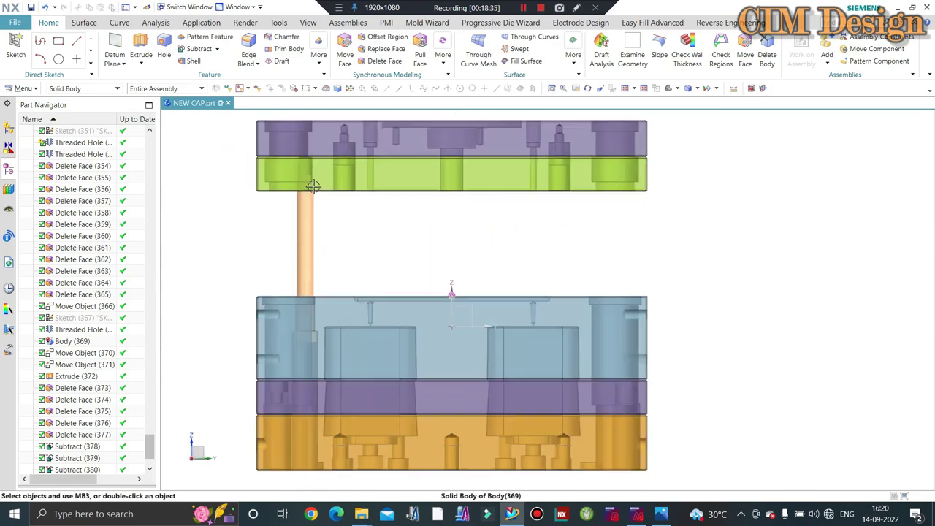
pyautogui.scroll(1, 344, 233)
pyautogui.scroll(-3, 375, 249)
pyautogui.moveTo(375, 248)
pyautogui.mouseDown(button='middle')
pyautogui.moveTo(390, 263)
pyautogui.moveTo(382, 254)
pyautogui.mouseUp(button='middle')
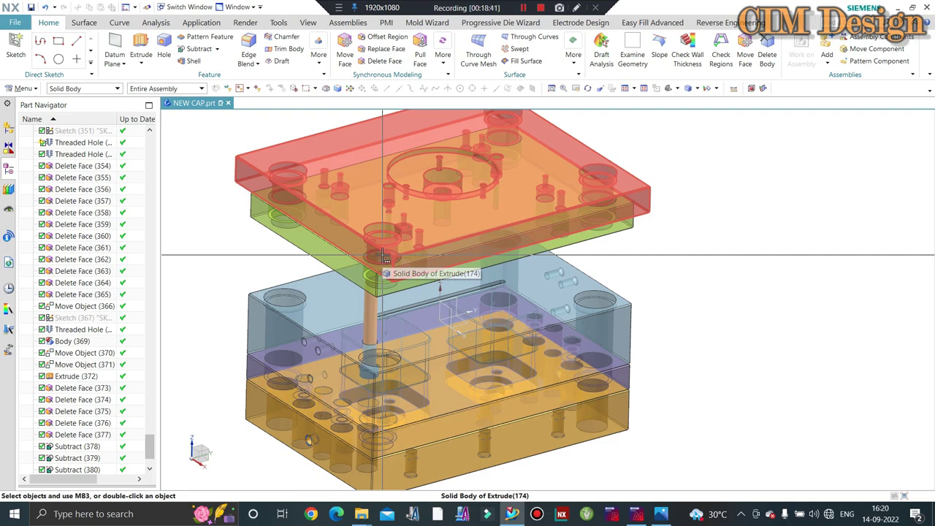
pyautogui.scroll(-2, 503, 316)
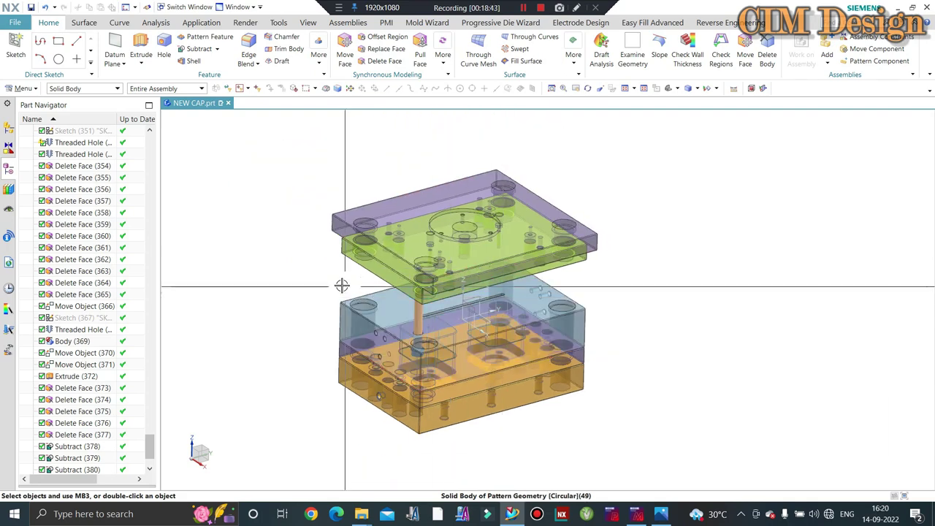
pyautogui.hotkey('ctrl', 'alt', 'f')
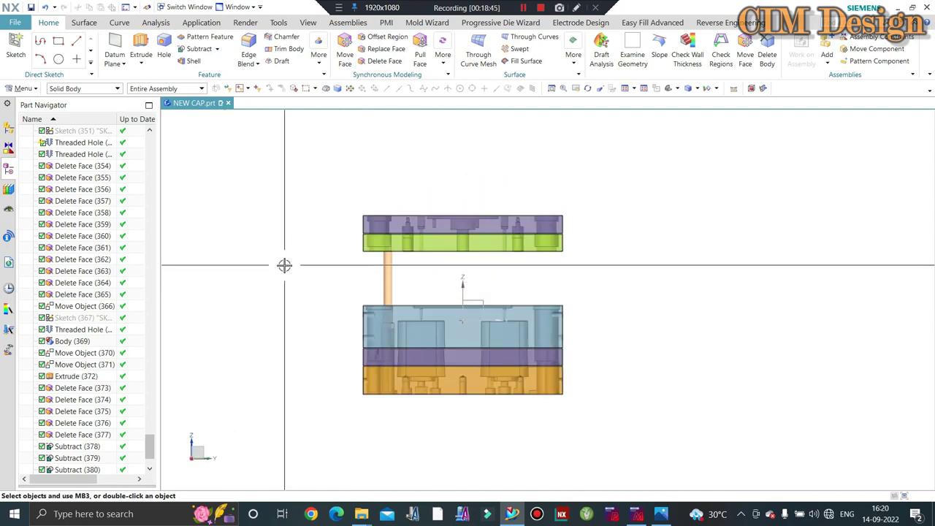
pyautogui.moveTo(286, 265); pyautogui.dragTo(304, 273, button='middle')
pyautogui.hotkey('ctrl', 'alt', 'f')
pyautogui.scroll(2, 371, 270)
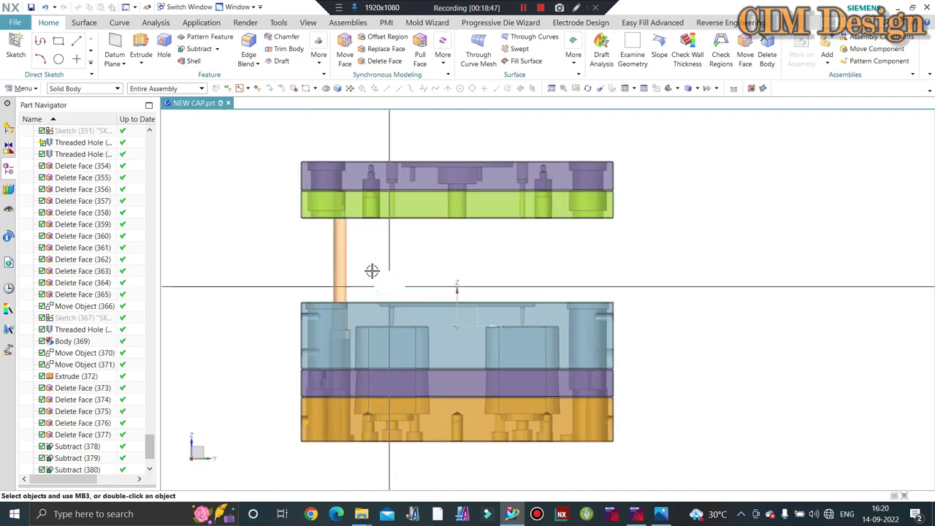
pyautogui.scroll(2, 369, 266)
pyautogui.scroll(-2, 371, 263)
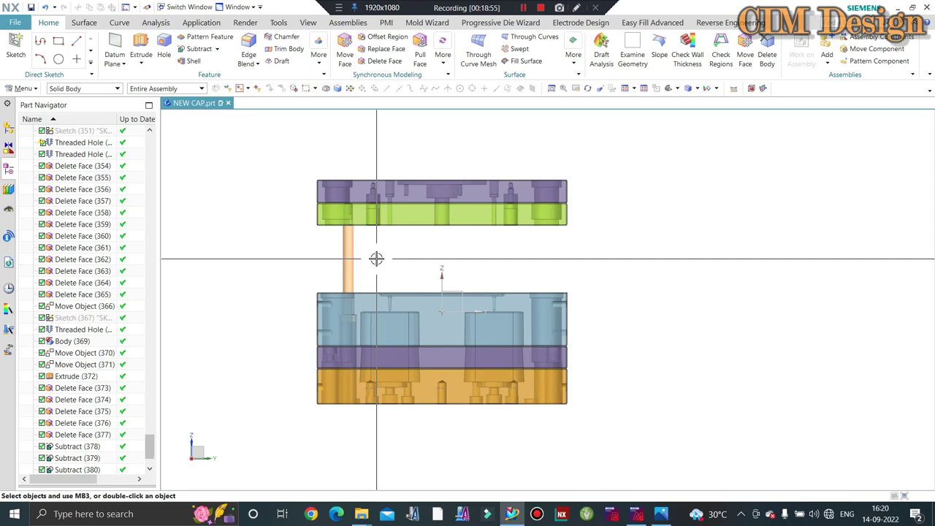
# Fit the whole mould assembly in view and open Move Object with Point to Point motion
pyautogui.moveTo(376, 259)
pyautogui.mouseDown(button='middle')
pyautogui.moveTo(324, 276)
pyautogui.moveTo(378, 331)
pyautogui.moveTo(236, 259)
pyautogui.moveTo(269, 249)
pyautogui.moveTo(329, 271)
pyautogui.mouseUp(button='middle')
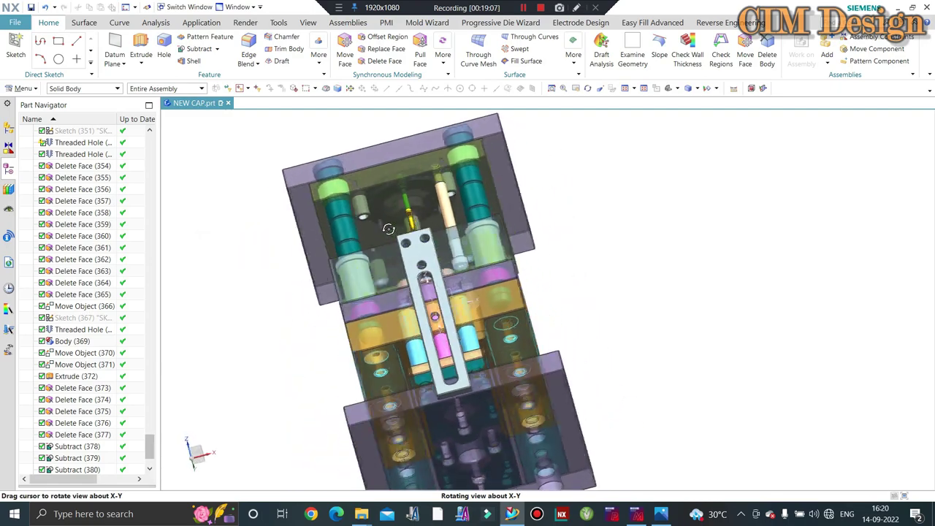
pyautogui.moveTo(329, 271)
pyautogui.mouseDown(button='middle')
pyautogui.moveTo(439, 314)
pyautogui.moveTo(464, 306)
pyautogui.mouseUp(button='middle')
pyautogui.scroll(5, 438, 314)
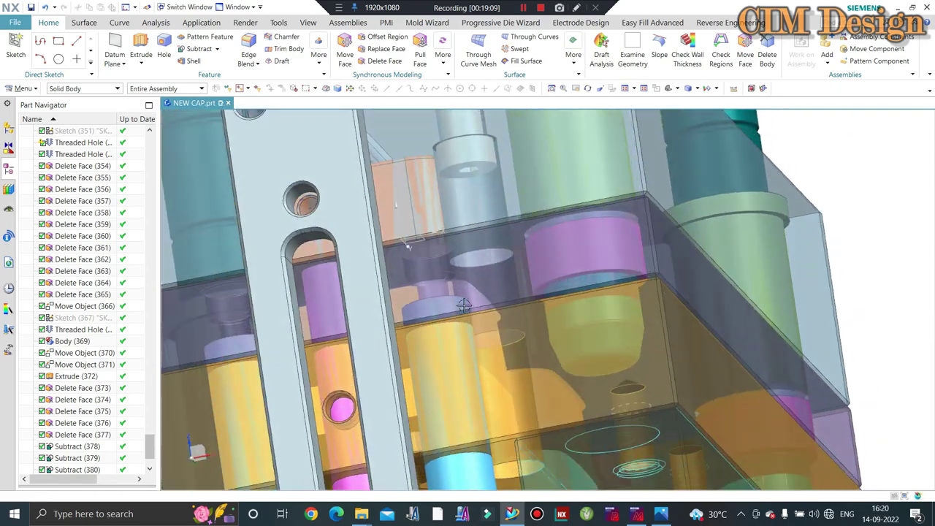
pyautogui.scroll(-3, 464, 305)
pyautogui.scroll(-2, 464, 305)
pyautogui.rightClick(832, 206)
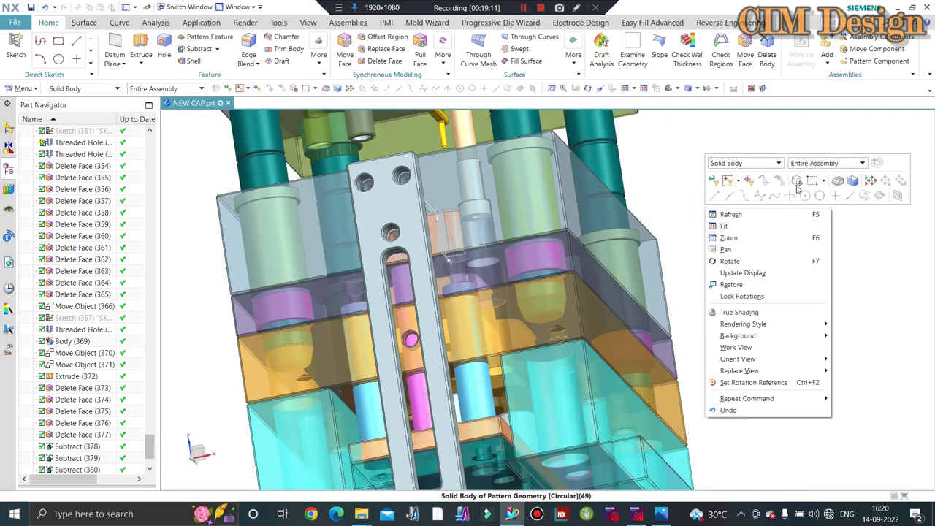
pyautogui.hotkey('ctrl', 'f')
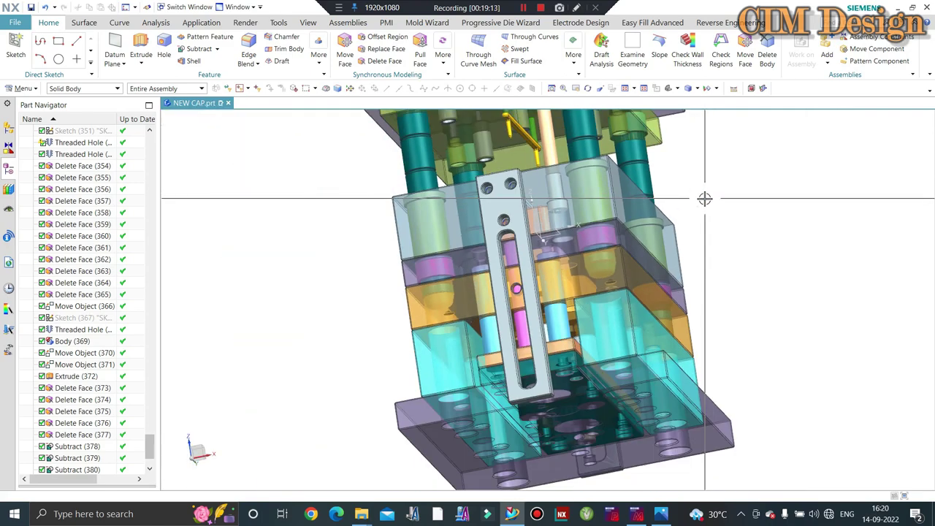
pyautogui.hotkey('ctrl', 't')
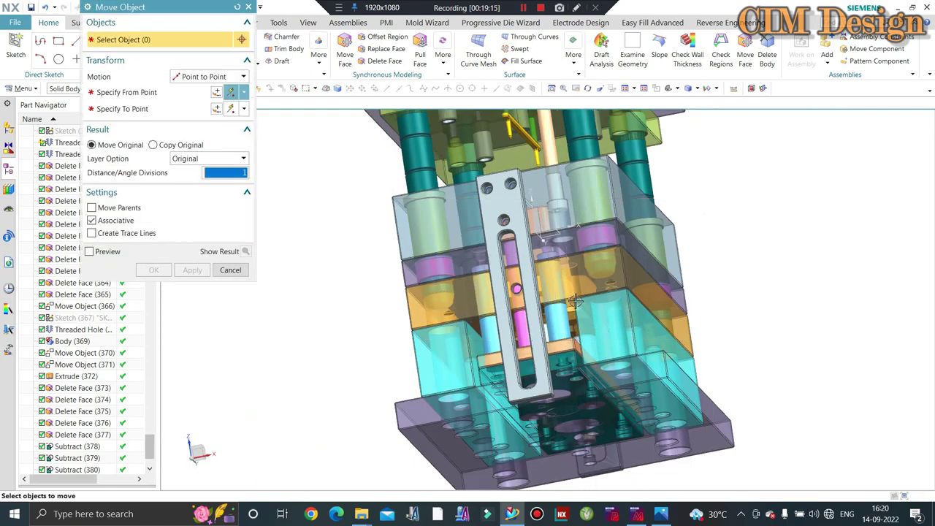
# Move the pin body -70 mm along Z with Distance motion, then view from the front
pyautogui.scroll(2, 584, 345)
pyautogui.scroll(2, 585, 344)
pyautogui.scroll(-2, 584, 345)
pyautogui.scroll(2, 555, 177)
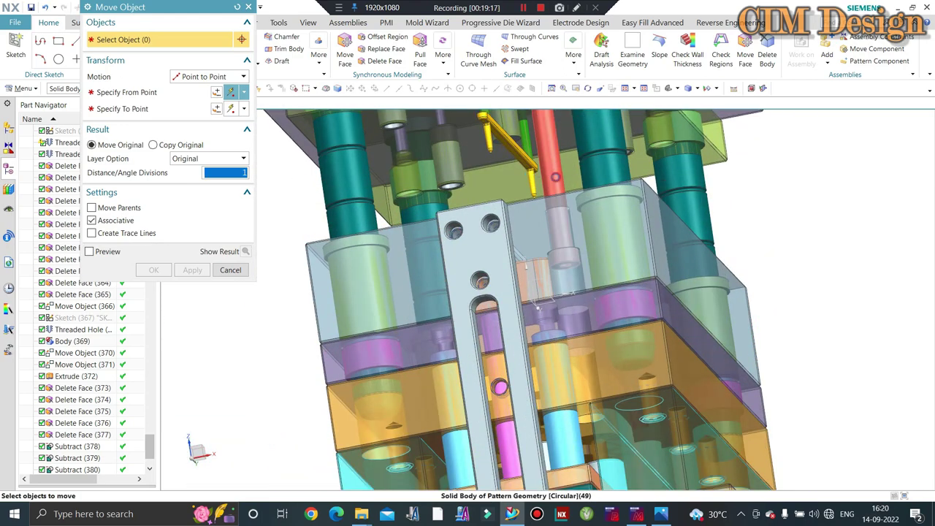
pyautogui.click(208, 77)
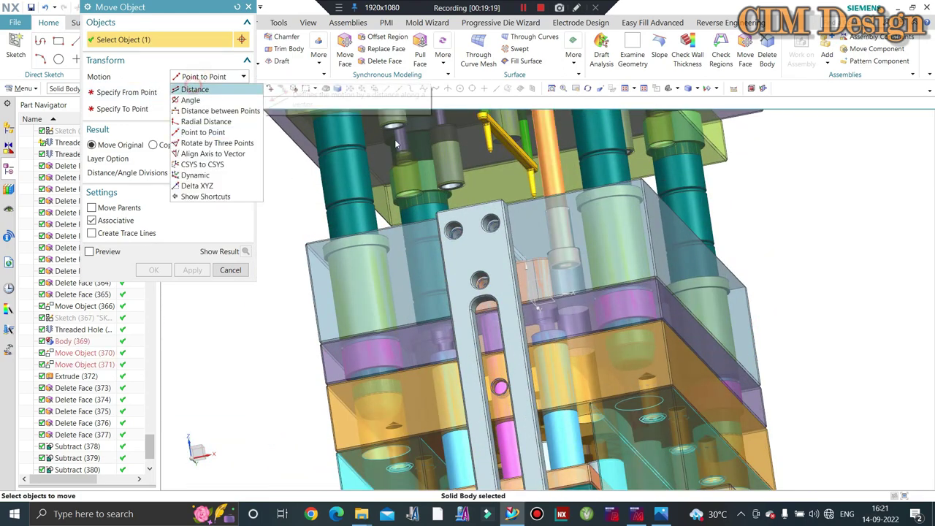
pyautogui.click(546, 271)
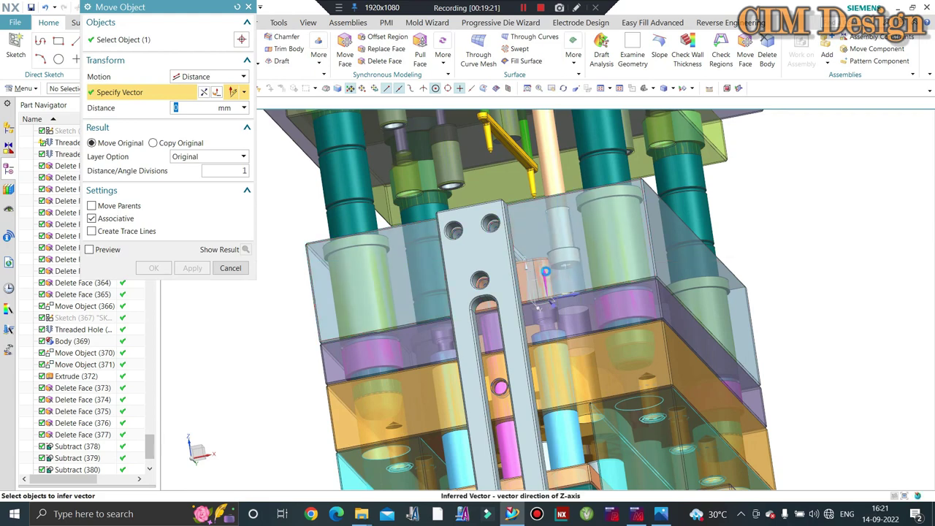
pyautogui.write('-70')
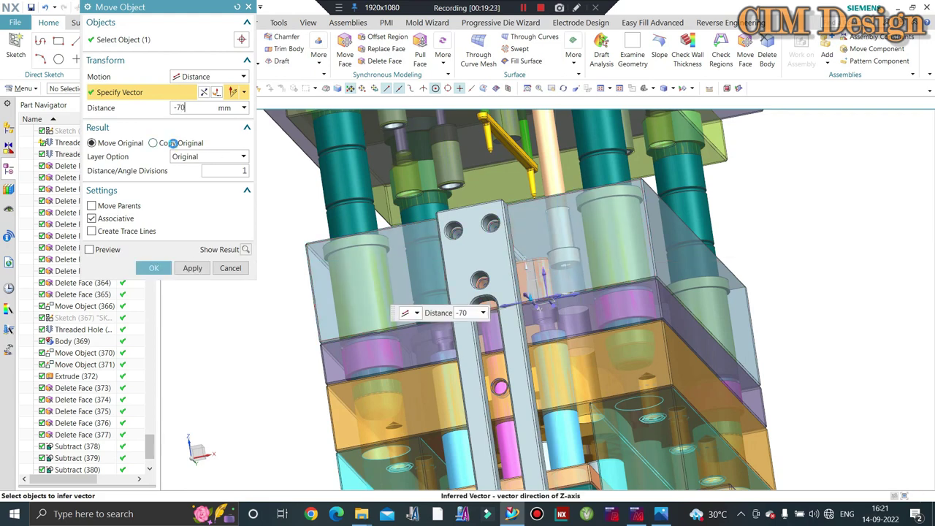
pyautogui.press('Return')
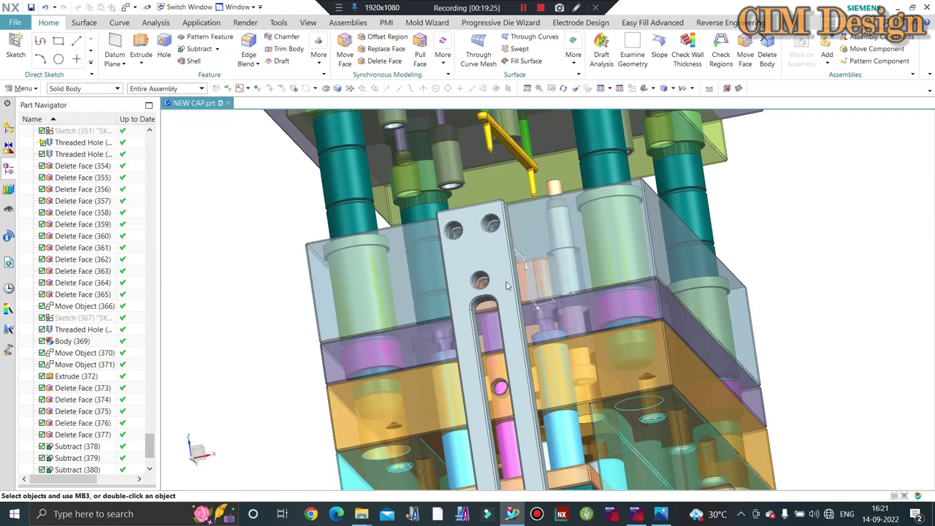
pyautogui.moveTo(267, 174)
pyautogui.mouseDown(button='middle')
pyautogui.moveTo(519, 308)
pyautogui.moveTo(542, 262)
pyautogui.mouseUp(button='middle')
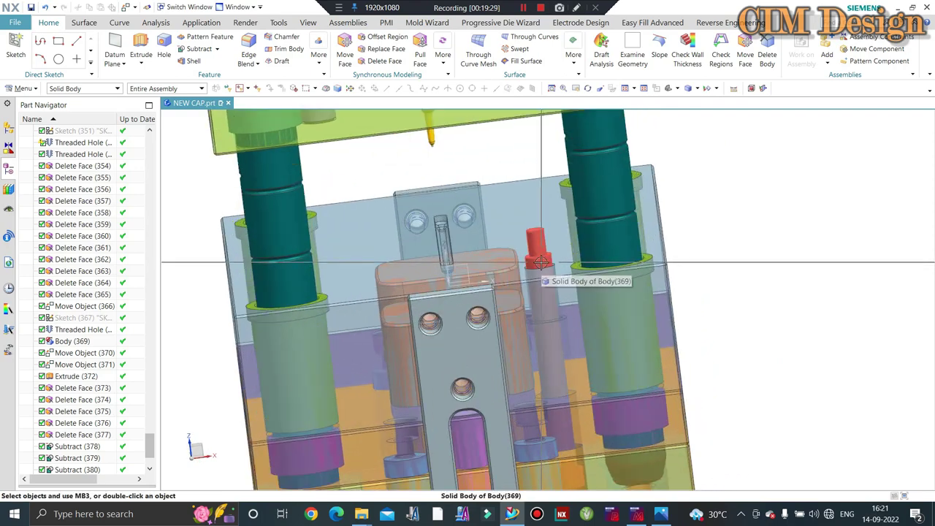
pyautogui.hotkey('ctrl', 'alt', 'f')
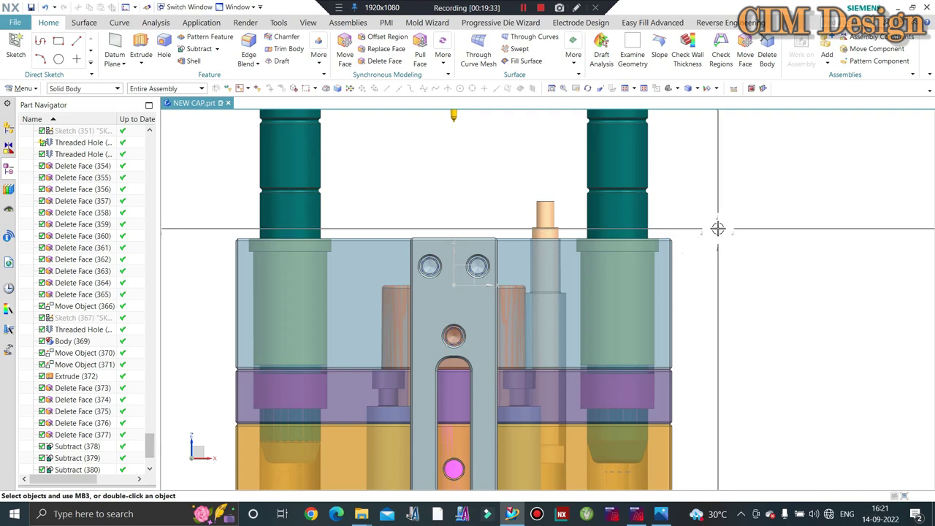
pyautogui.scroll(-3, 718, 227)
pyautogui.moveTo(718, 228)
pyautogui.mouseDown(button='middle')
pyautogui.moveTo(626, 232)
pyautogui.moveTo(699, 199)
pyautogui.mouseUp(button='middle')
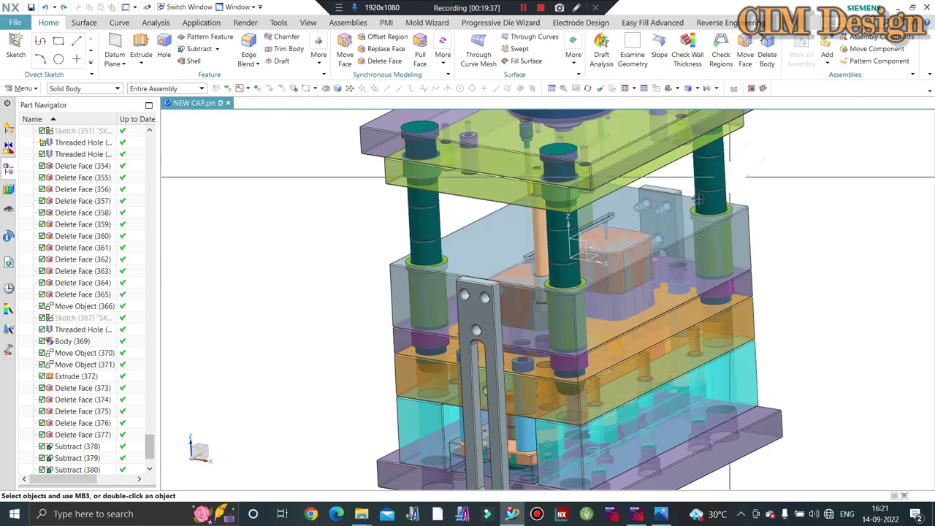
pyautogui.scroll(-2, 699, 199)
pyautogui.scroll(-3, 504, 253)
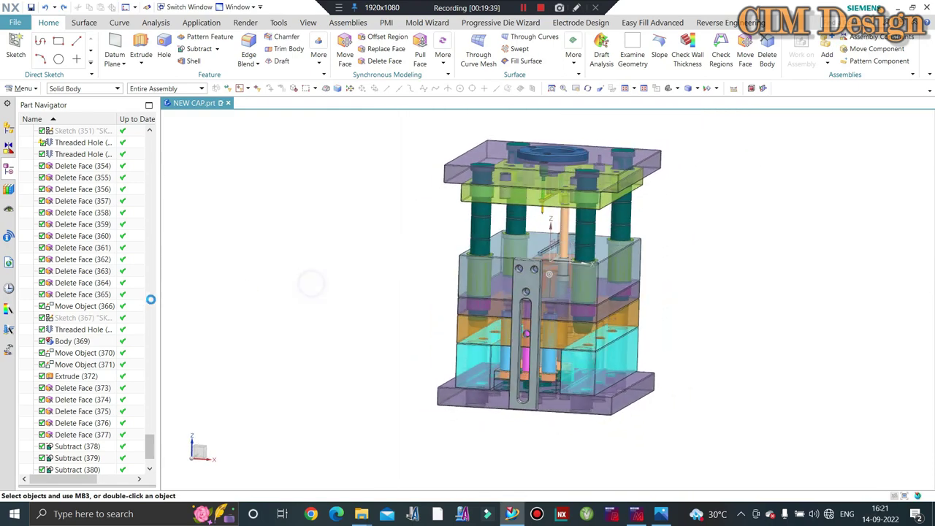
pyautogui.moveTo(310, 283); pyautogui.dragTo(351, 223, button='middle')
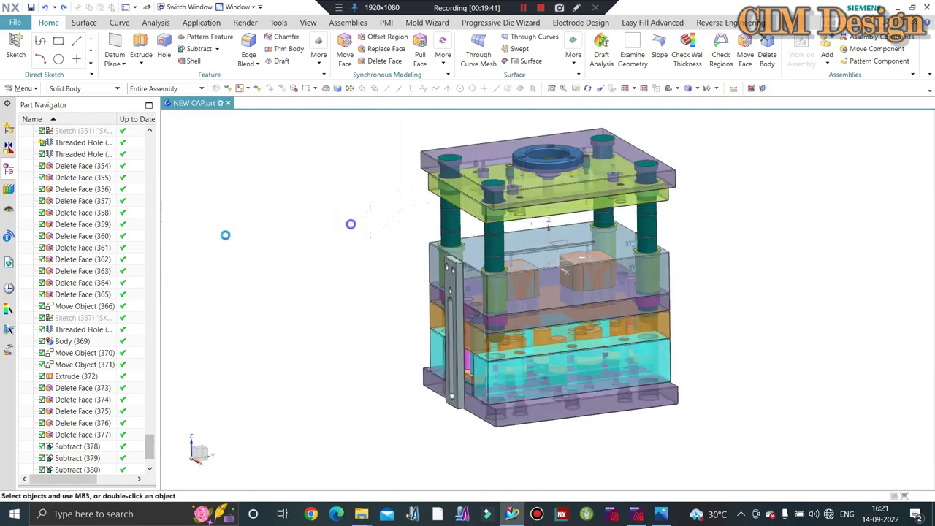
pyautogui.press('F8')
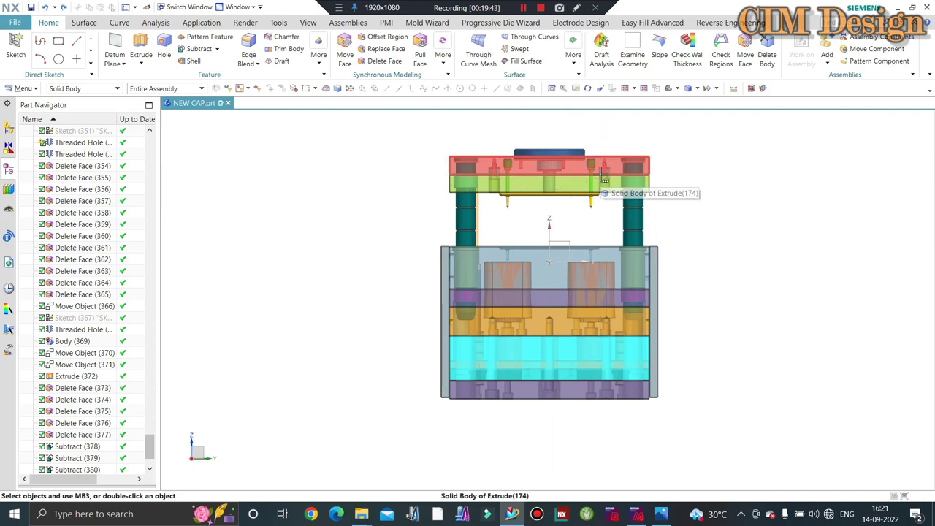
pyautogui.scroll(3, 485, 223)
pyautogui.scroll(1, 504, 216)
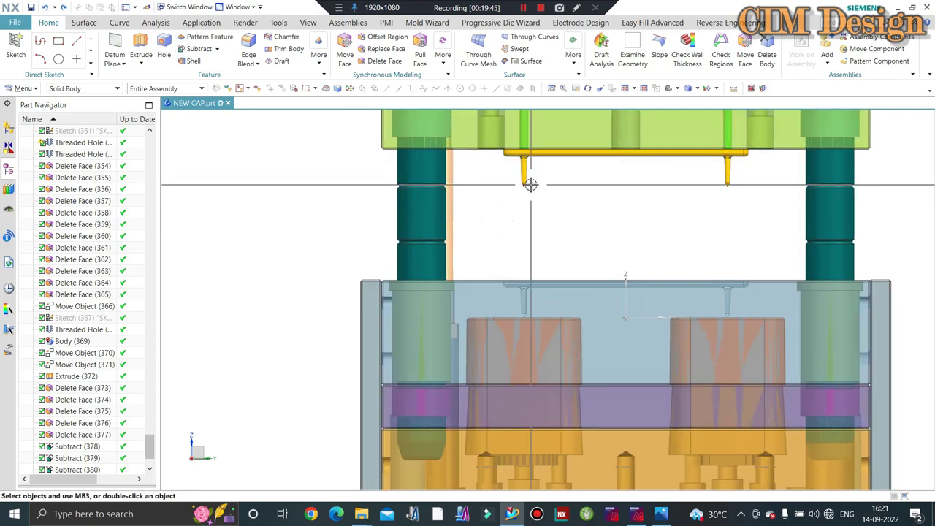
pyautogui.keyDown('shift'); pyautogui.moveTo(522, 179); pyautogui.dragTo(502, 182, button='middle'); pyautogui.keyUp('shift')
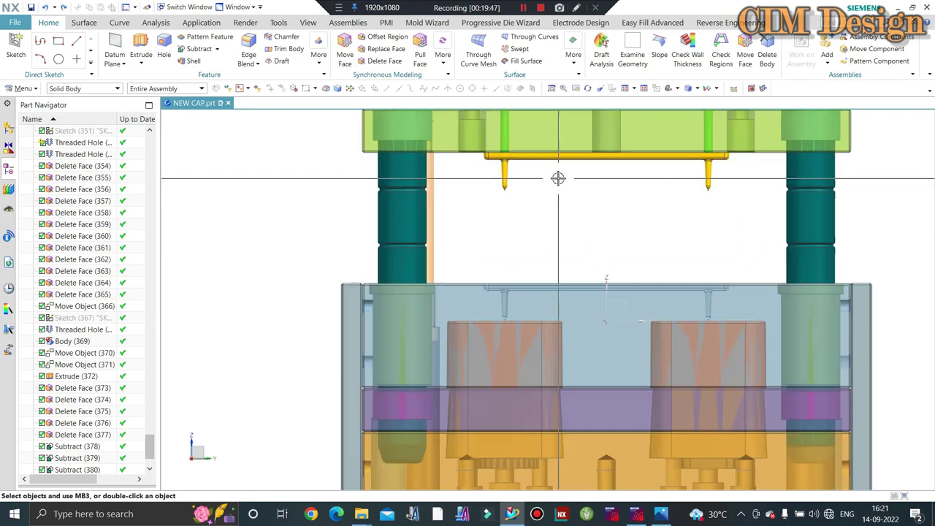
pyautogui.scroll(-2, 520, 183)
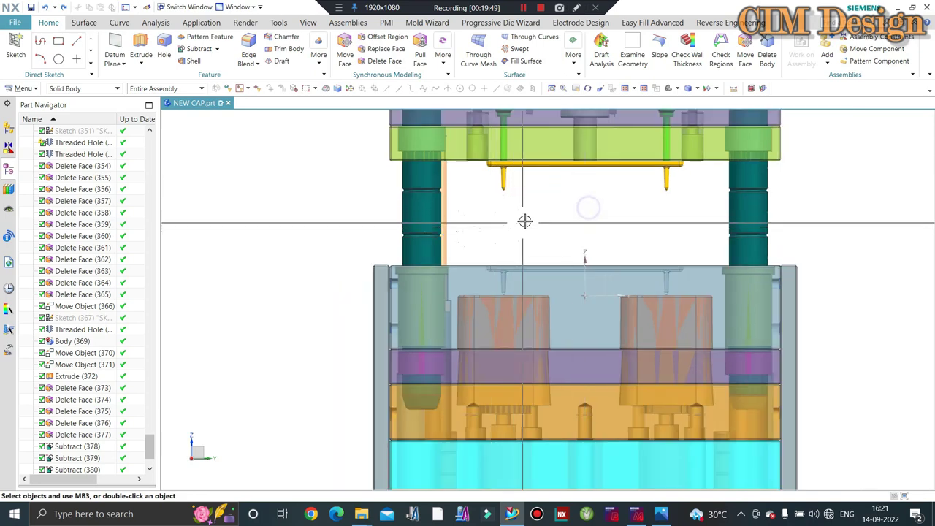
pyautogui.scroll(-1, 525, 217)
pyautogui.scroll(1, 507, 229)
pyautogui.scroll(2, 507, 229)
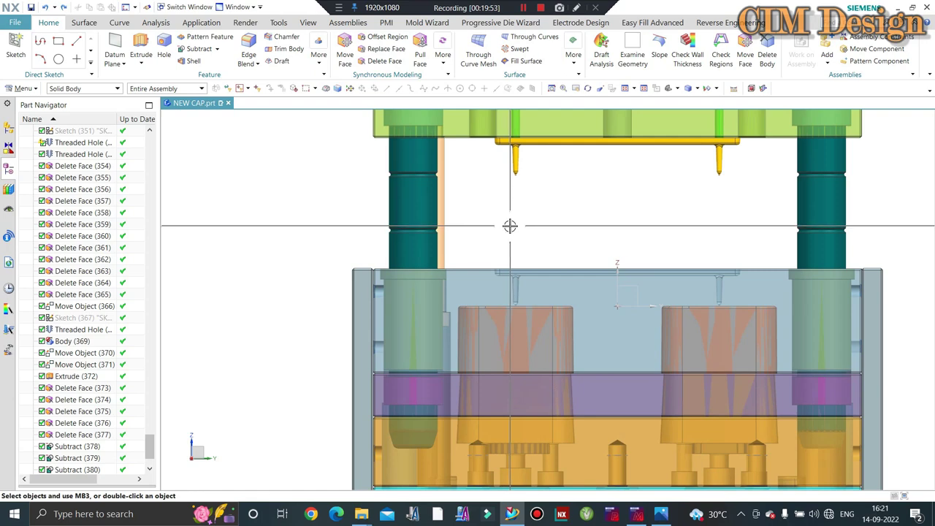
pyautogui.scroll(-2, 510, 226)
pyautogui.moveTo(474, 202)
pyautogui.mouseDown(button='middle')
pyautogui.moveTo(492, 208)
pyautogui.moveTo(354, 200)
pyautogui.moveTo(659, 211)
pyautogui.moveTo(532, 202)
pyautogui.mouseUp(button='middle')
pyautogui.scroll(2, 448, 200)
pyautogui.scroll(-2, 448, 200)
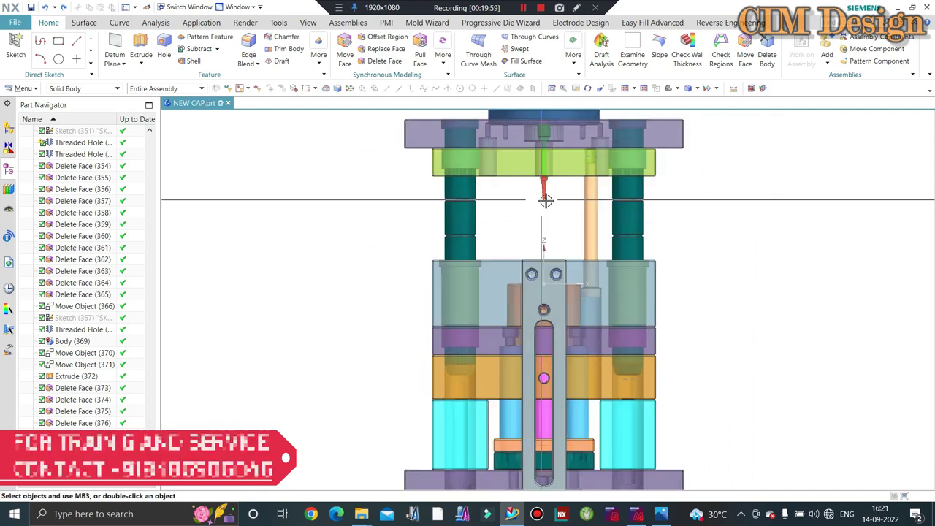
# Rotate the mold assembly back toward the front and zoom in
pyautogui.scroll(1, 543, 207)
pyautogui.scroll(2, 598, 161)
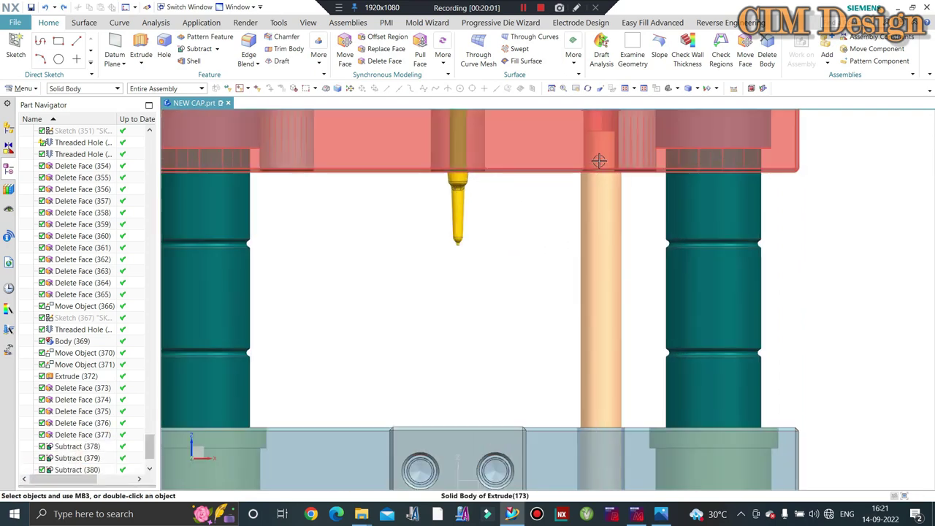
pyautogui.scroll(-2, 598, 160)
pyautogui.moveTo(578, 192)
pyautogui.mouseDown(button='middle')
pyautogui.moveTo(560, 236)
pyautogui.moveTo(755, 261)
pyautogui.mouseUp(button='middle')
pyautogui.scroll(1, 565, 193)
pyautogui.scroll(1, 565, 193)
pyautogui.scroll(2, 565, 193)
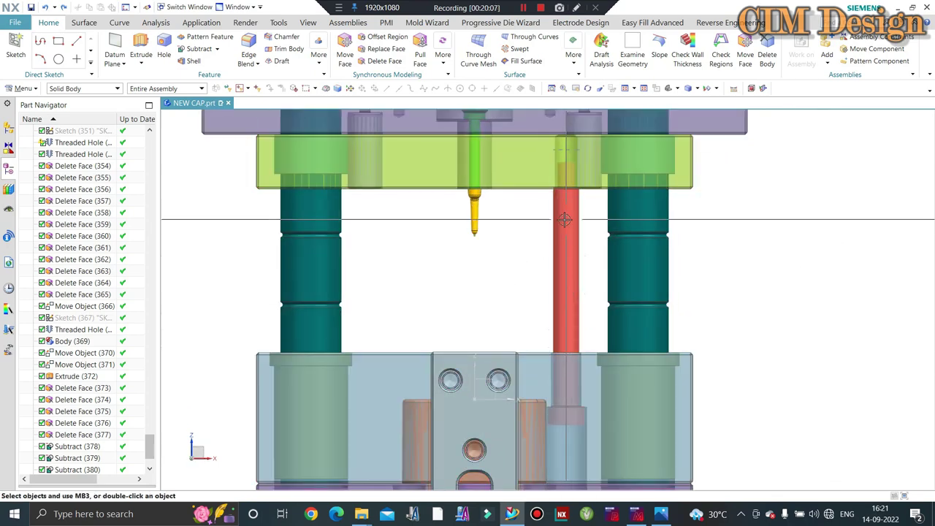
pyautogui.scroll(2, 567, 329)
# Pan to the lower plate with bolt holes and adjust the zoom on it
pyautogui.keyDown('shift'); pyautogui.moveTo(567, 329); pyautogui.dragTo(548, 195, button='middle'); pyautogui.keyUp('shift')
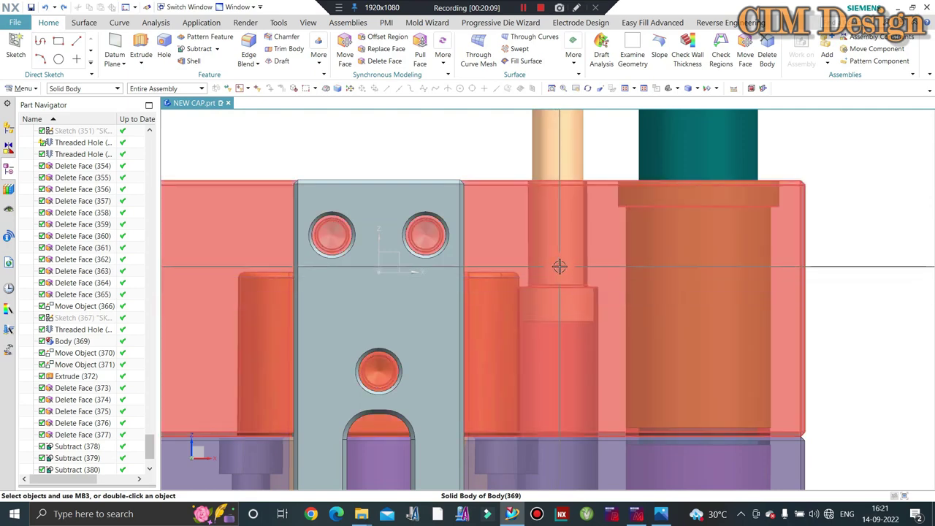
pyautogui.scroll(-2, 560, 231)
pyautogui.scroll(-2, 561, 226)
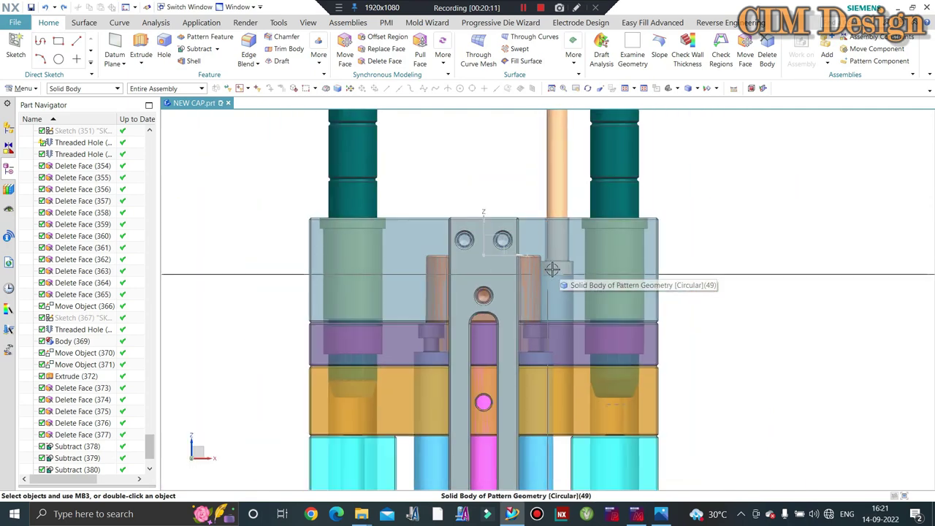
pyautogui.scroll(3, 547, 230)
pyautogui.scroll(2, 544, 231)
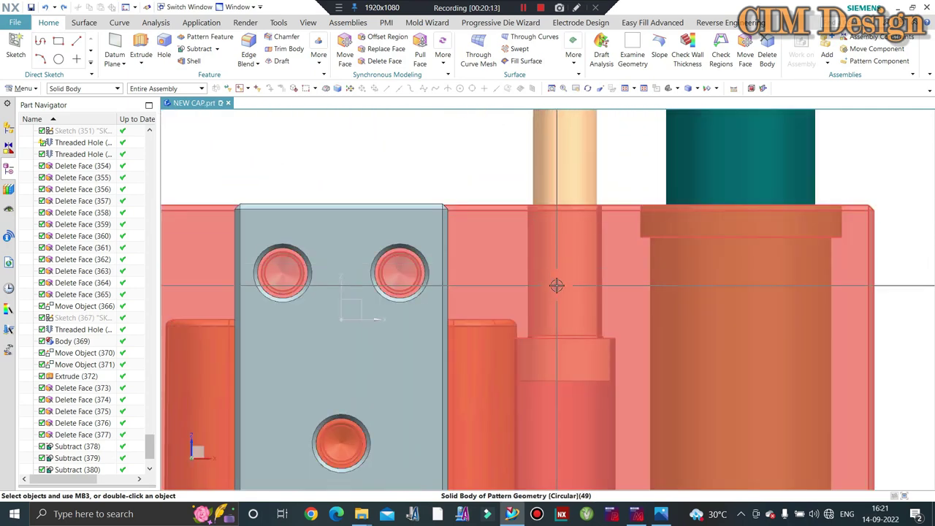
pyautogui.scroll(-2, 556, 285)
pyautogui.scroll(-1, 559, 305)
pyautogui.scroll(-1, 559, 317)
pyautogui.scroll(-1, 560, 317)
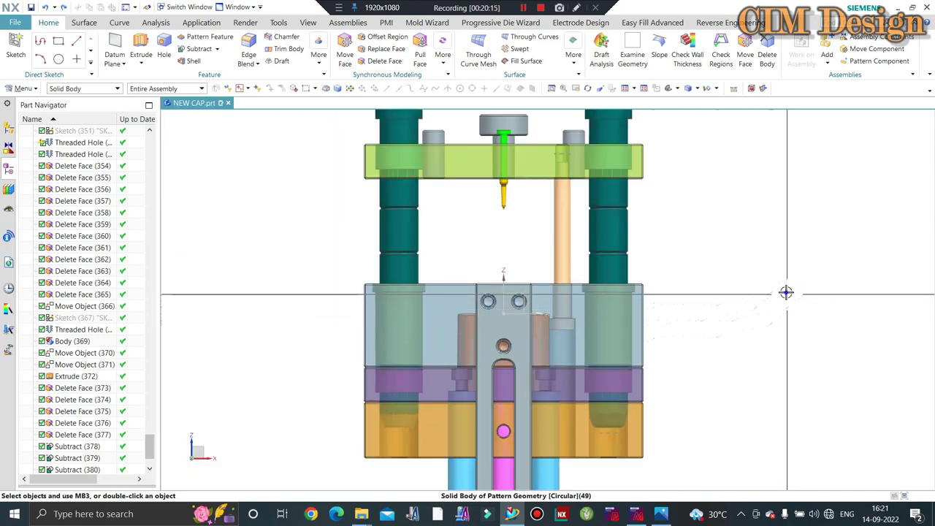
pyautogui.scroll(1, 571, 267)
pyautogui.scroll(2, 571, 244)
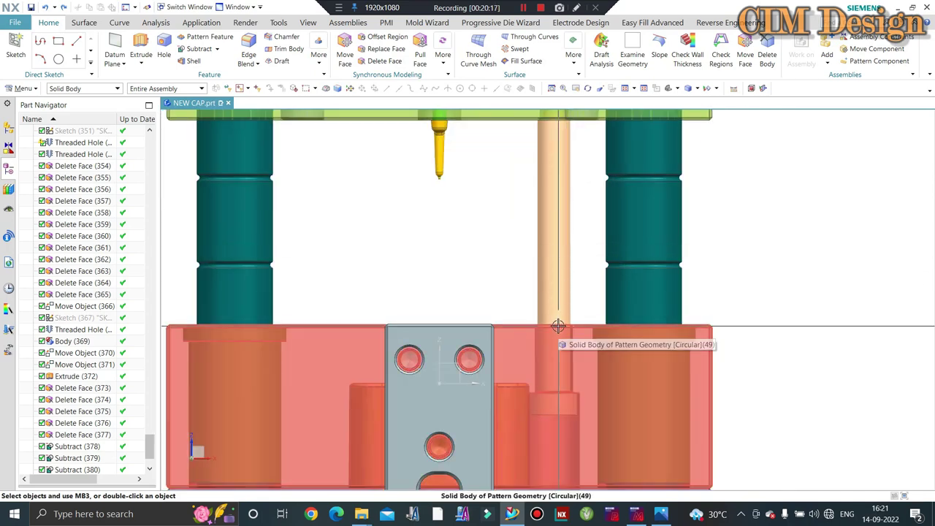
# Fine-tune the zoom and orbit to an oblique view under the top plates
pyautogui.scroll(-1, 560, 324)
pyautogui.scroll(1, 534, 337)
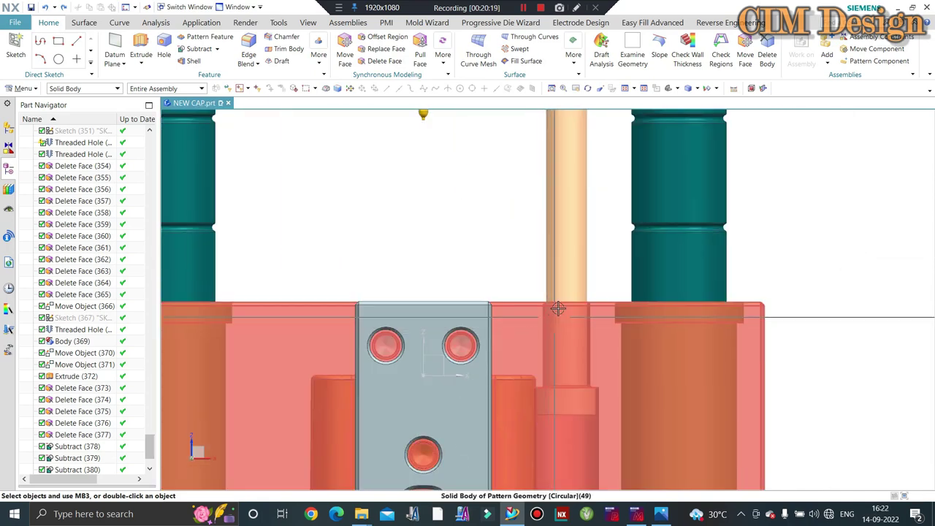
pyautogui.scroll(1, 557, 361)
pyautogui.scroll(-2, 557, 361)
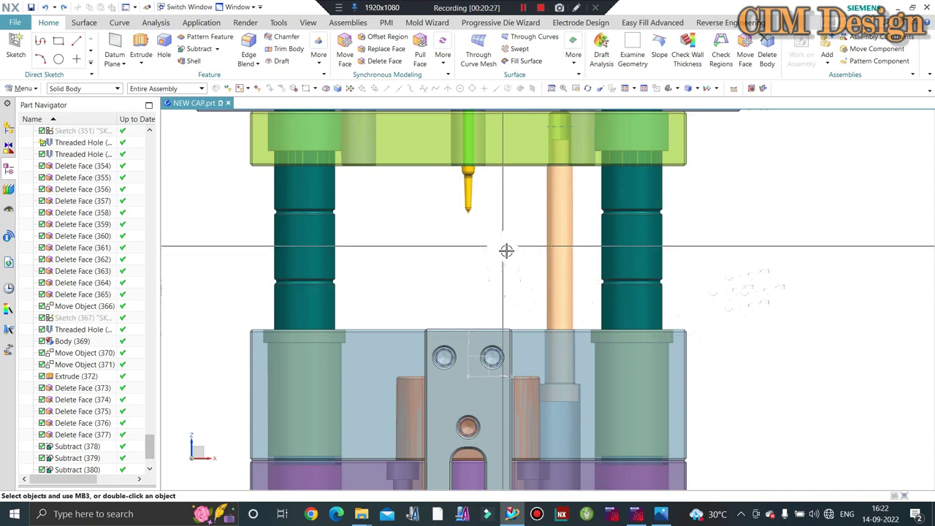
pyautogui.scroll(1, 505, 250)
pyautogui.scroll(-3, 674, 271)
pyautogui.moveTo(674, 271)
pyautogui.mouseDown(button='middle')
pyautogui.moveTo(699, 270)
pyautogui.moveTo(633, 256)
pyautogui.moveTo(530, 195)
pyautogui.mouseUp(button='middle')
pyautogui.scroll(2, 743, 270)
# Zoom in on the orange pin at its plate hole, turning the view more frontal
pyautogui.scroll(2, 529, 195)
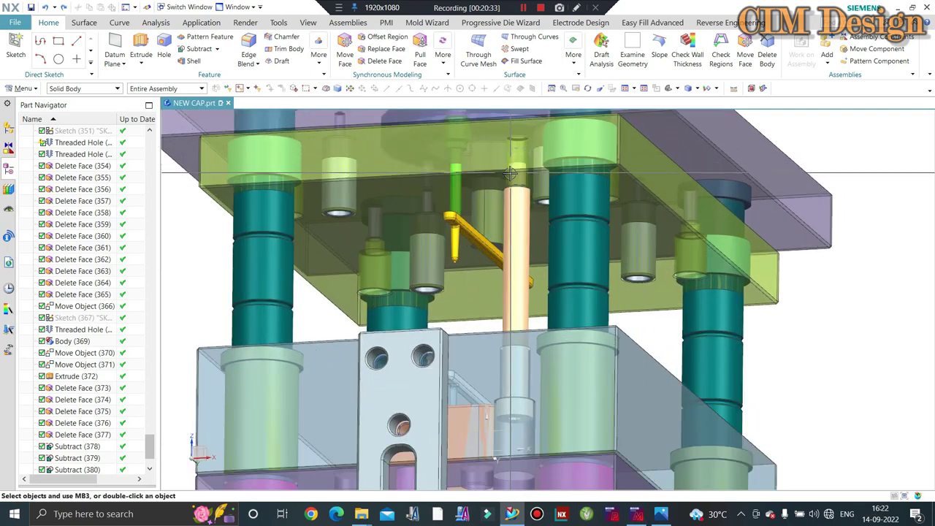
pyautogui.scroll(2, 509, 208)
pyautogui.scroll(1, 521, 209)
pyautogui.scroll(1, 505, 186)
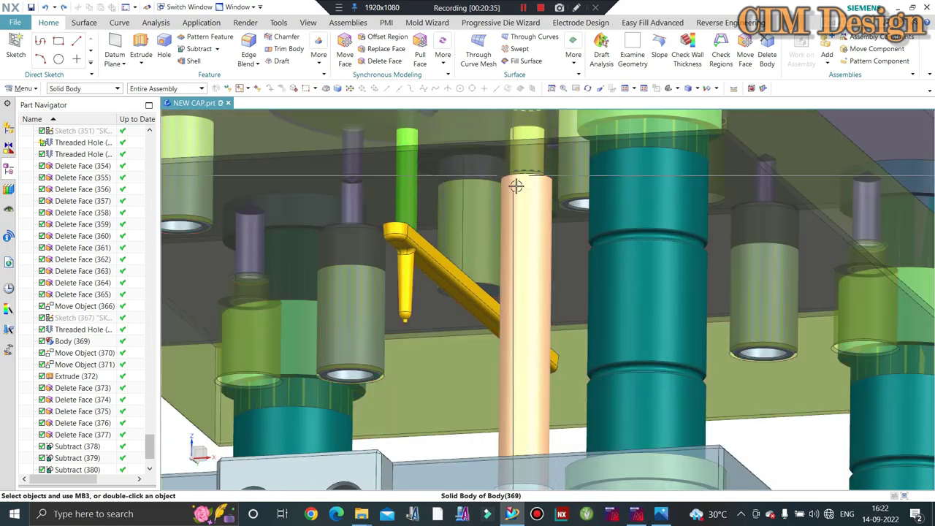
pyautogui.scroll(-2, 507, 188)
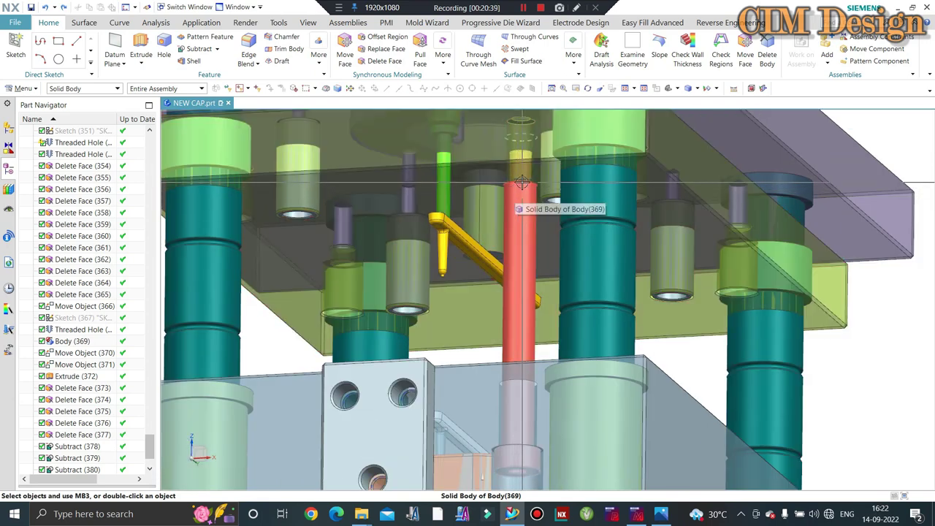
pyautogui.scroll(-3, 528, 198)
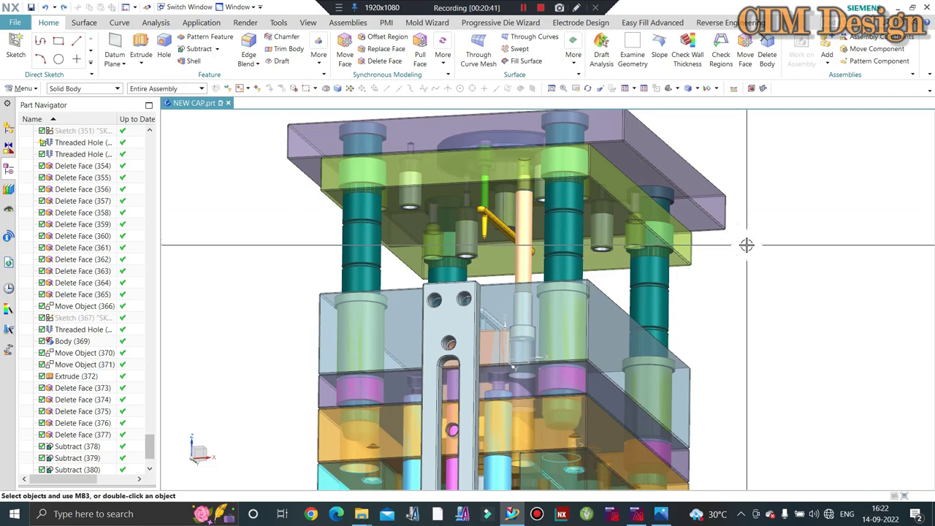
pyautogui.moveTo(745, 246); pyautogui.dragTo(588, 255, button='middle')
pyautogui.scroll(2, 616, 320)
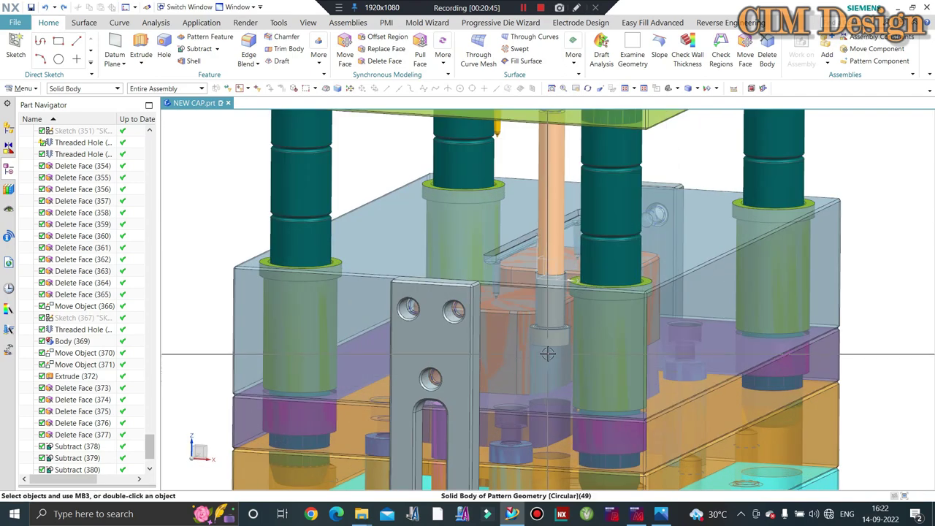
pyautogui.scroll(2, 615, 320)
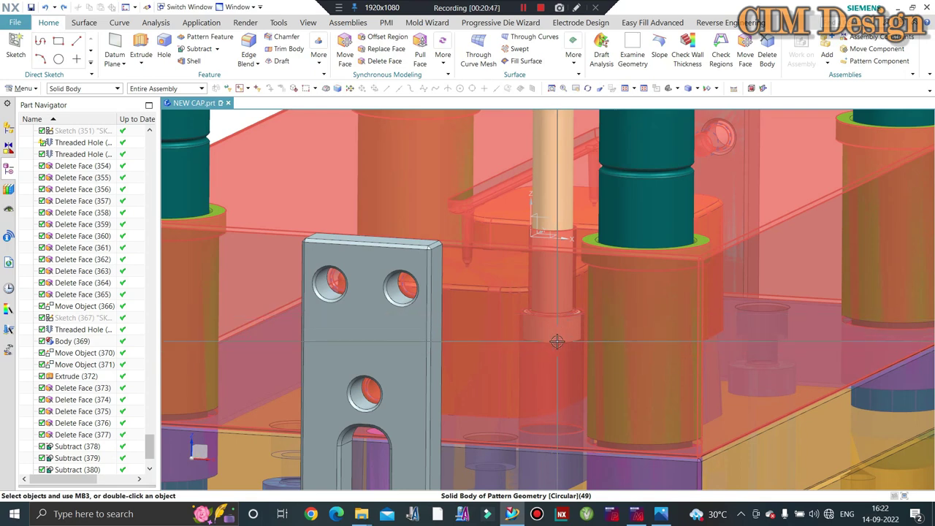
pyautogui.scroll(3, 557, 343)
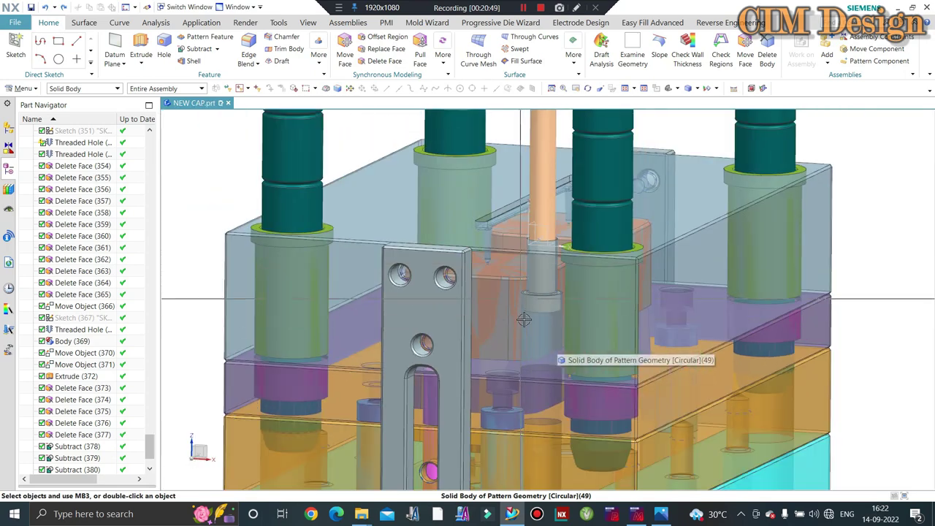
pyautogui.scroll(-5, 557, 343)
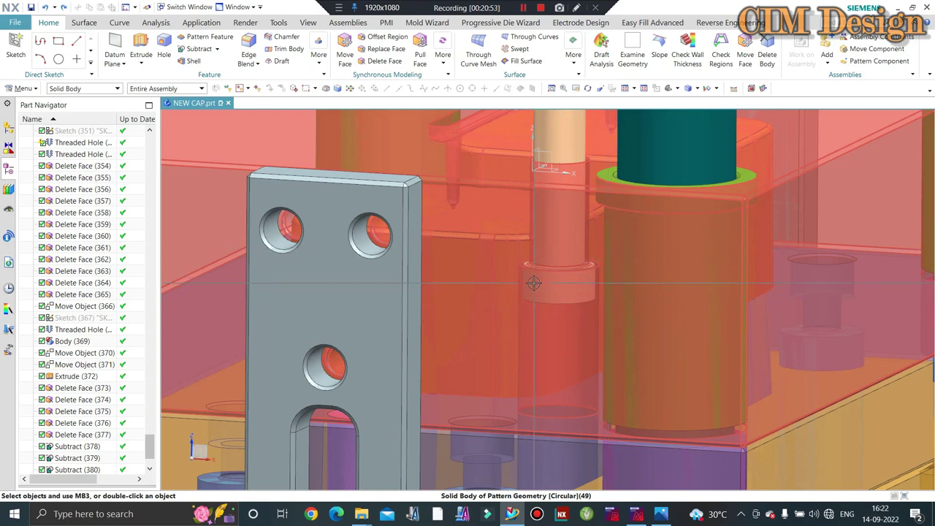
# Zoom back out until the whole stacked mold is in view
pyautogui.scroll(3, 551, 219)
pyautogui.scroll(-2, 551, 219)
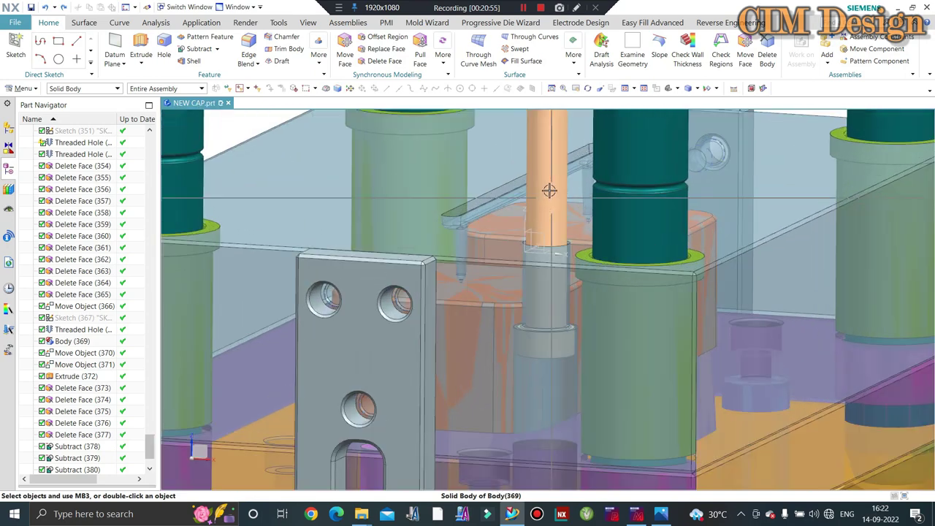
pyautogui.scroll(-2, 519, 254)
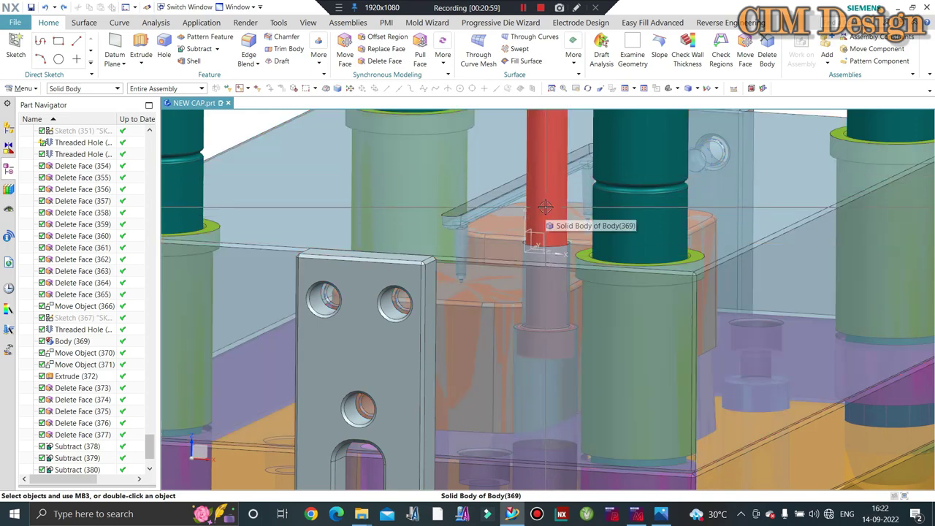
pyautogui.scroll(-1, 552, 230)
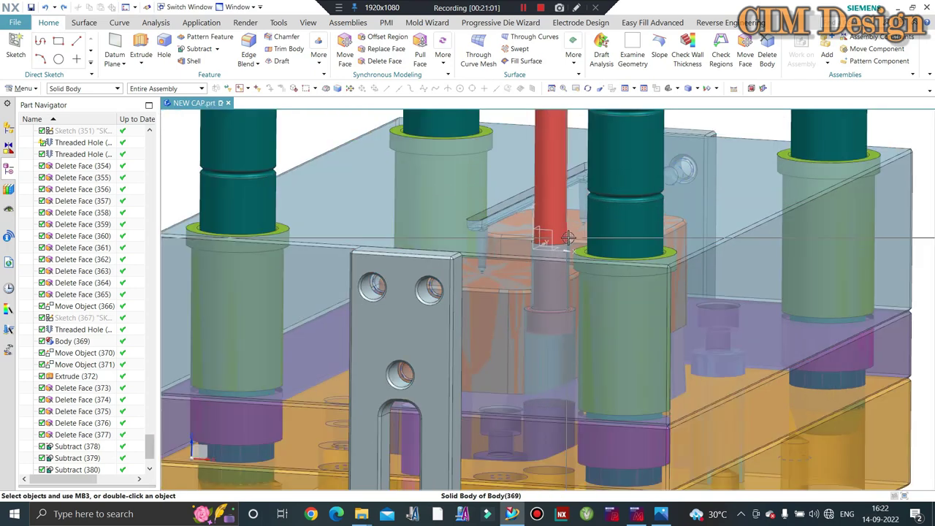
pyautogui.scroll(-1, 558, 248)
pyautogui.scroll(-1, 558, 248)
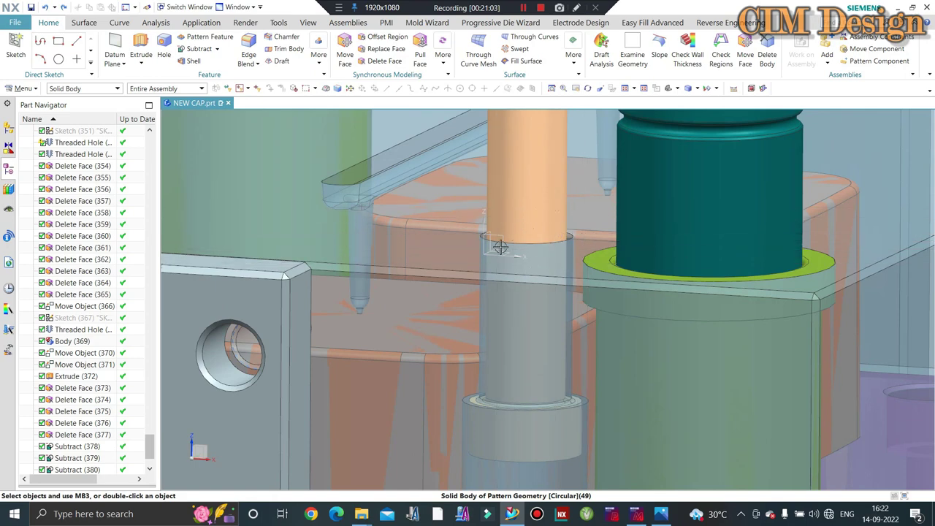
pyautogui.scroll(-1, 571, 242)
pyautogui.scroll(1, 525, 275)
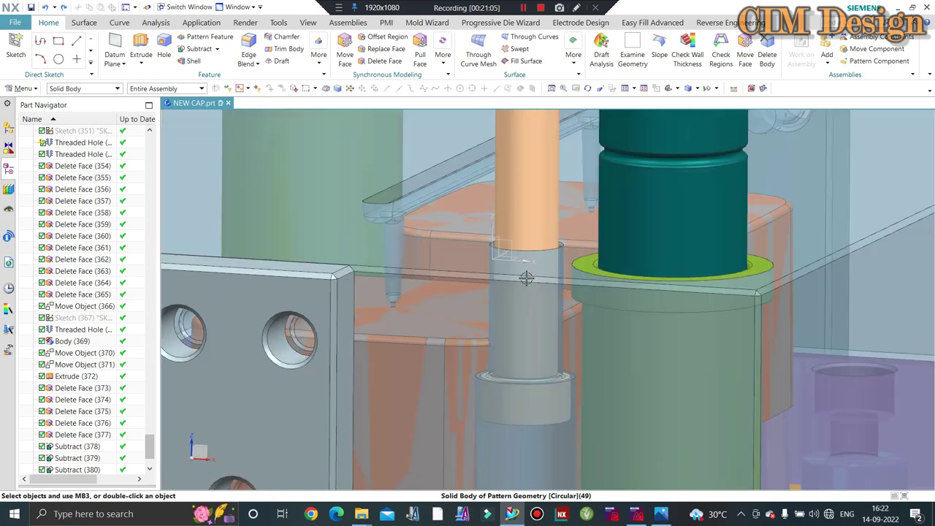
pyautogui.scroll(2, 522, 250)
pyautogui.scroll(2, 522, 250)
pyautogui.scroll(2, 522, 250)
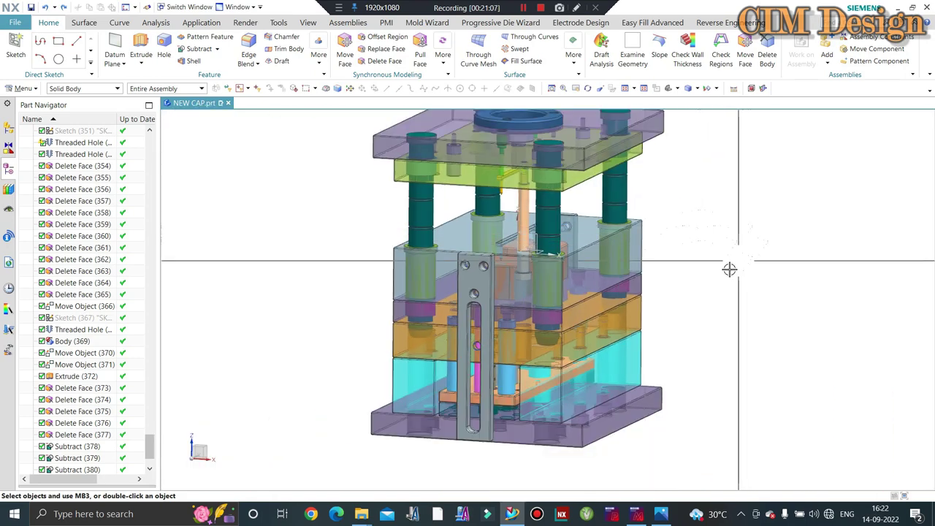
# Rotate the mold in small steps toward a front-facing isometric view and zoom it larger
pyautogui.moveTo(728, 268)
pyautogui.mouseDown(button='middle')
pyautogui.moveTo(718, 247)
pyautogui.moveTo(653, 248)
pyautogui.moveTo(714, 261)
pyautogui.mouseUp(button='middle')
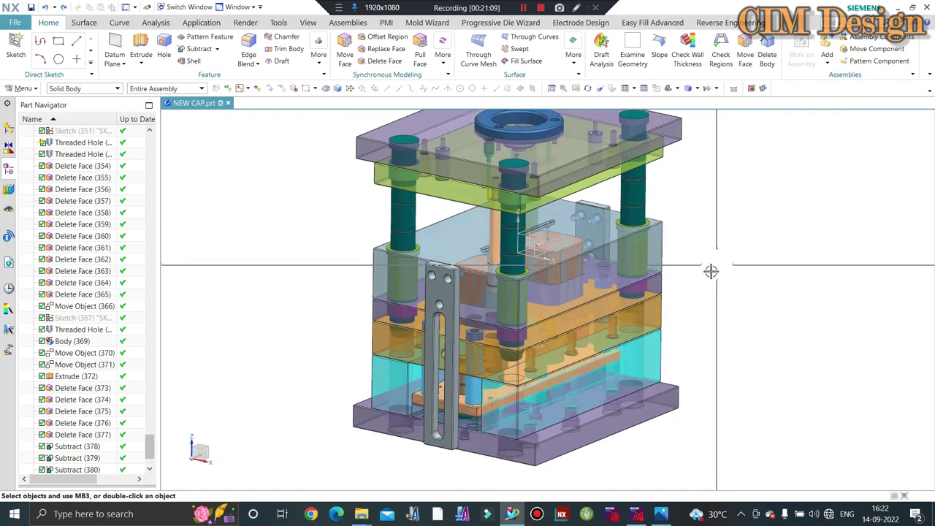
pyautogui.scroll(-1, 657, 276)
pyautogui.moveTo(665, 277); pyautogui.dragTo(659, 281, button='middle')
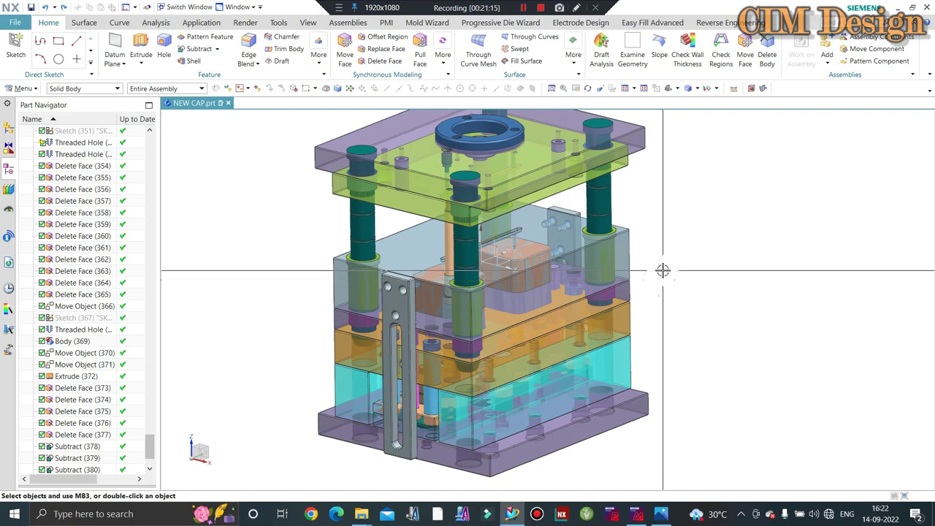
pyautogui.scroll(2, 665, 264)
pyautogui.moveTo(672, 255); pyautogui.dragTo(668, 256, button='middle')
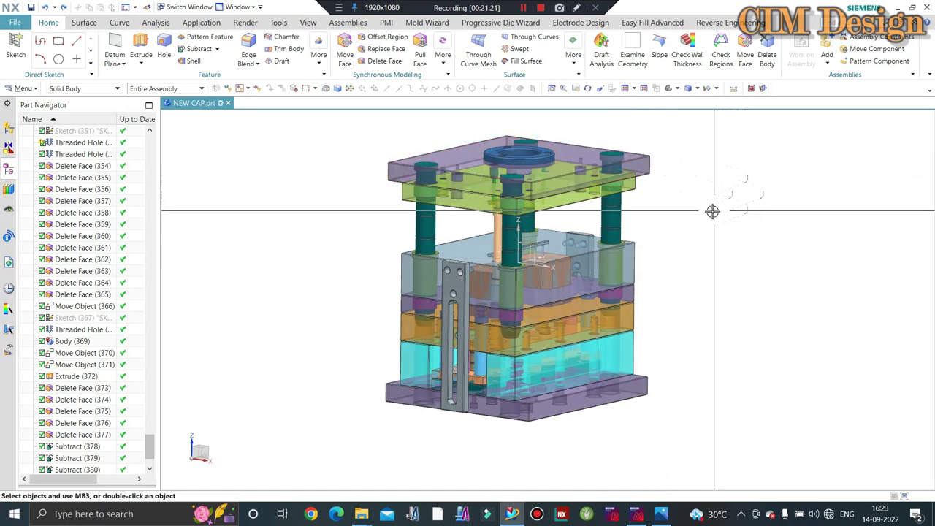
pyautogui.moveTo(711, 211)
pyautogui.mouseDown(button='middle')
pyautogui.moveTo(715, 203)
pyautogui.moveTo(718, 211)
pyautogui.mouseUp(button='middle')
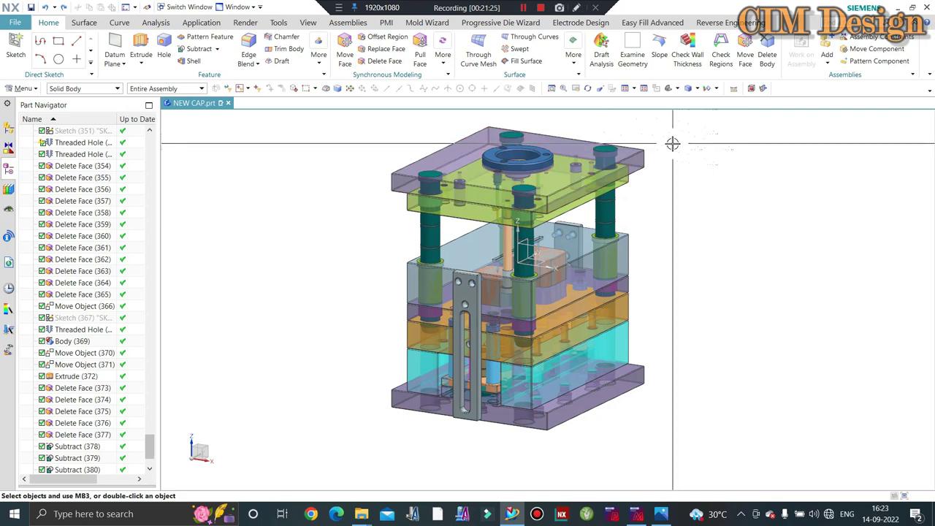
pyautogui.scroll(3, 511, 241)
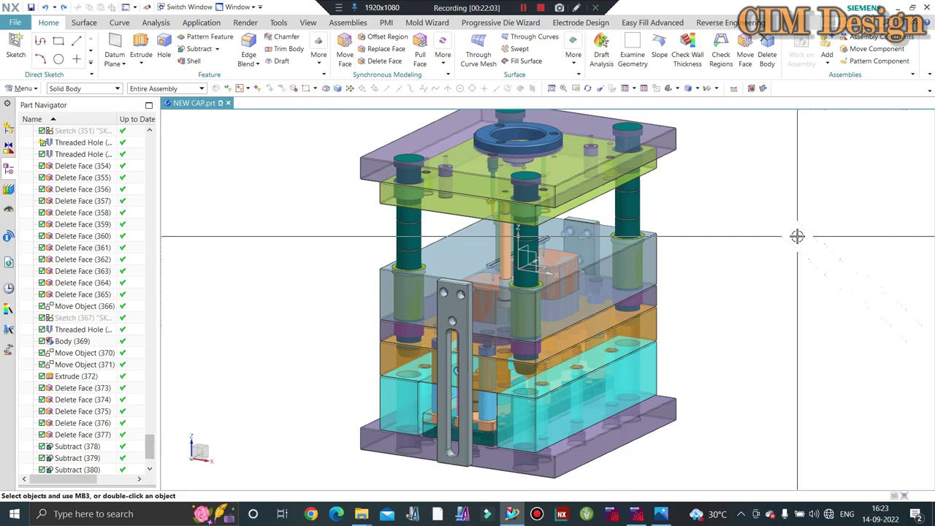
# Orbit to the mold's opposite side by the guide pillars, then tilt to look down on top
pyautogui.scroll(2, 750, 278)
pyautogui.scroll(-2, 838, 263)
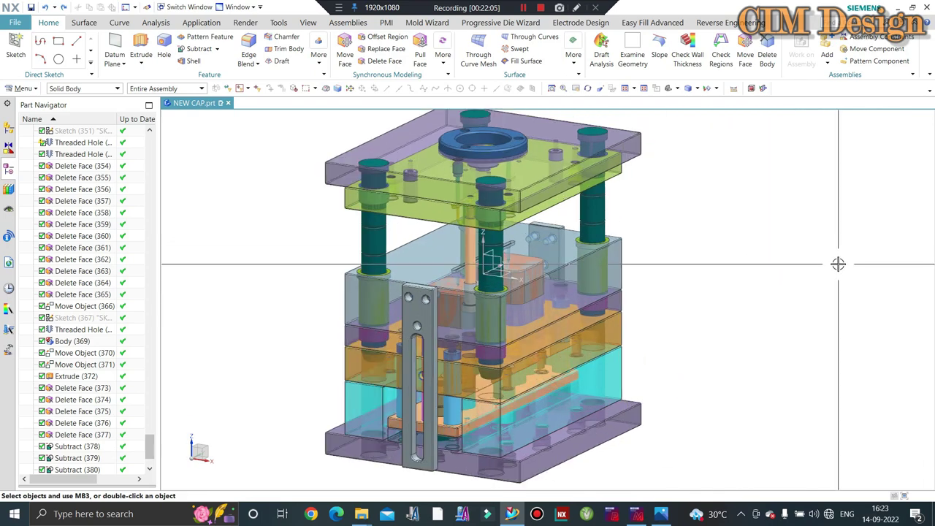
pyautogui.moveTo(838, 264); pyautogui.dragTo(830, 261, button='middle')
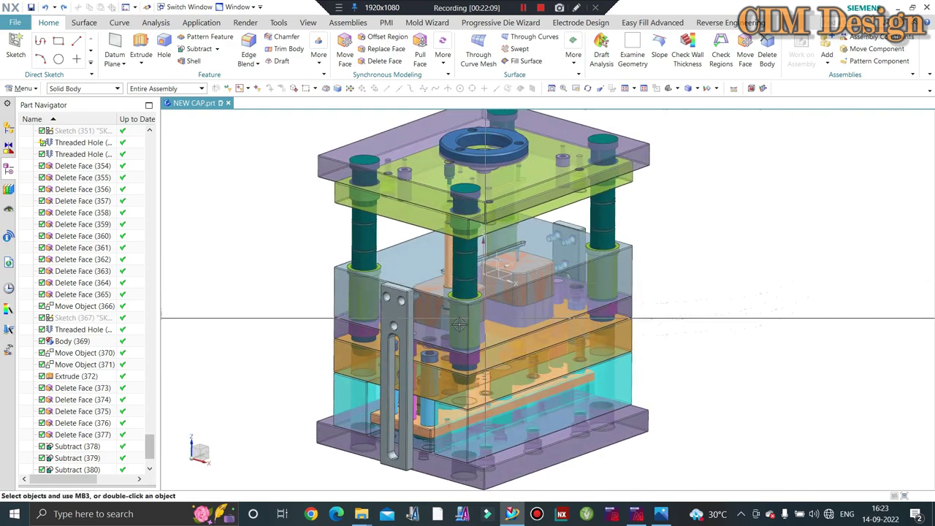
pyautogui.moveTo(271, 322)
pyautogui.mouseDown(button='middle')
pyautogui.moveTo(343, 315)
pyautogui.moveTo(628, 236)
pyautogui.mouseUp(button='middle')
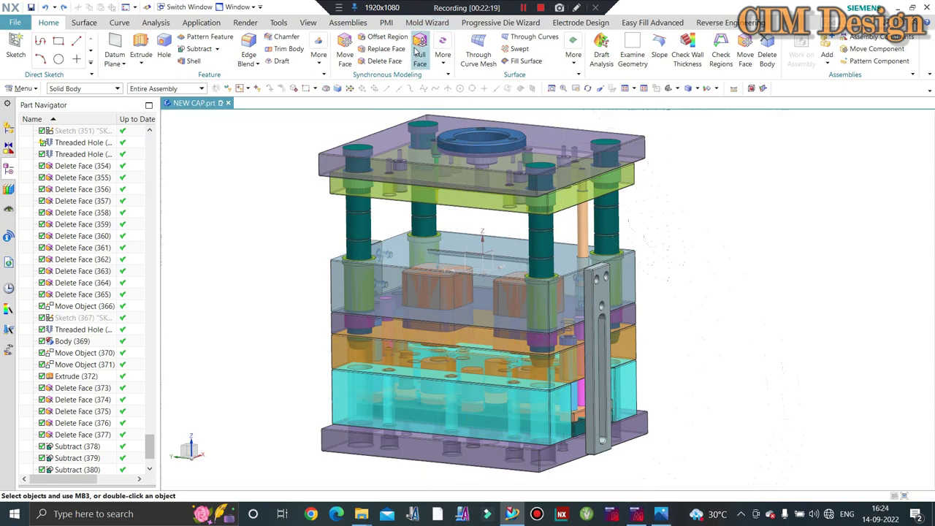
pyautogui.moveTo(740, 290)
pyautogui.mouseDown(button='middle')
pyautogui.moveTo(764, 265)
pyautogui.moveTo(765, 303)
pyautogui.moveTo(705, 294)
pyautogui.mouseUp(button='middle')
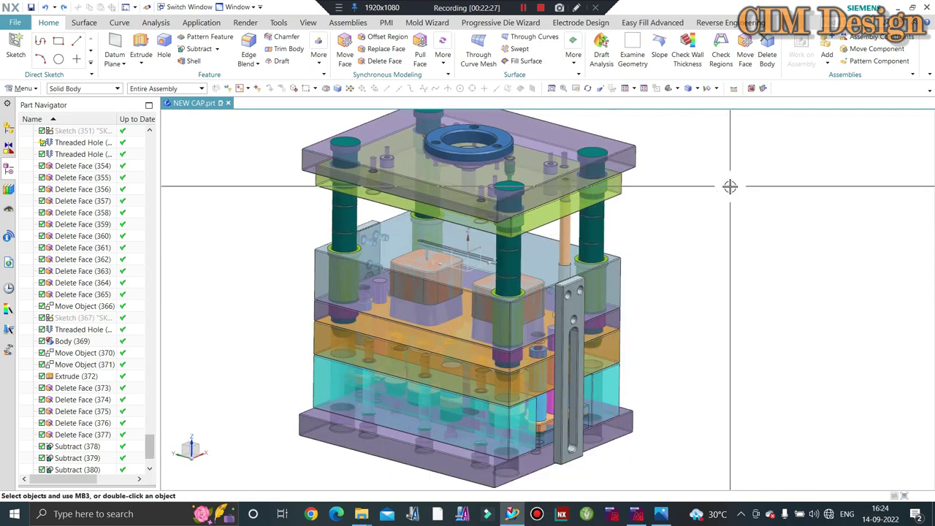
pyautogui.scroll(1, 719, 169)
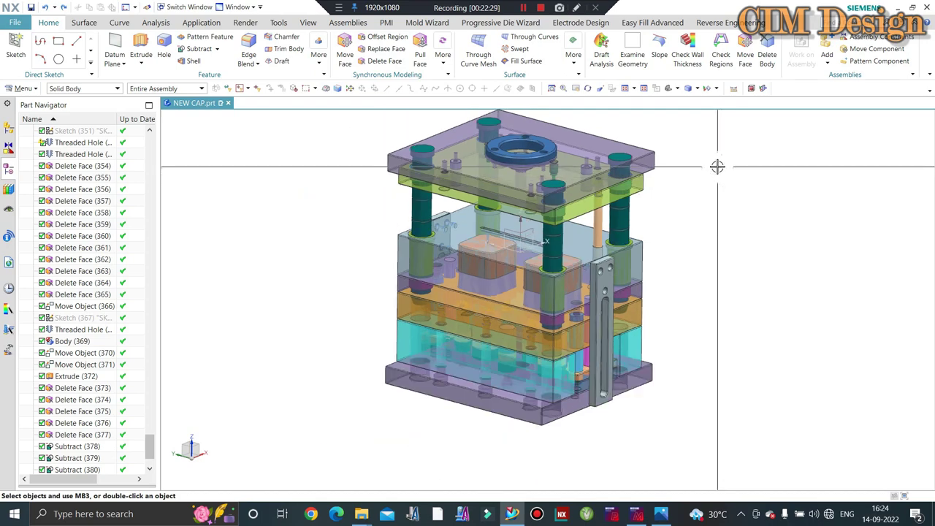
pyautogui.scroll(-1, 717, 167)
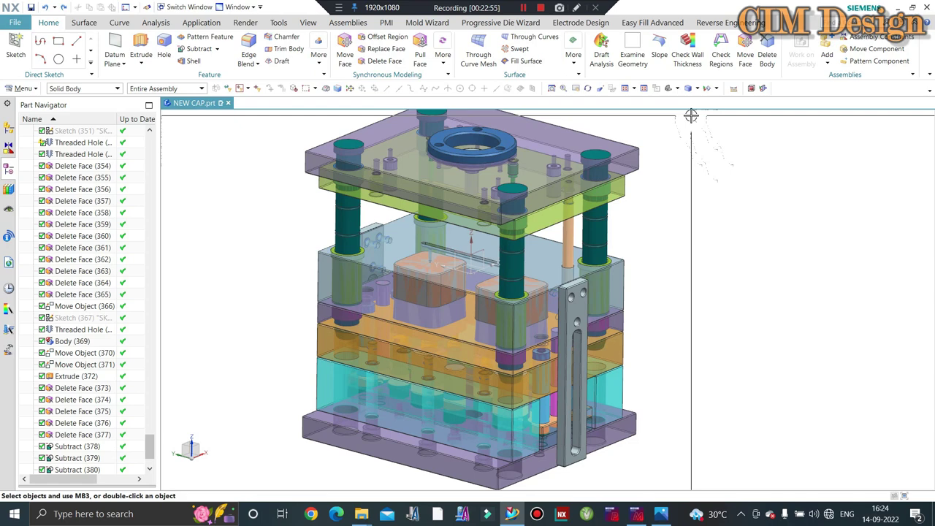
pyautogui.moveTo(688, 150)
pyautogui.mouseDown(button='middle')
pyautogui.moveTo(674, 132)
pyautogui.moveTo(674, 141)
pyautogui.mouseUp(button='middle')
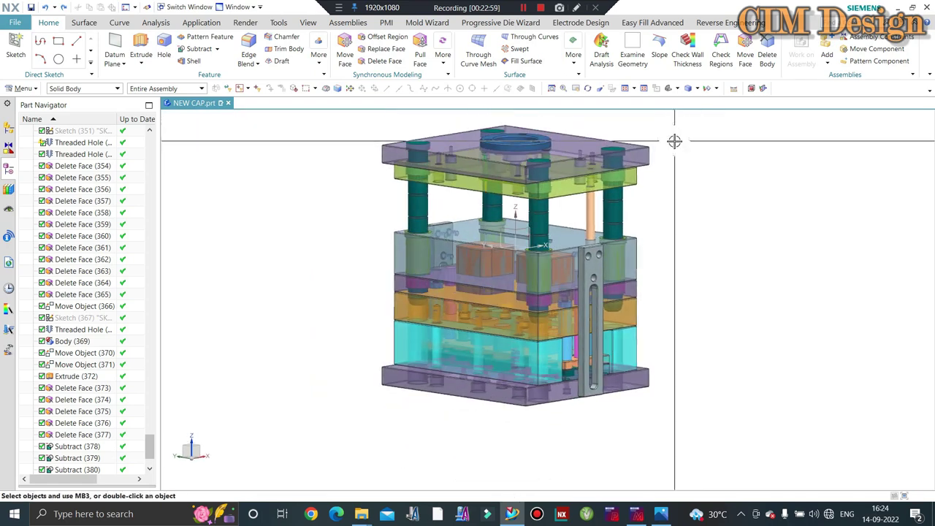
pyautogui.moveTo(675, 163); pyautogui.dragTo(679, 167, button='middle')
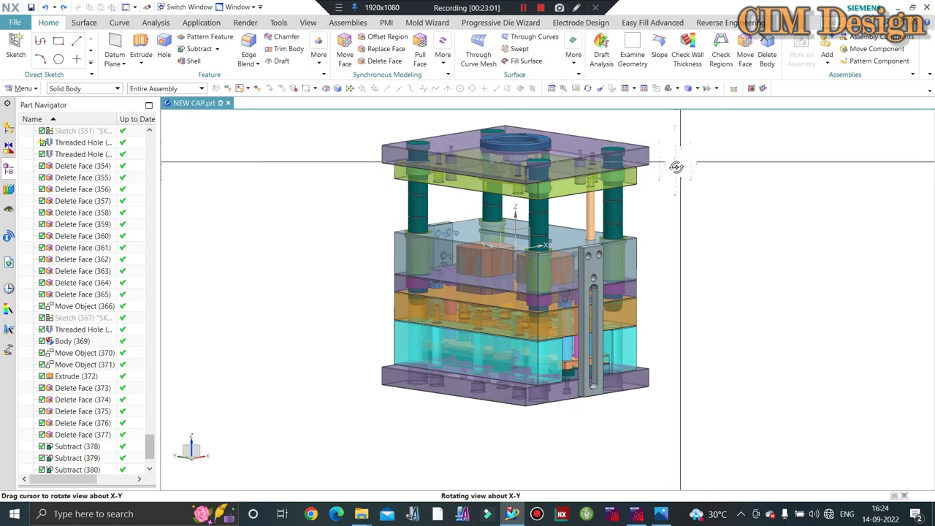